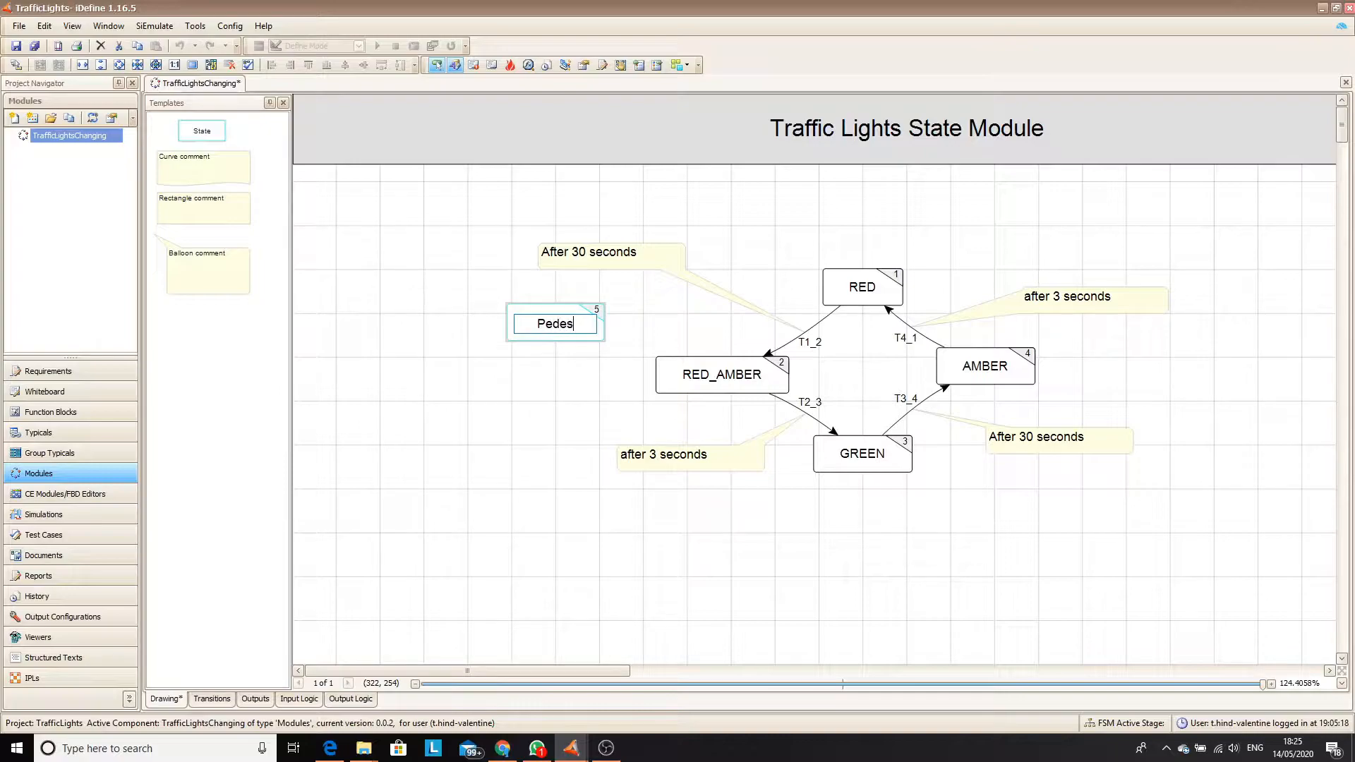
# Name the new state Pedestrian and move it to the right of the AMBER state
pyautogui.press('BackSpace')
pyautogui.write('n')
pyautogui.click(414, 397)
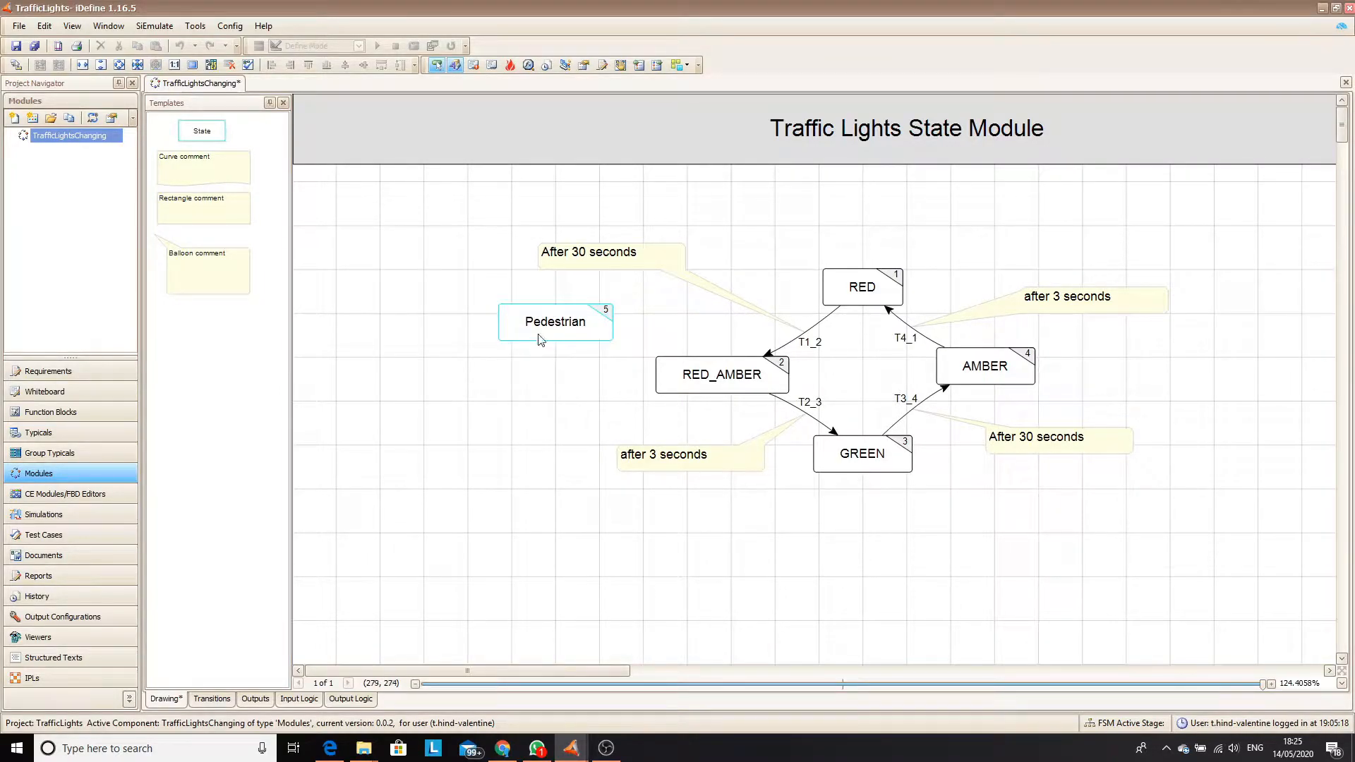
pyautogui.moveTo(545, 333); pyautogui.dragTo(1147, 389)
# Move the T3_4 "After 30 seconds" comment and its pointer down clear of the transition, and place the Pedestrian state beside GREEN
pyautogui.moveTo(1045, 449); pyautogui.dragTo(1045, 546)
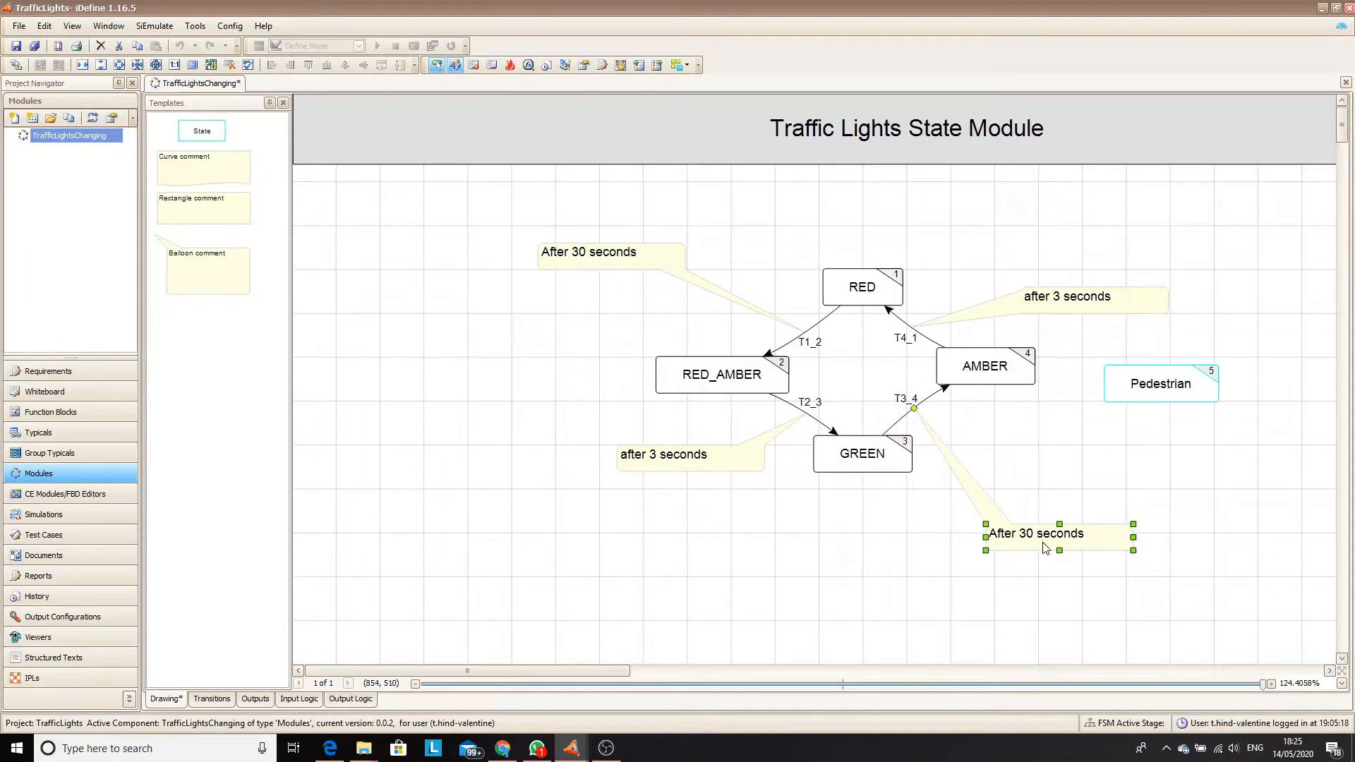
pyautogui.moveTo(915, 412); pyautogui.dragTo(880, 585)
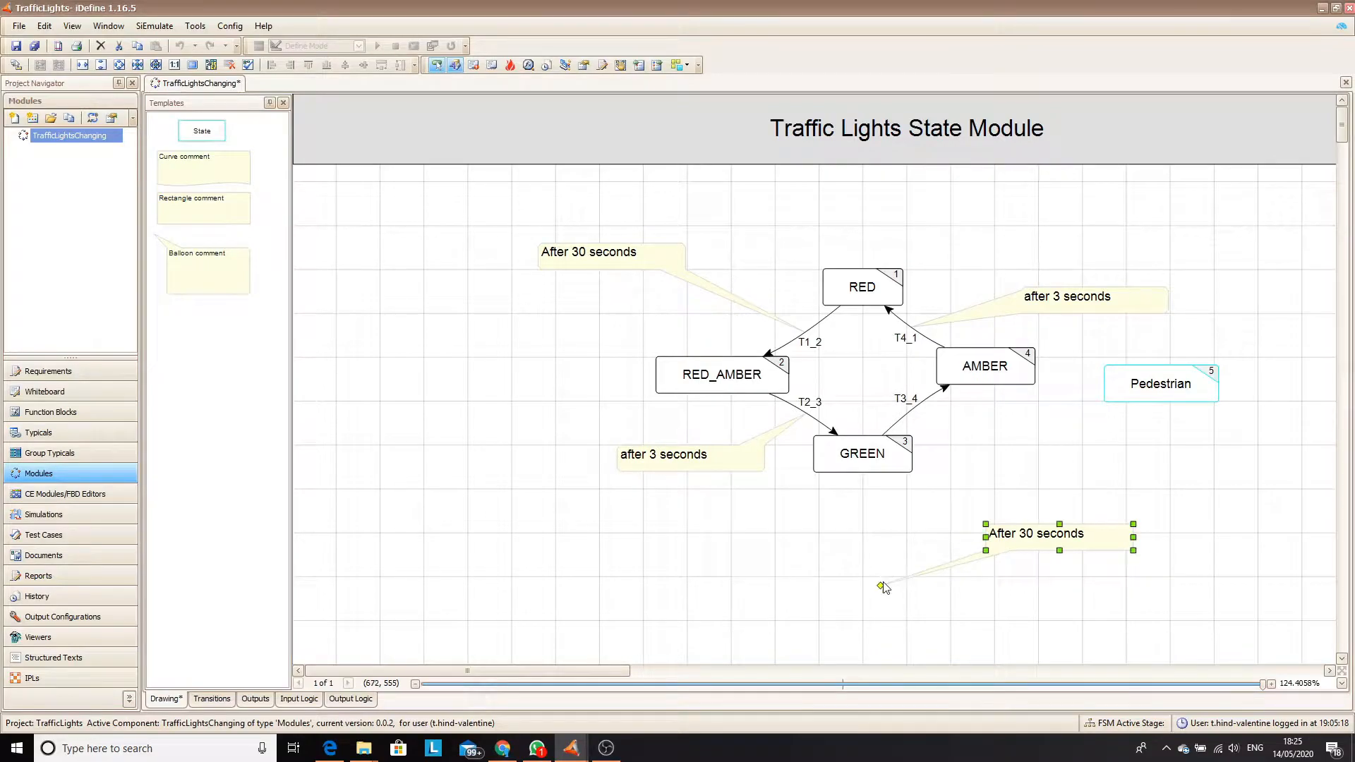
pyautogui.moveTo(1166, 383); pyautogui.dragTo(1058, 446)
# Draw transitions from GREEN to Pedestrian and from Pedestrian to AMBER
pyautogui.click(917, 409)
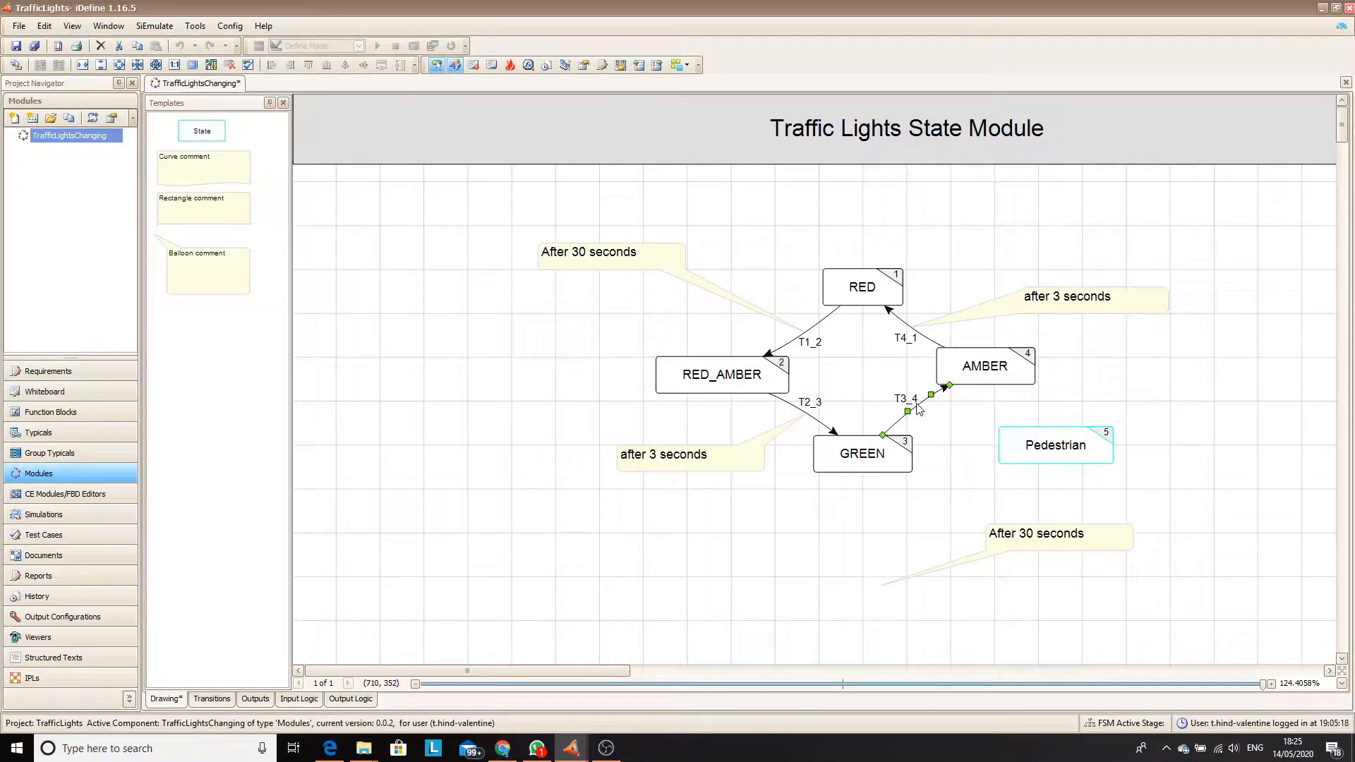
pyautogui.moveTo(913, 460); pyautogui.dragTo(995, 447)
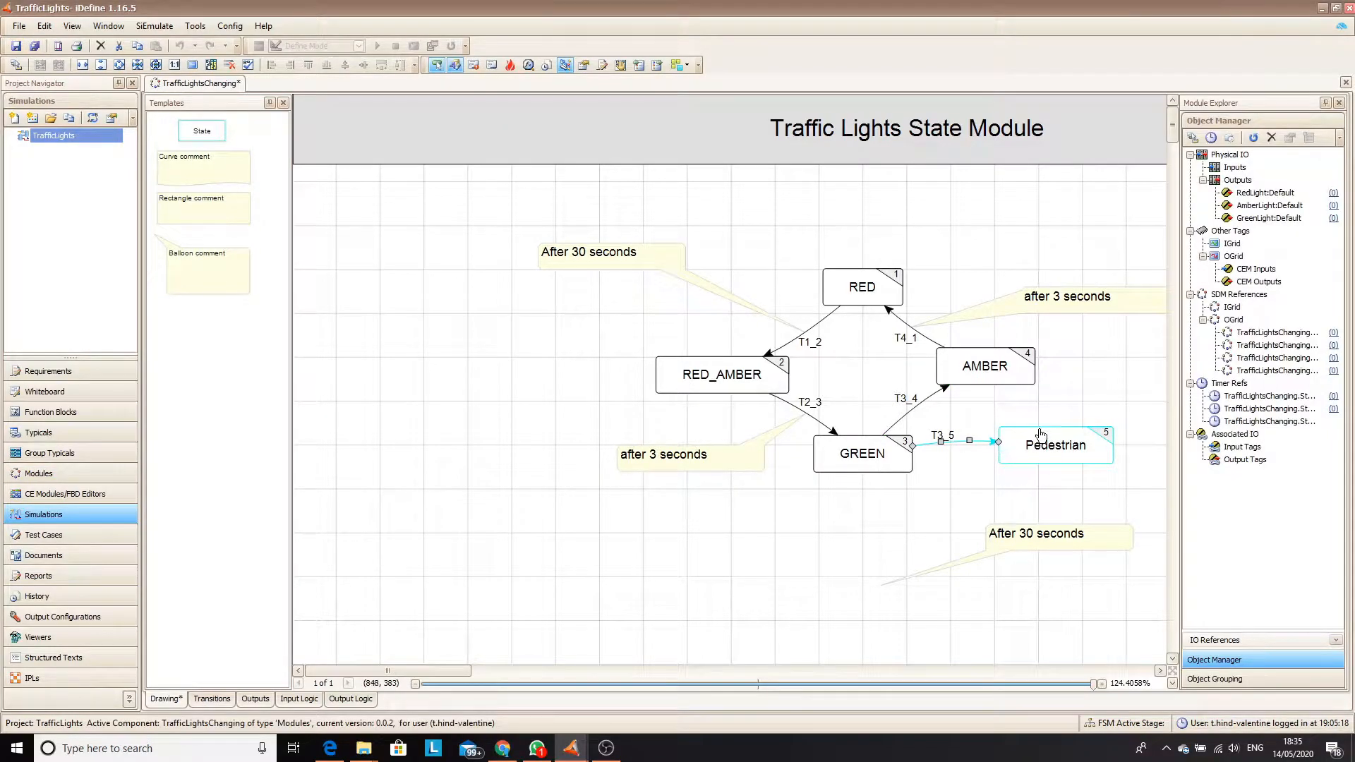
pyautogui.moveTo(1041, 432); pyautogui.dragTo(997, 386)
# Add an IO tag named PedestrianButton_1 with a description beginning "This is the pedestrian button"
pyautogui.click(487, 332)
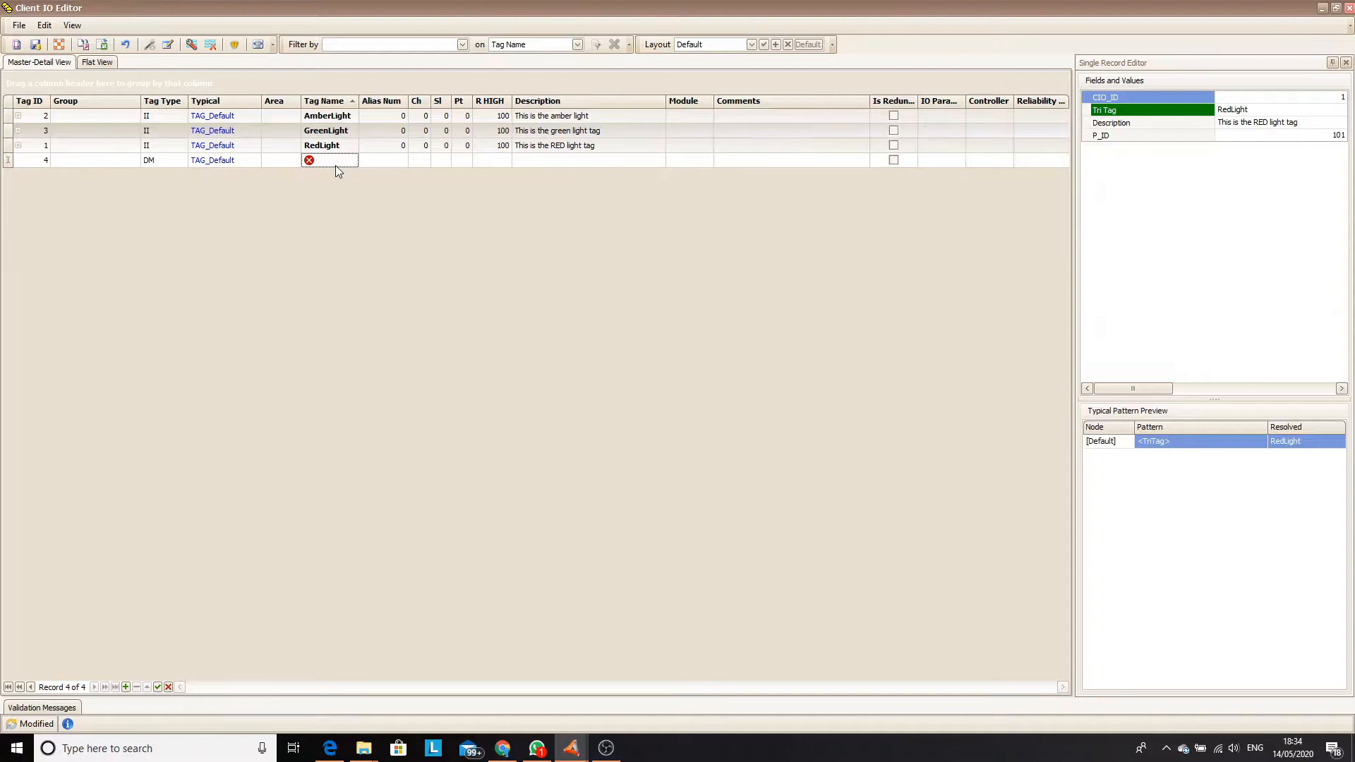
pyautogui.write('Pe')
pyautogui.write('destrian')
pyautogui.write('Button_1')
pyautogui.click(539, 160)
pyautogui.write('This is the pedestria')
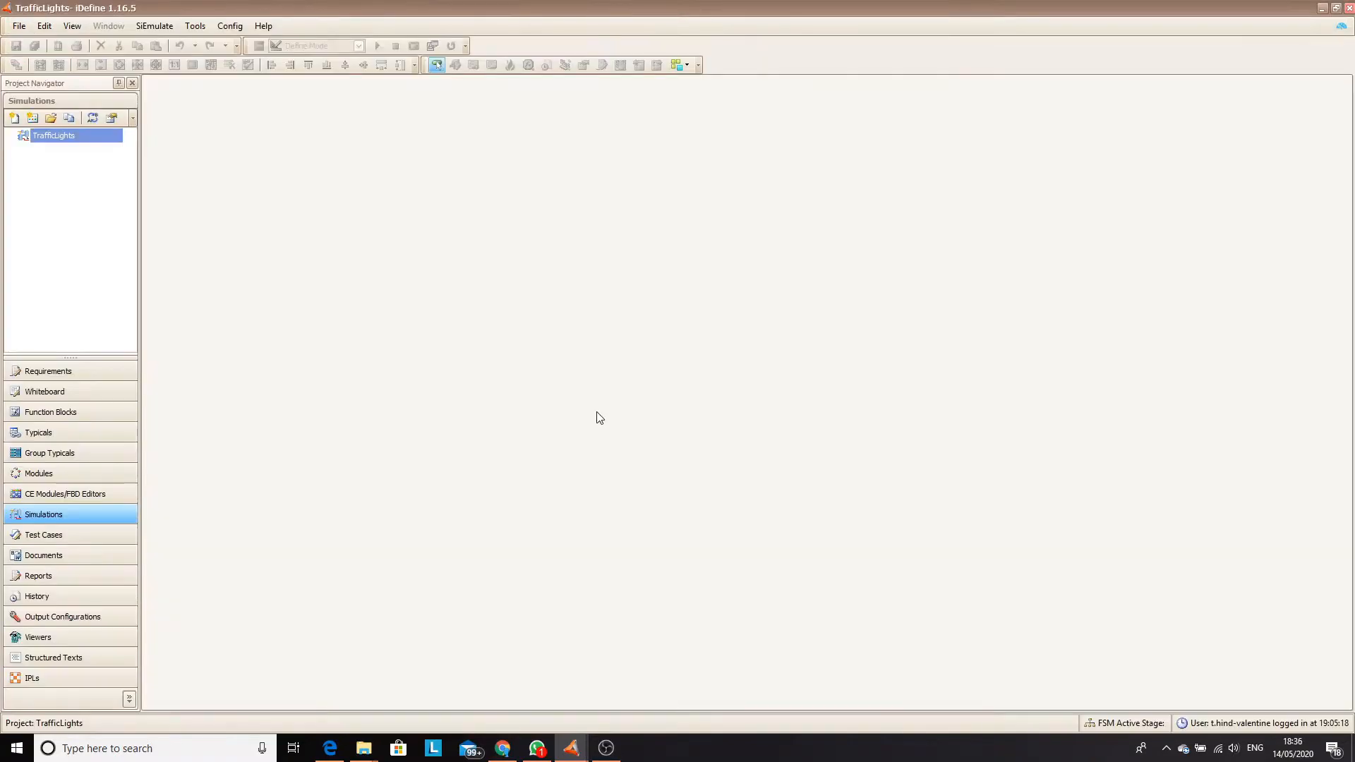
# Open the TrafficLightsChanging module for editing, accepting the proposed component revision
pyautogui.click(53, 475)
pyautogui.click(77, 144)
pyautogui.doubleClick(77, 140)
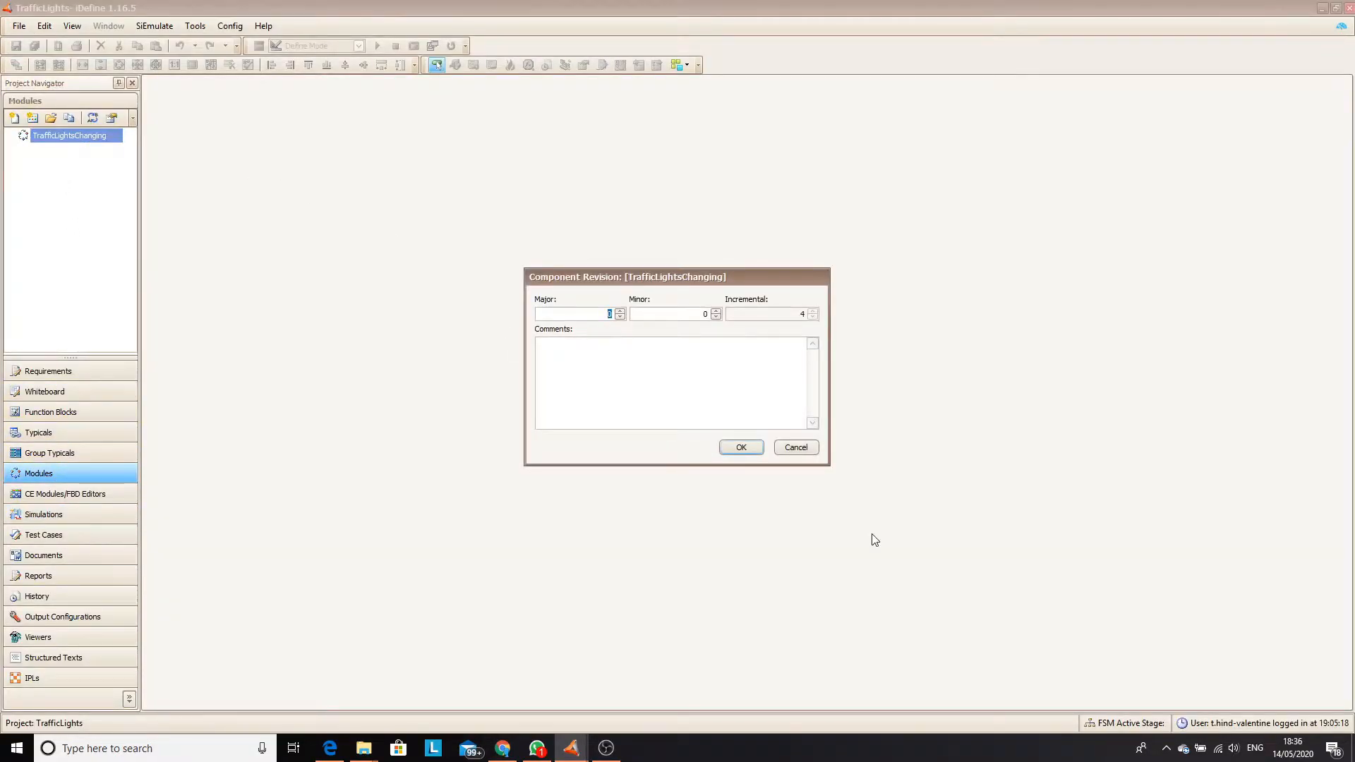
pyautogui.click(740, 446)
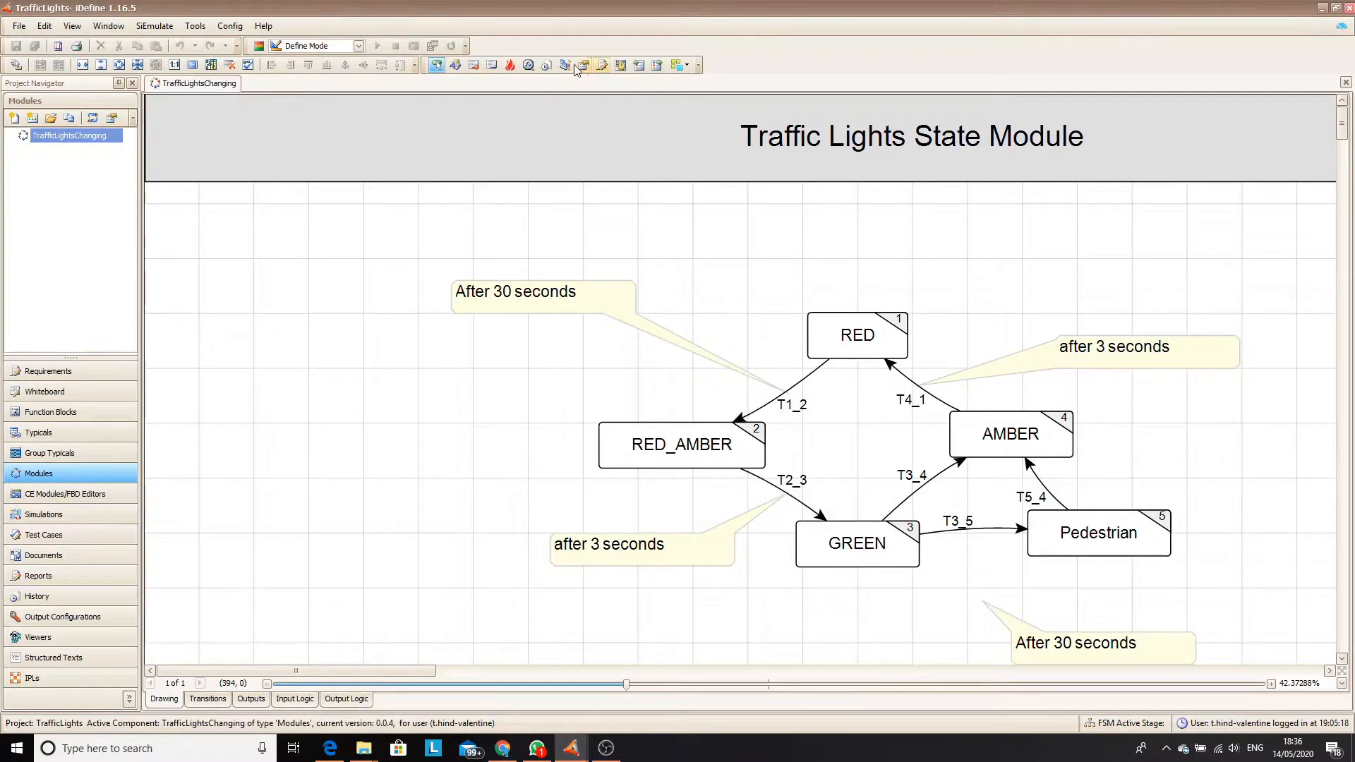
# Add PedestrianButton_1 to the module's physical IO inputs with the Default parameter
pyautogui.click(565, 65)
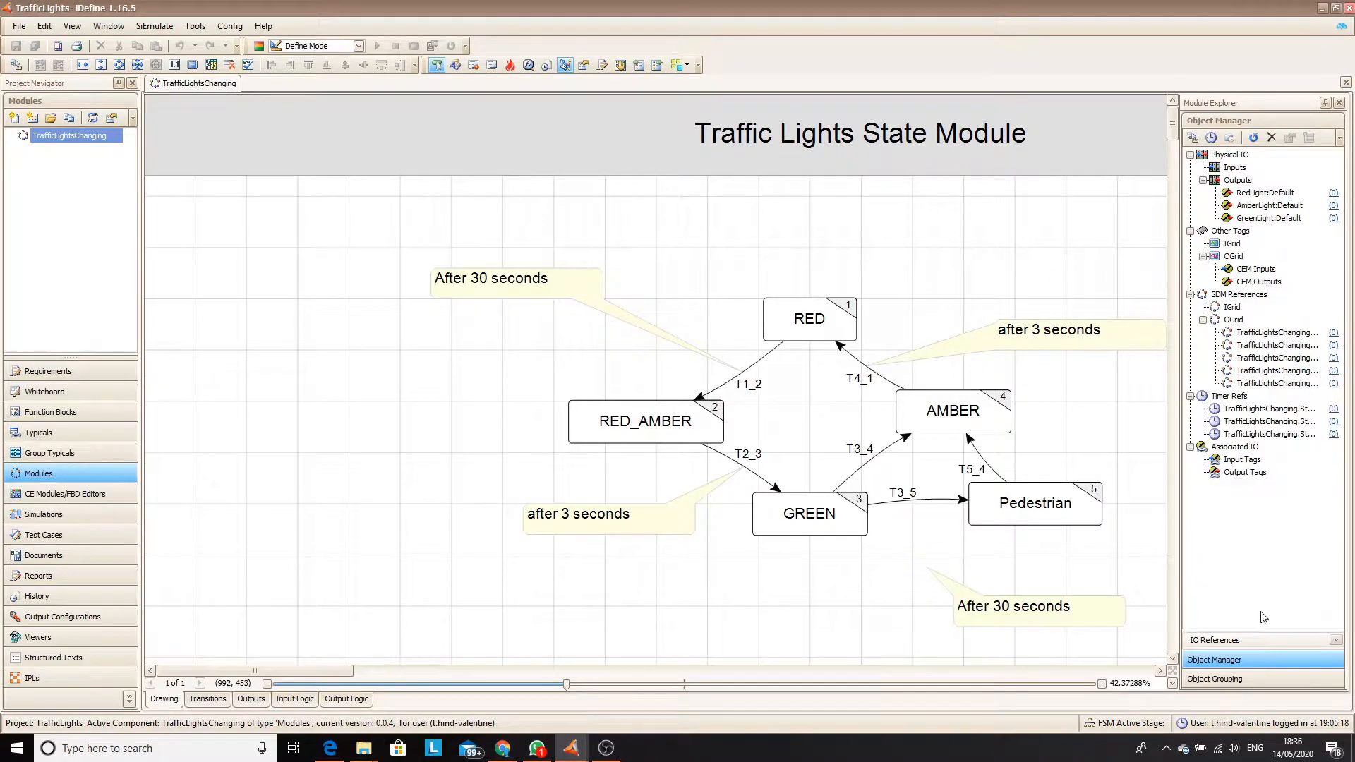
pyautogui.click(1335, 640)
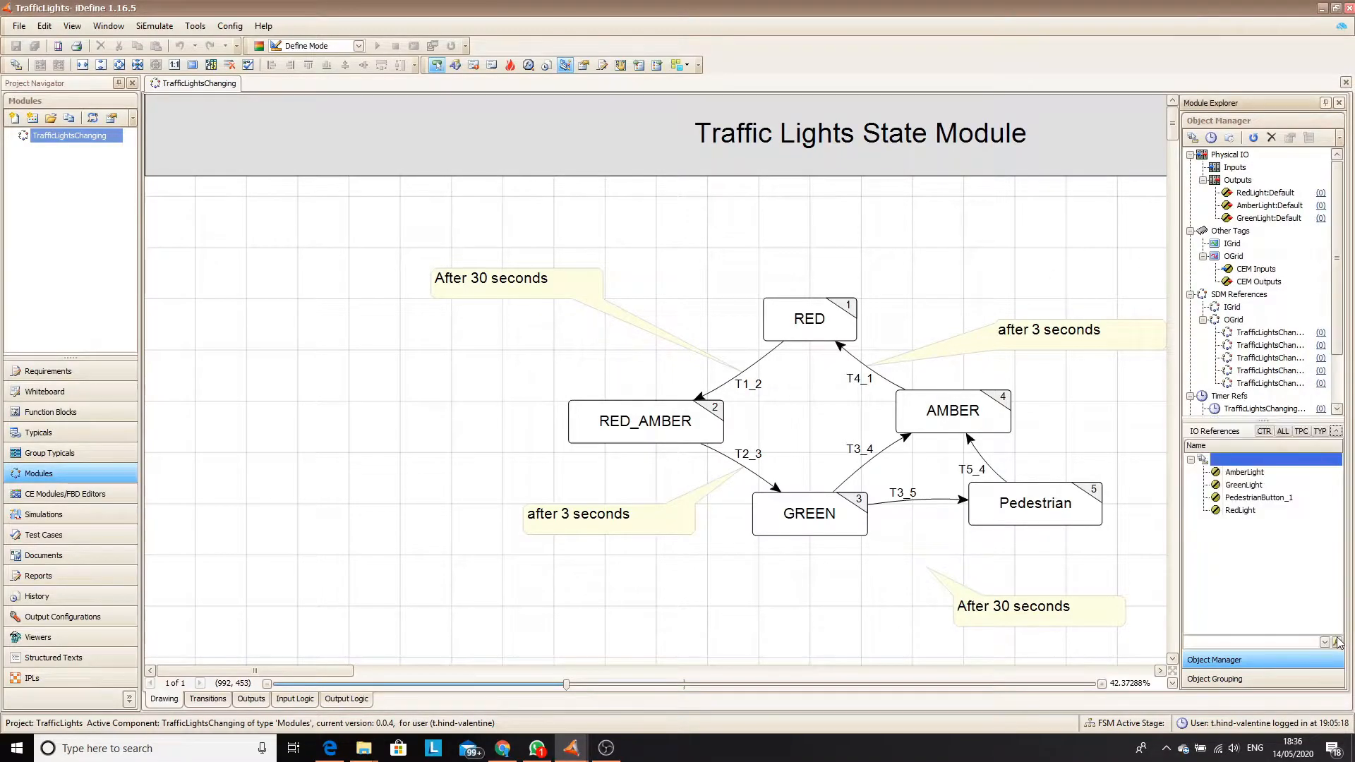
pyautogui.click(1246, 498)
pyautogui.moveTo(1245, 500); pyautogui.dragTo(1231, 168)
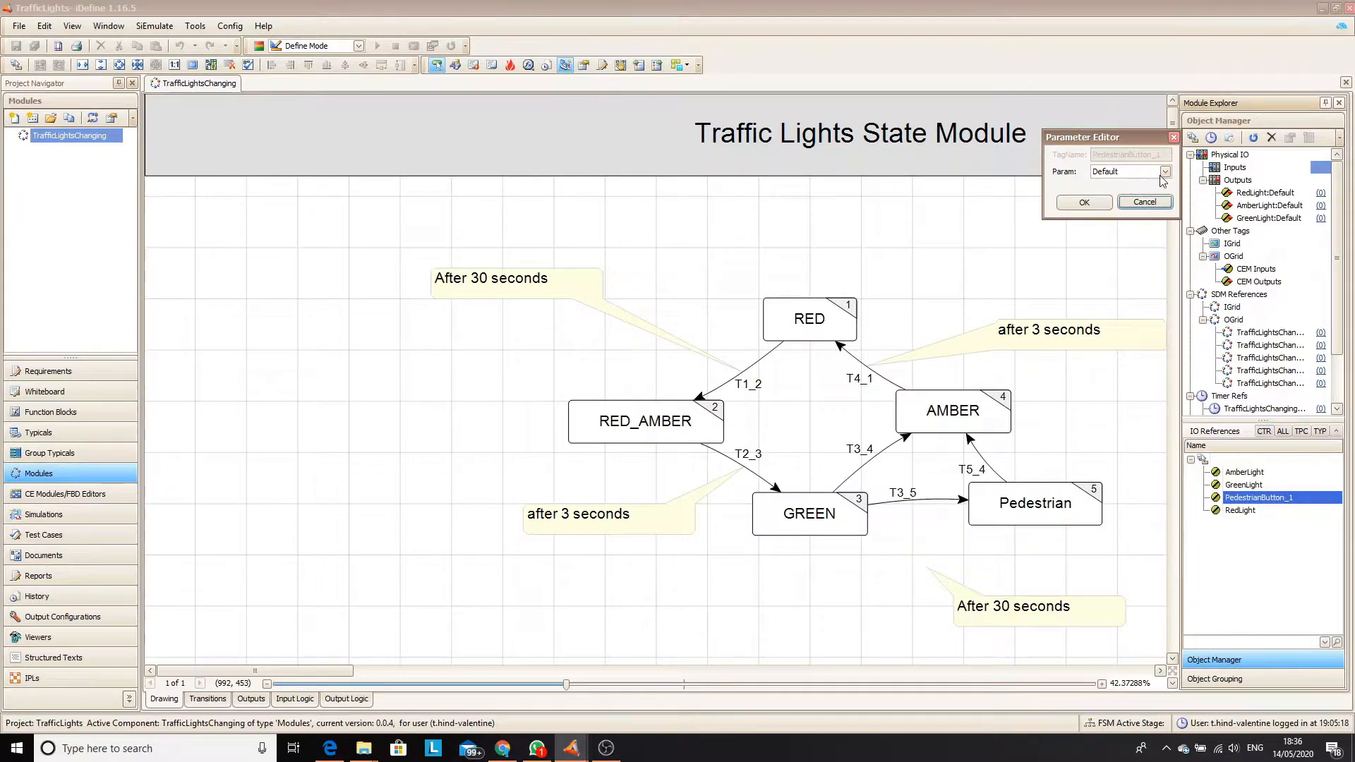
pyautogui.click(1164, 174)
pyautogui.click(1133, 185)
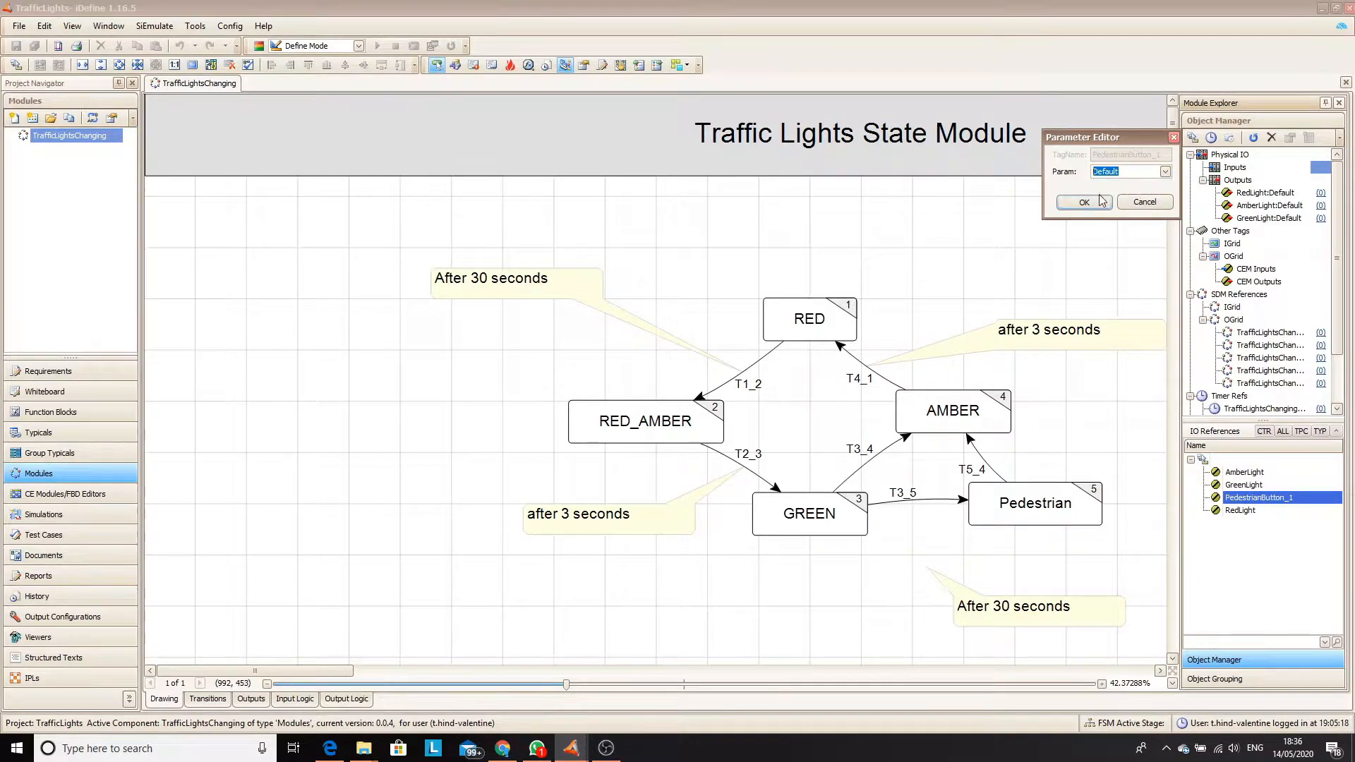
pyautogui.click(1084, 203)
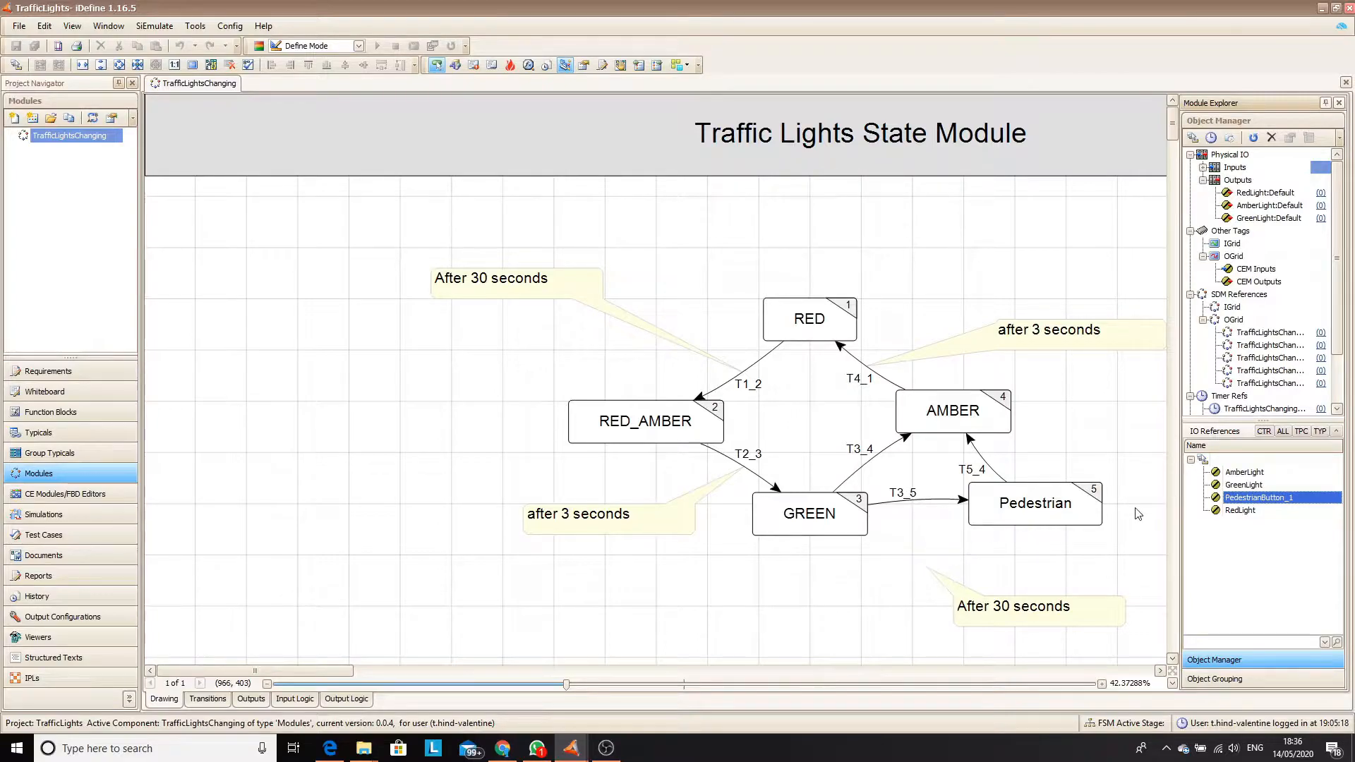
pyautogui.click(840, 223)
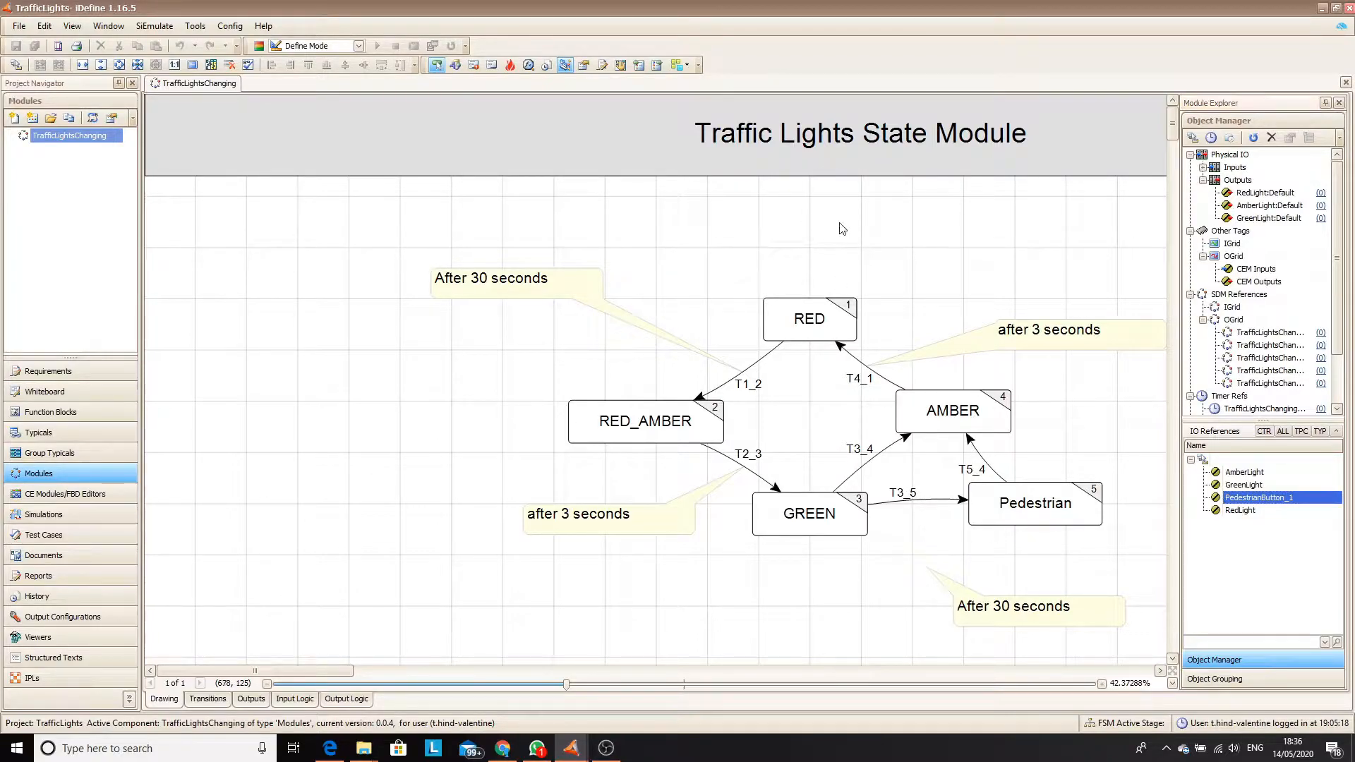
# Set the GREEN to Pedestrian transition T3_5 to fire on R_TRIG of the pedestrian button input, and save it
pyautogui.doubleClick(906, 500)
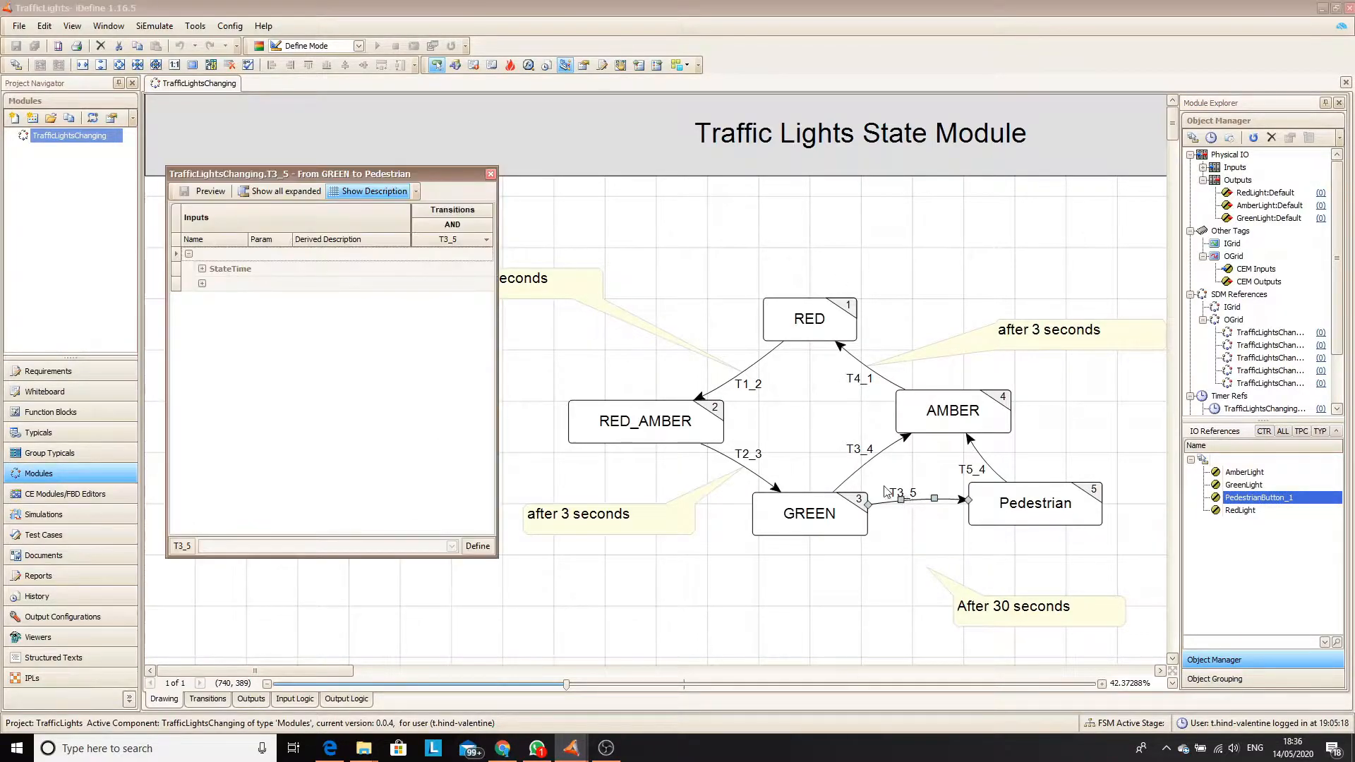
pyautogui.click(203, 284)
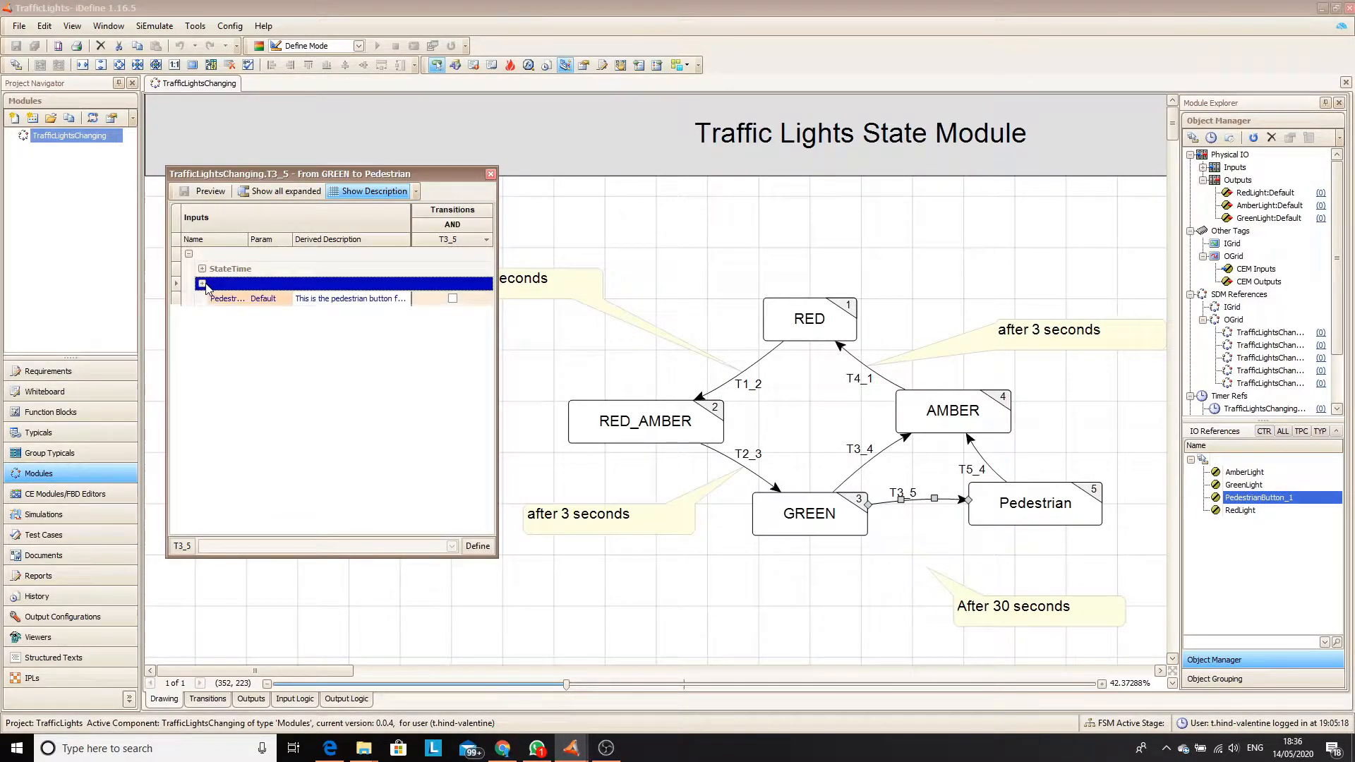
pyautogui.rightClick(452, 299)
pyautogui.click(505, 346)
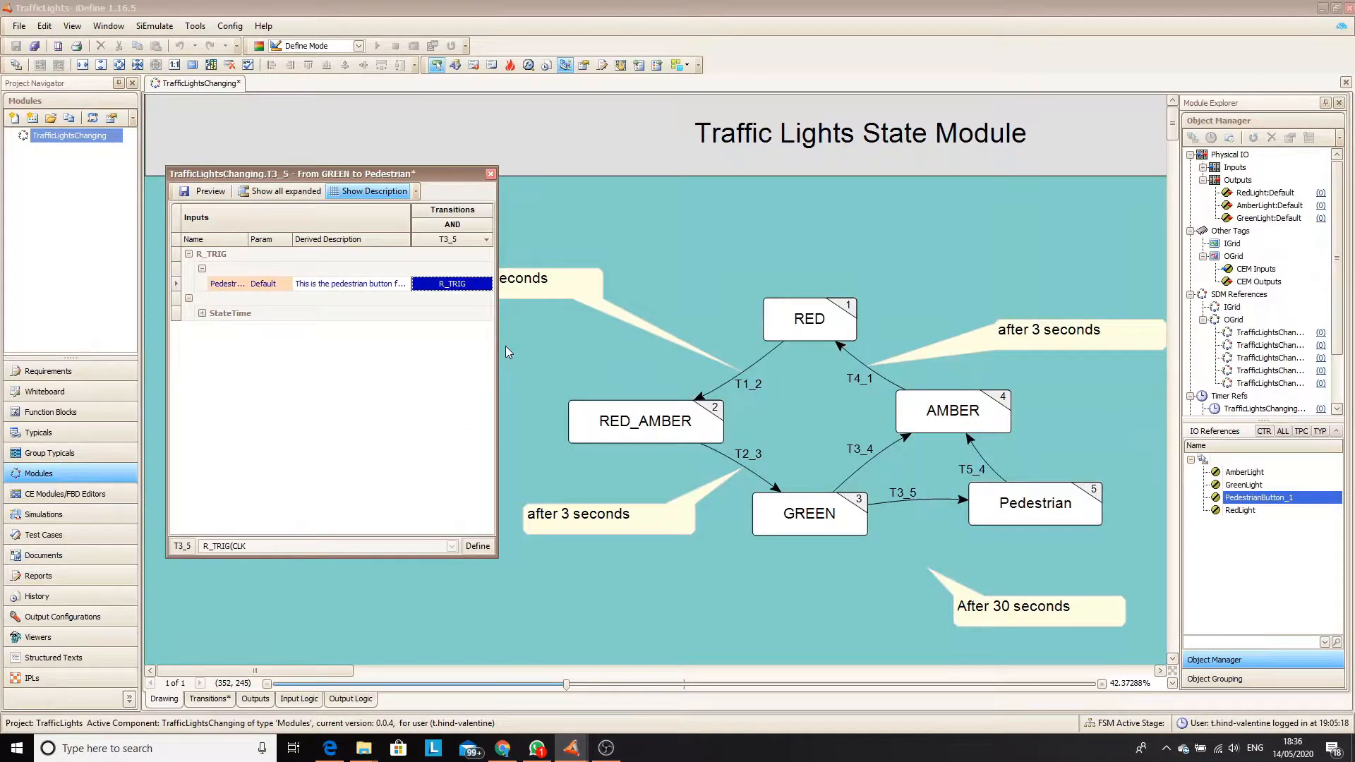
pyautogui.click(184, 191)
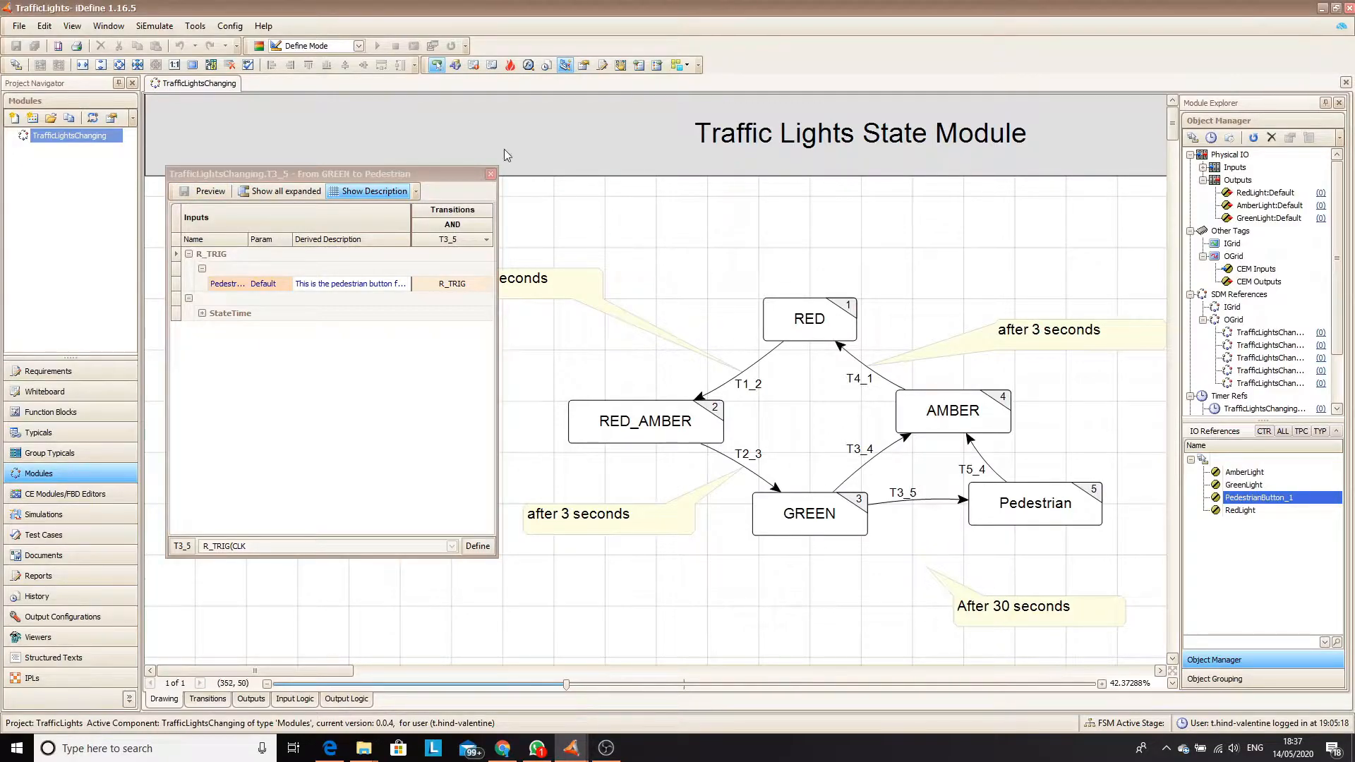
pyautogui.click(491, 174)
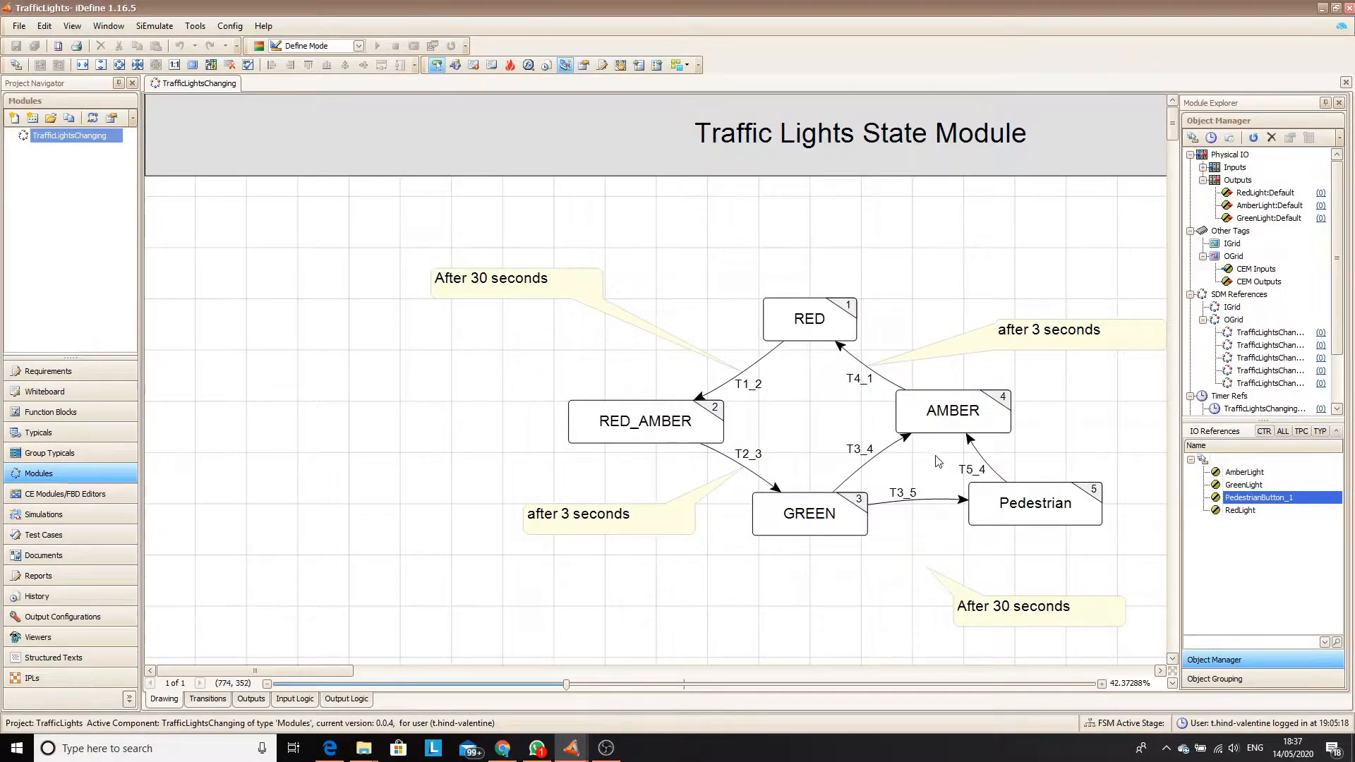
# Assign the StateTime > 10 timer condition to the Pedestrian to AMBER transition T5_4 and save it
pyautogui.doubleClick(979, 471)
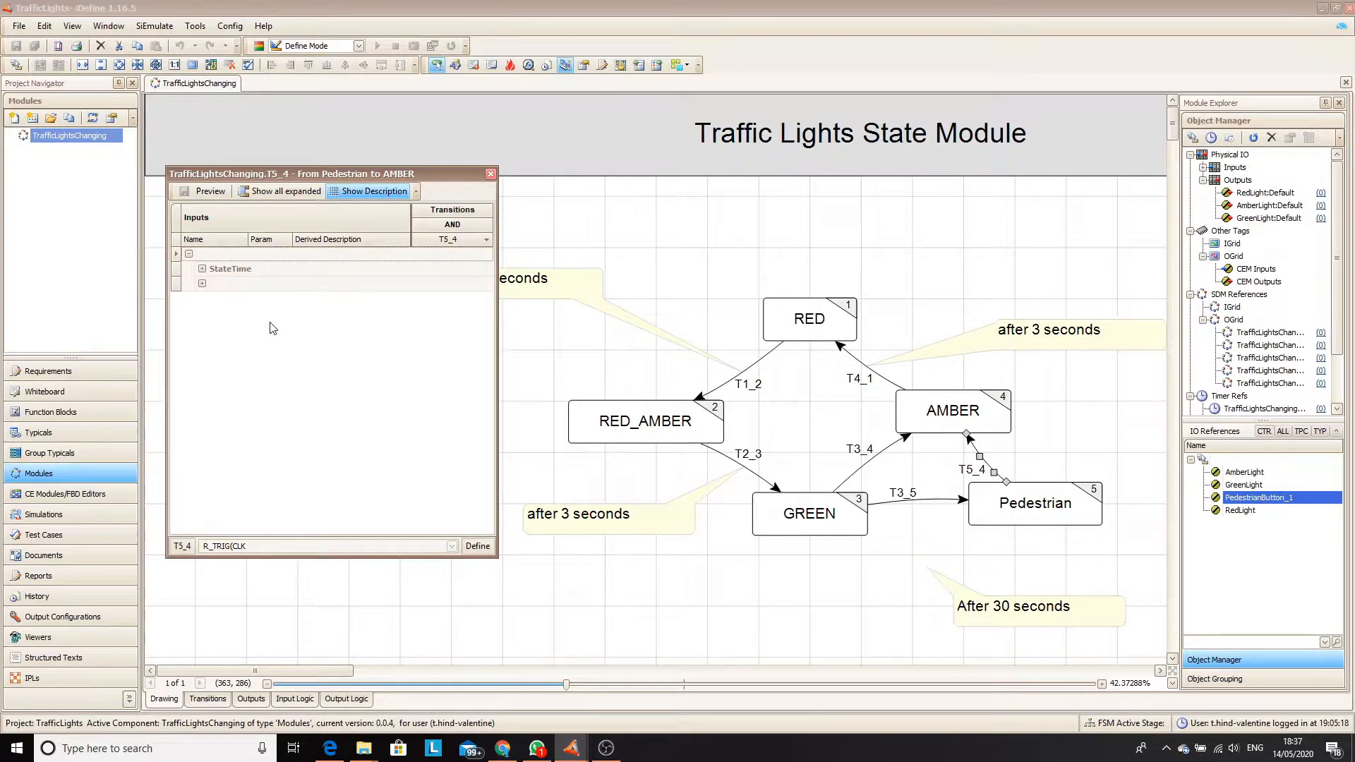
pyautogui.click(202, 269)
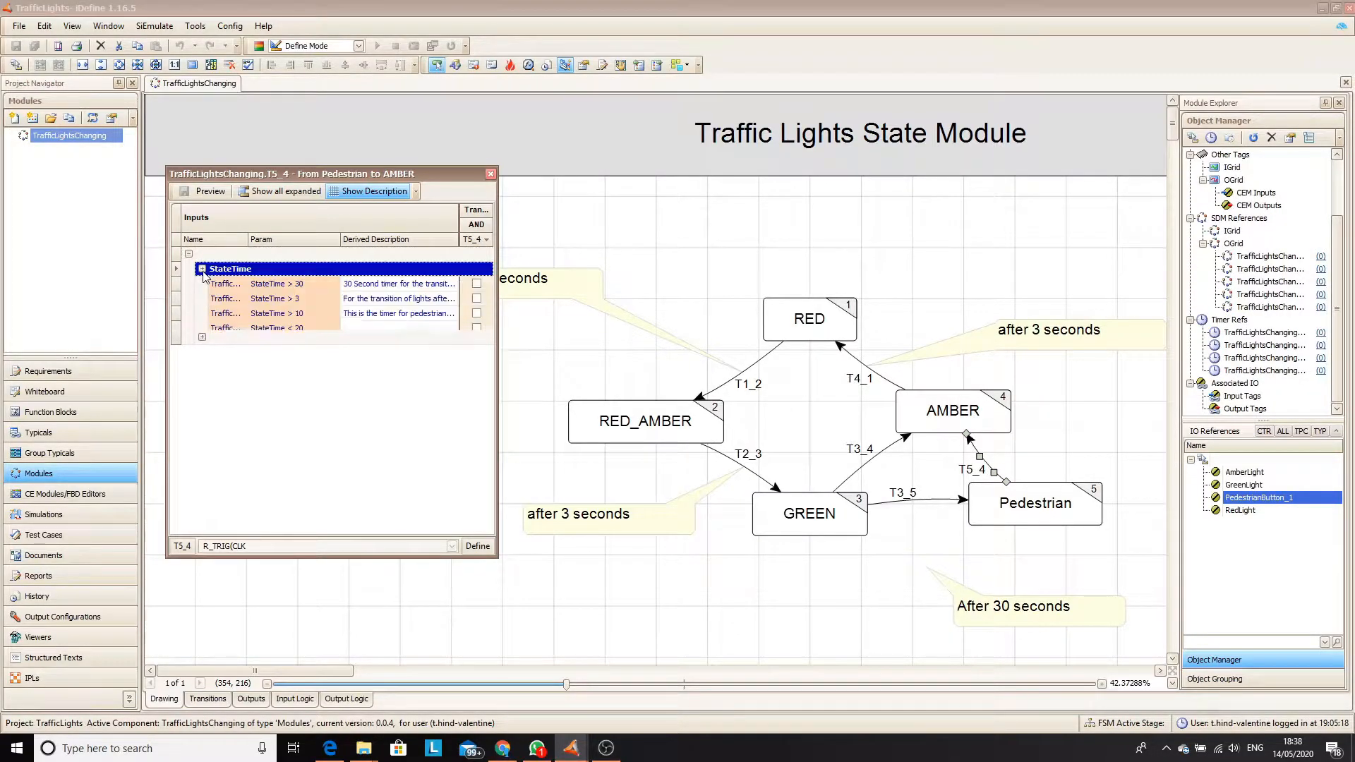
pyautogui.click(477, 313)
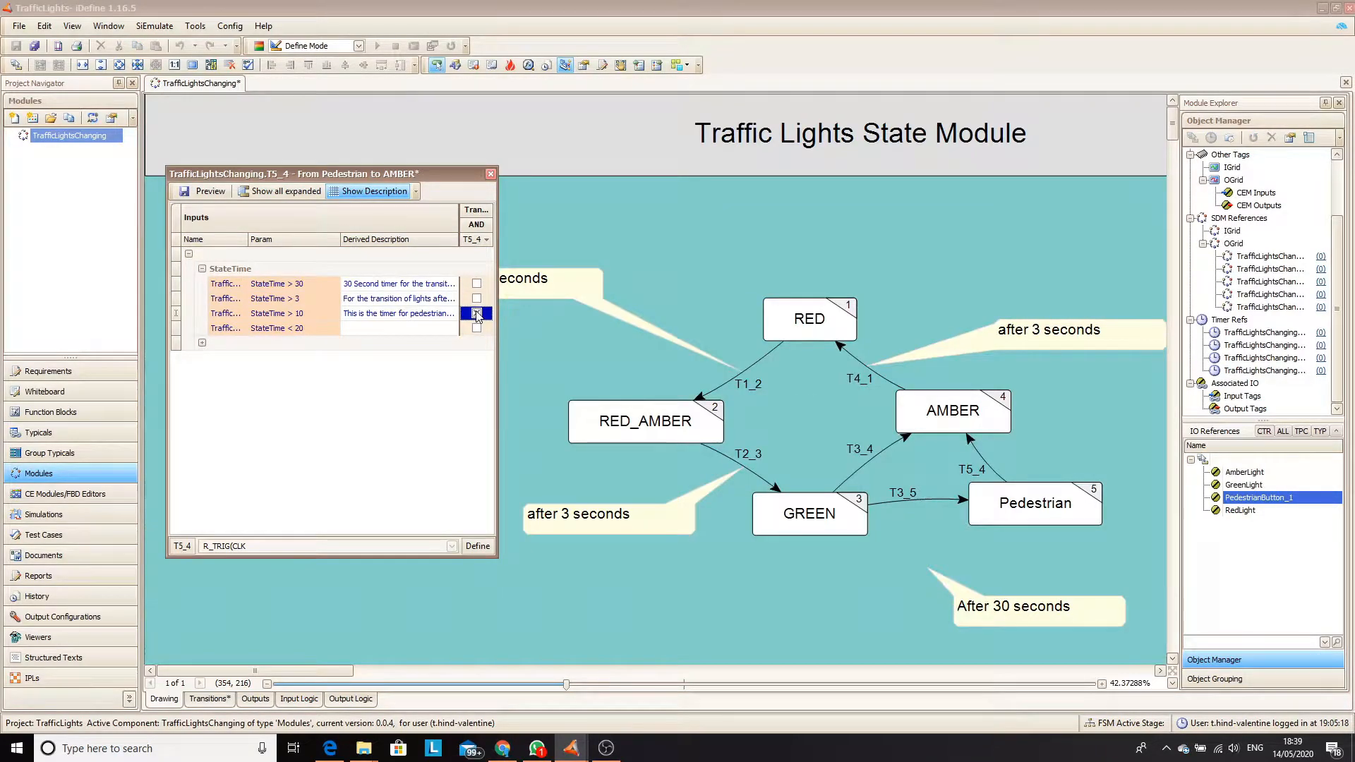
pyautogui.click(183, 191)
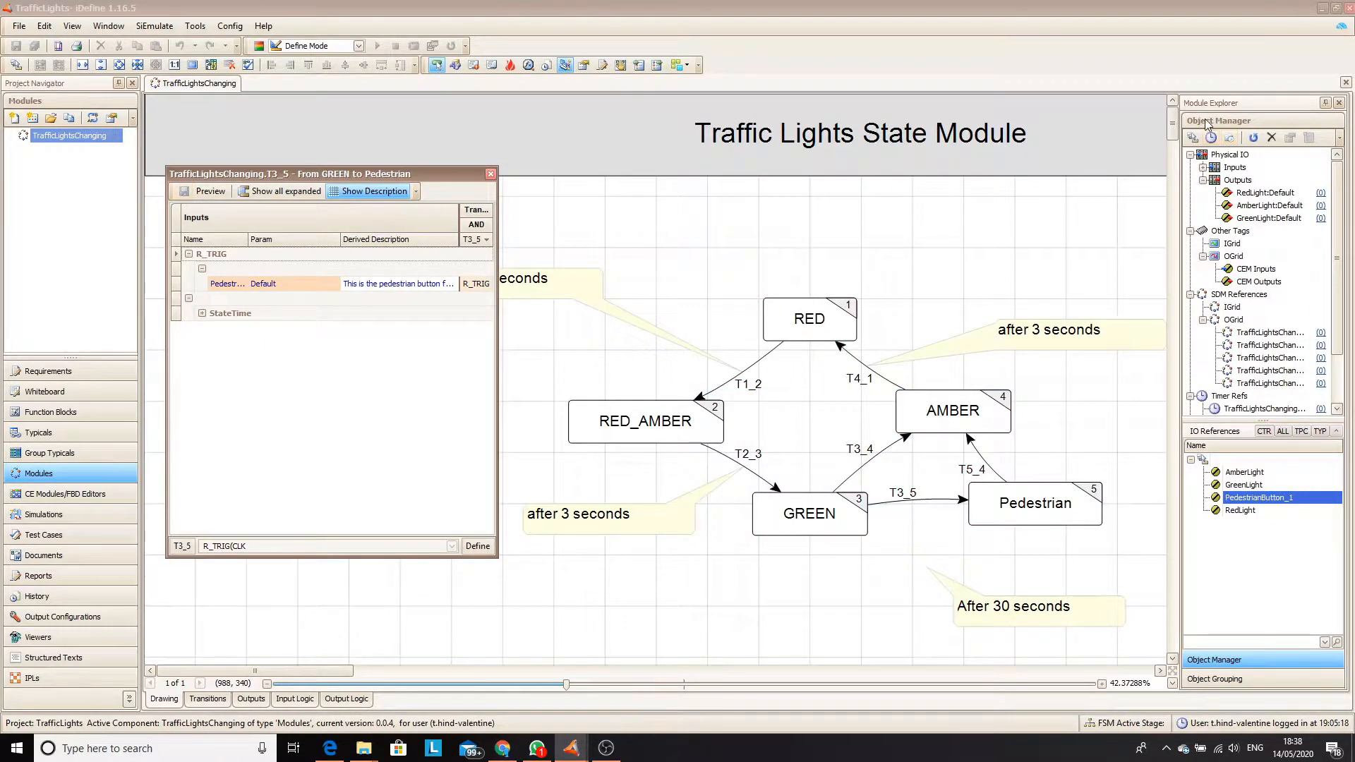
# Create a timer reference in the module with the condition StateTime > 20
pyautogui.click(1211, 137)
pyautogui.click(1074, 190)
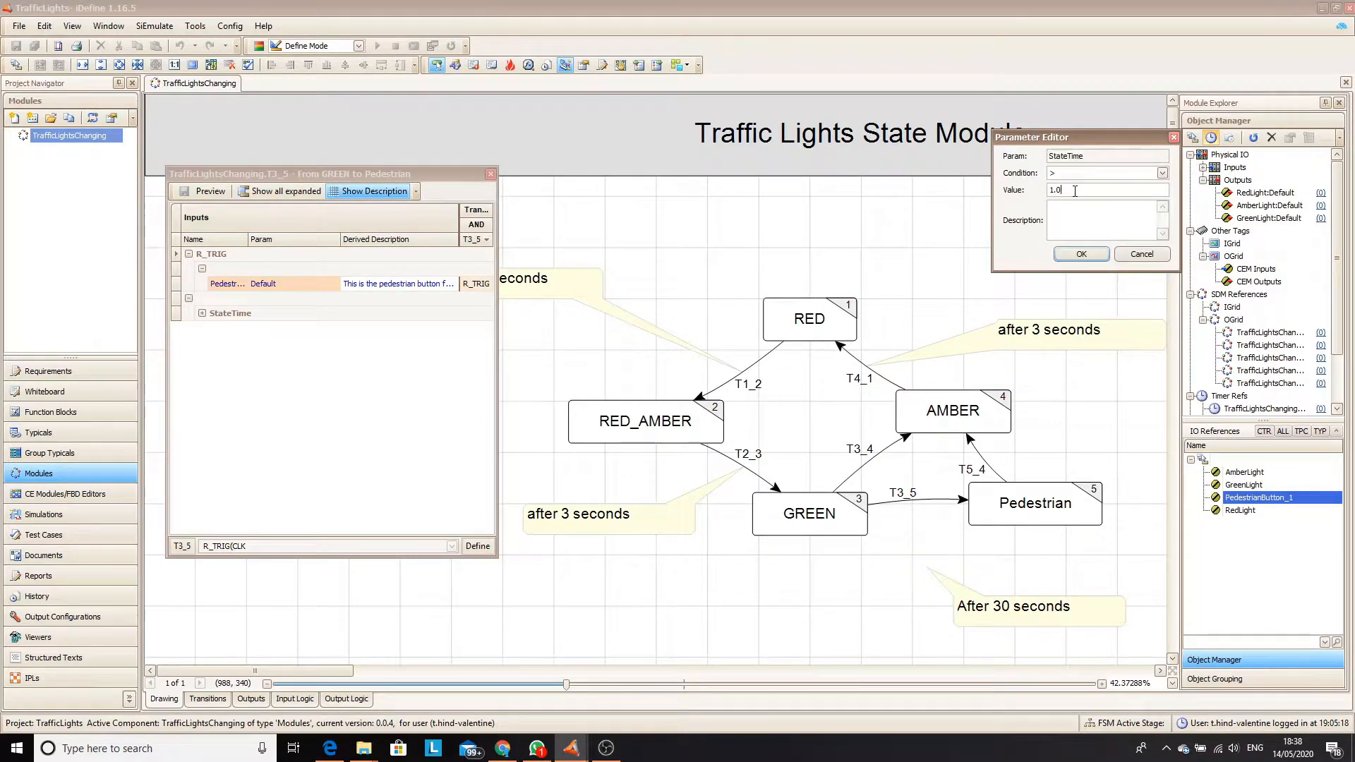
pyautogui.write('20')
pyautogui.click(1081, 254)
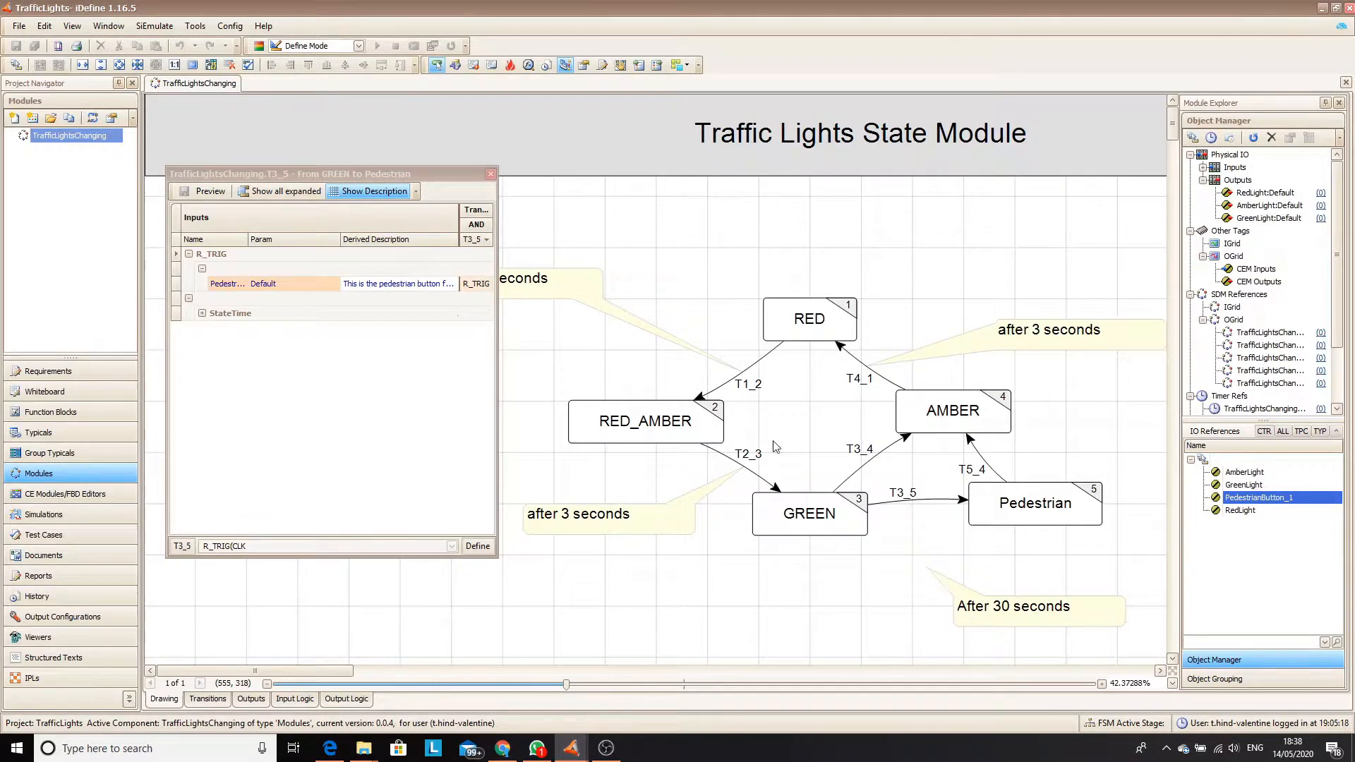
# Add the StateTime > 20 condition to the GREEN to Pedestrian transition T3_5 and save it
pyautogui.click(903, 500)
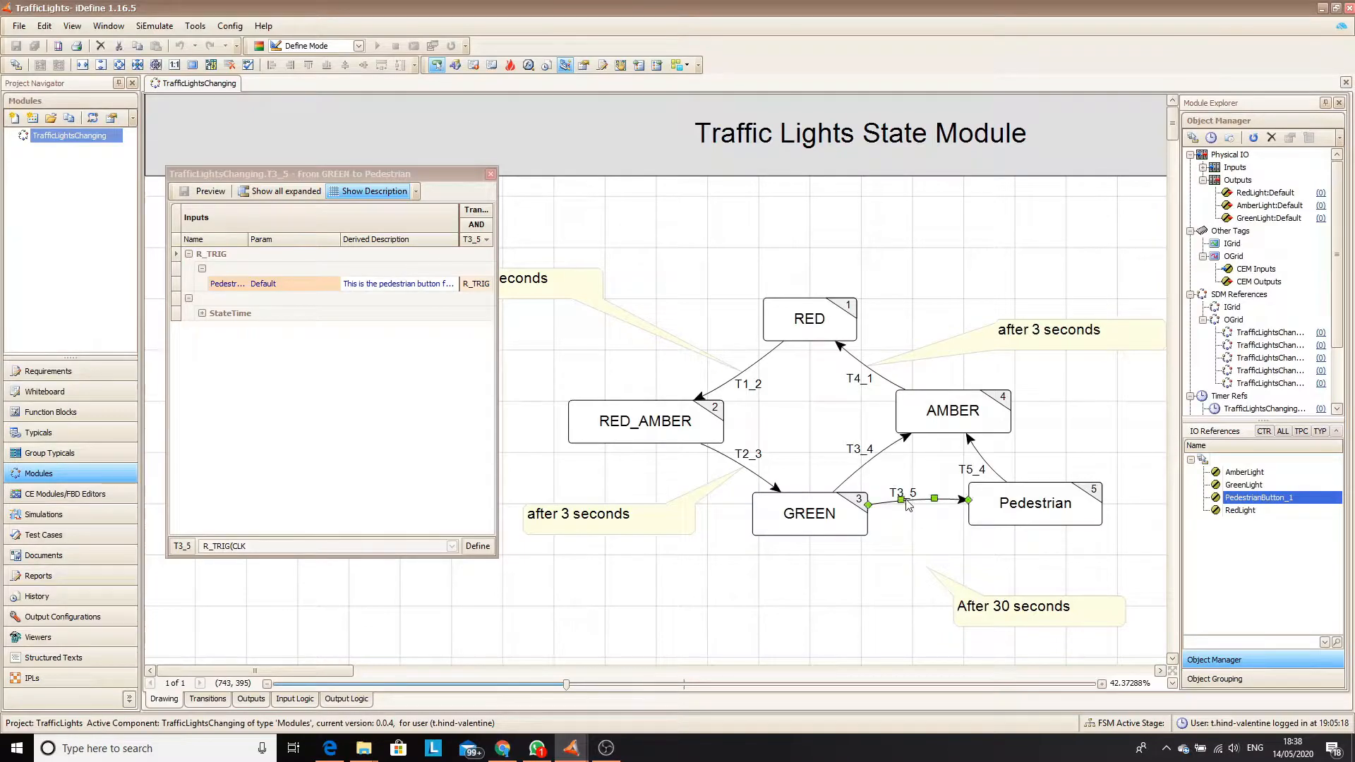
pyautogui.click(202, 313)
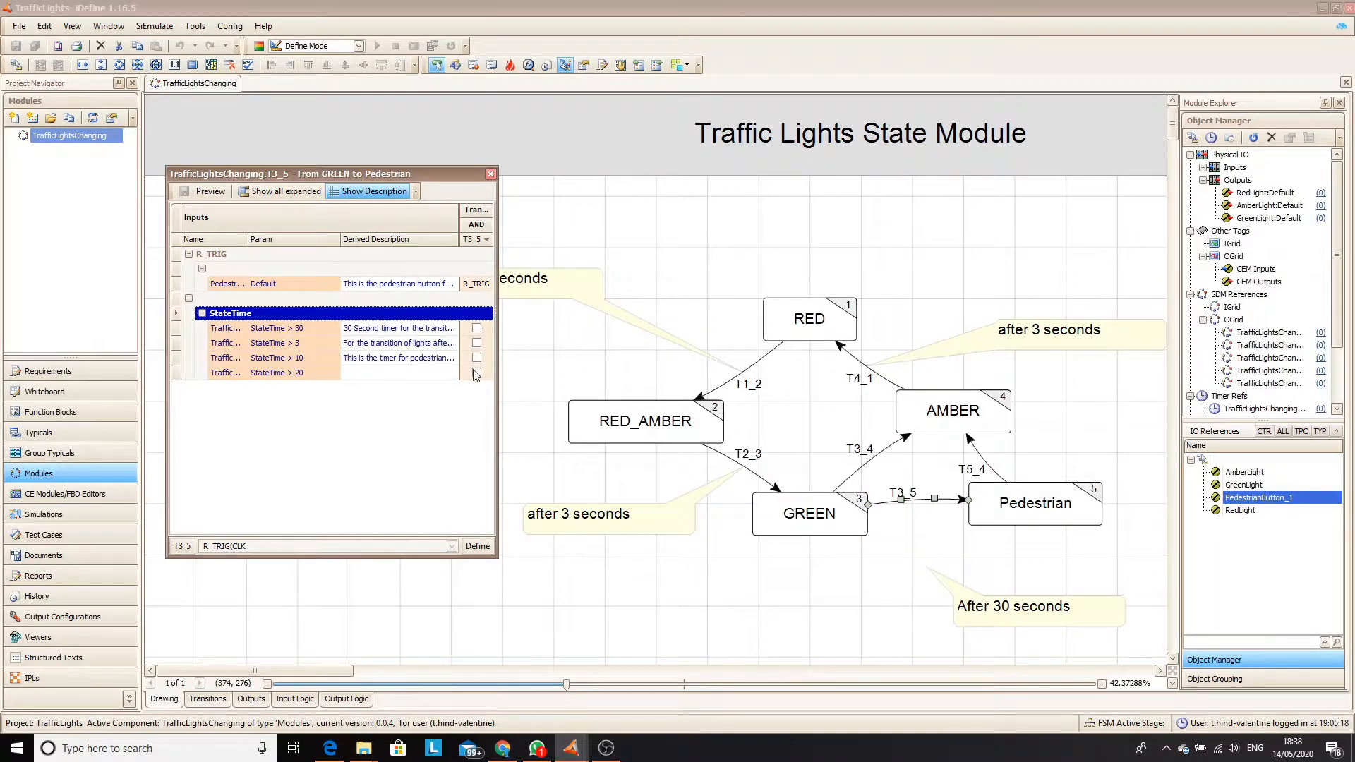
pyautogui.click(477, 373)
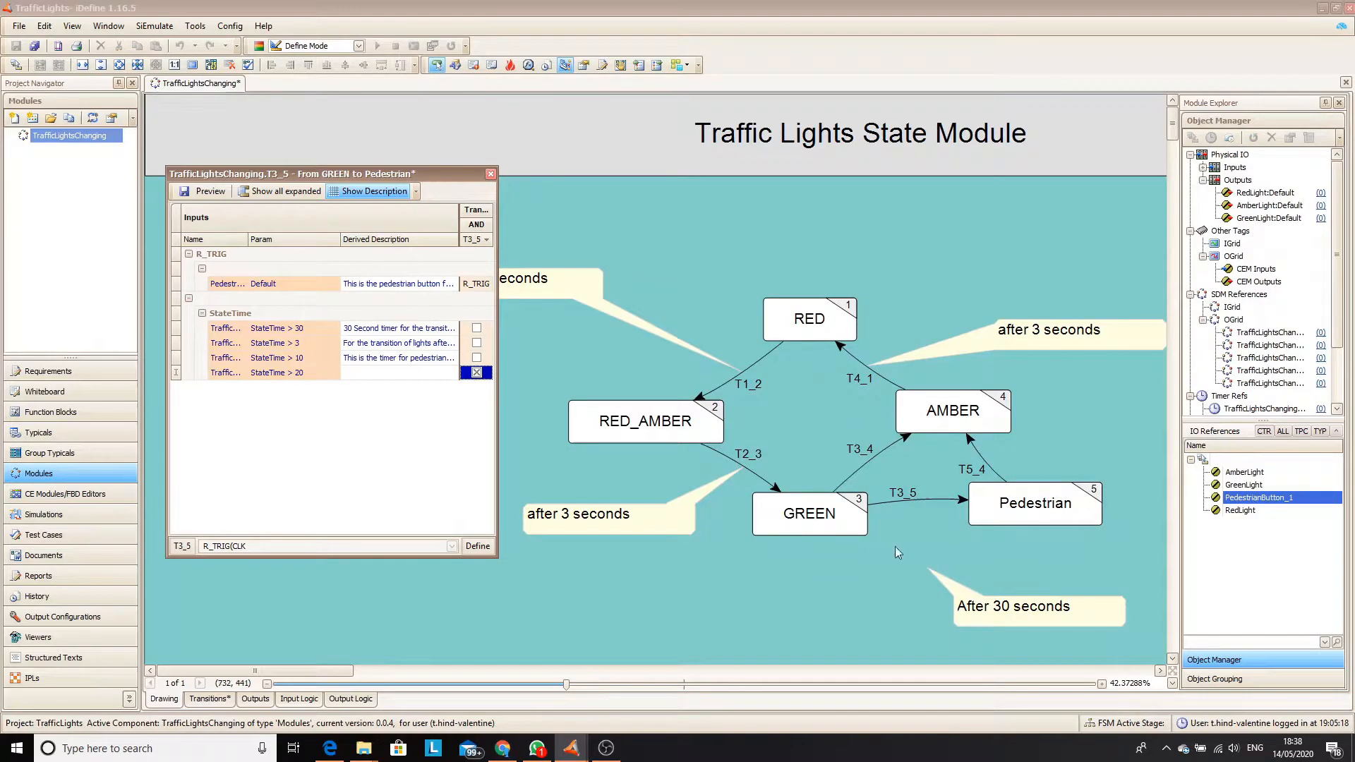
pyautogui.click(182, 198)
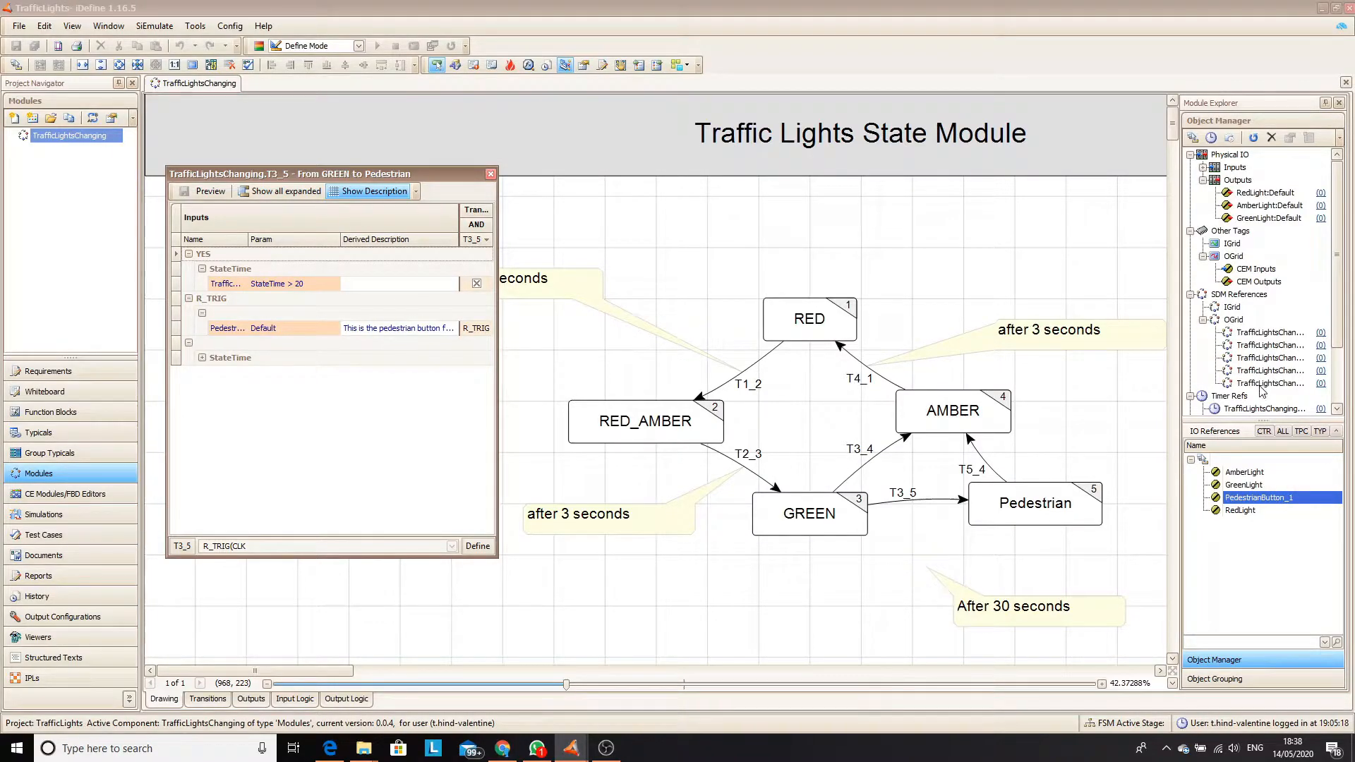
pyautogui.scroll(-2, 1260, 388)
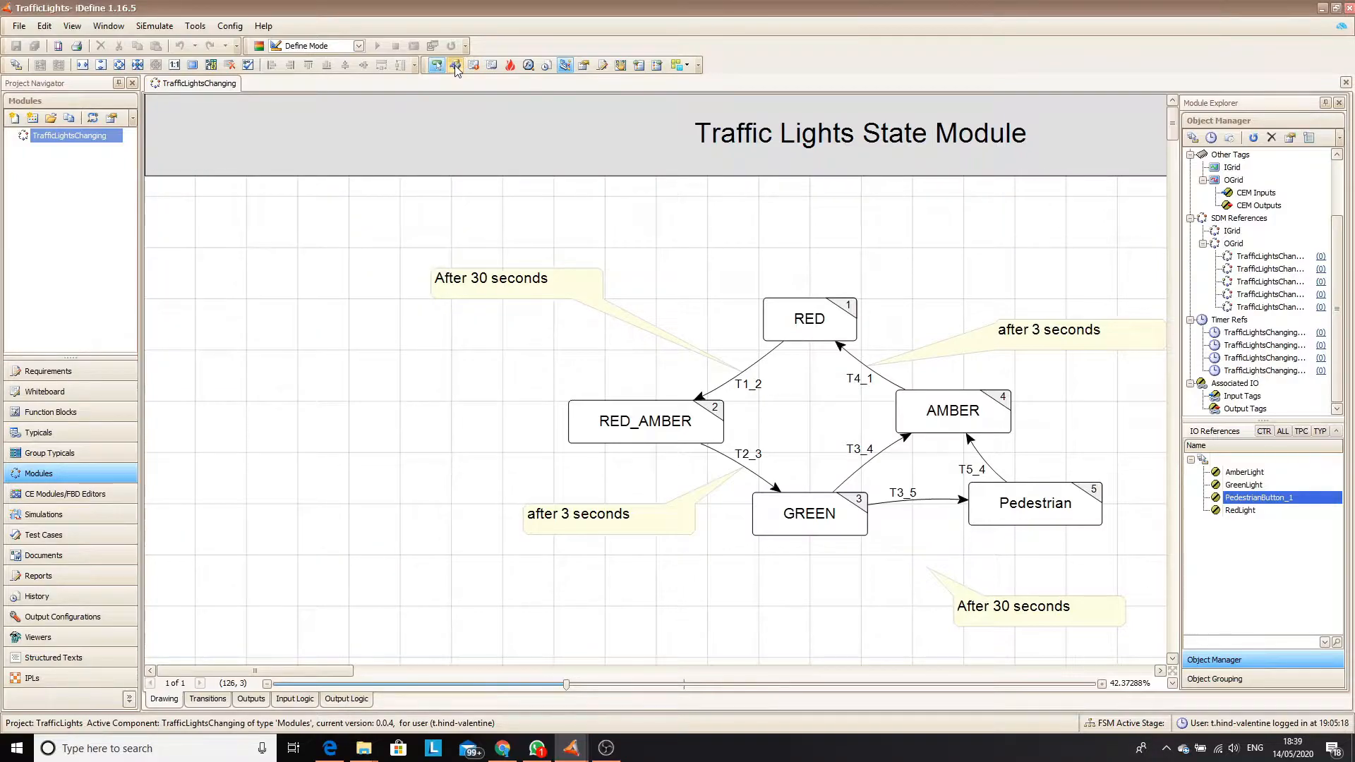
# Add a state named Car_Detected above and left of RED_AMBER, with transitions from RED to it and from it to RED_AMBER
pyautogui.click(454, 65)
pyautogui.moveTo(211, 137); pyautogui.dragTo(587, 322)
pyautogui.doubleClick(586, 321)
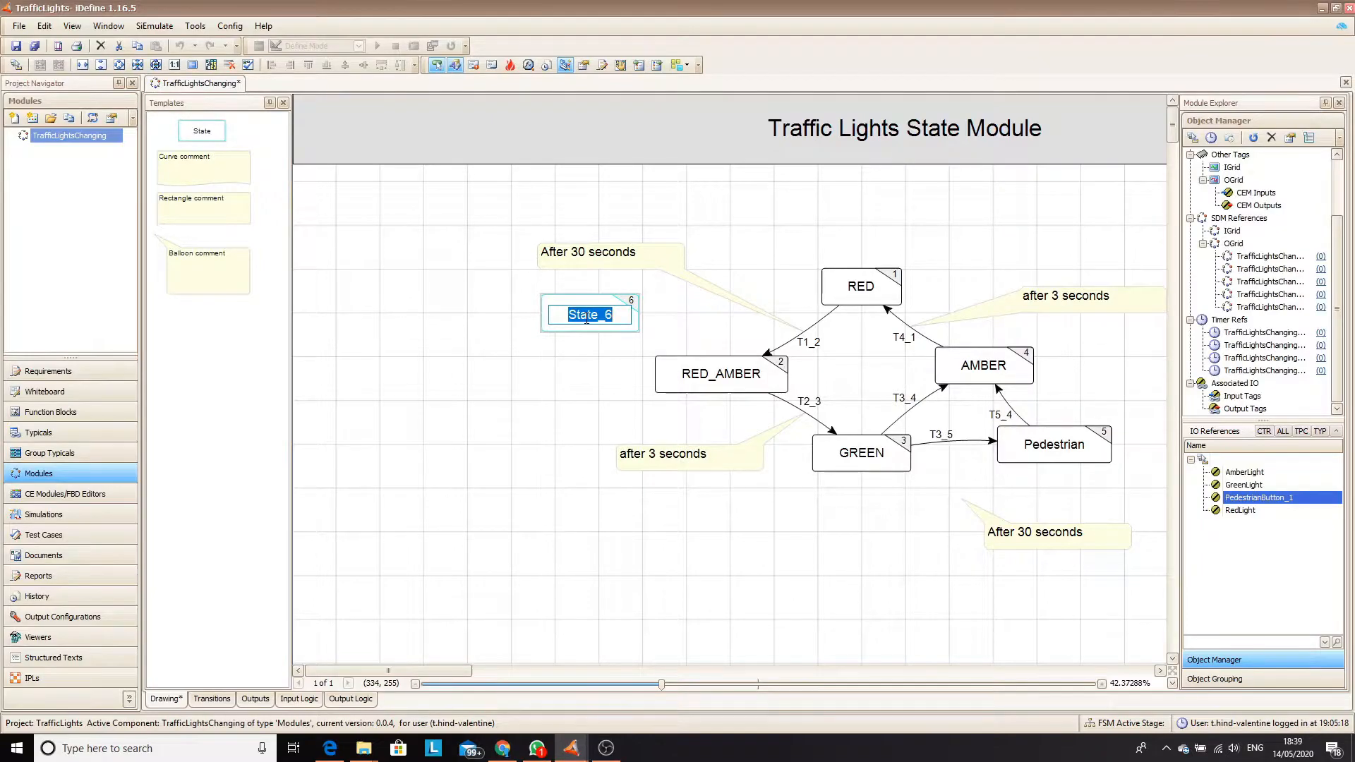
pyautogui.write('Car_Detected')
pyautogui.press('Return')
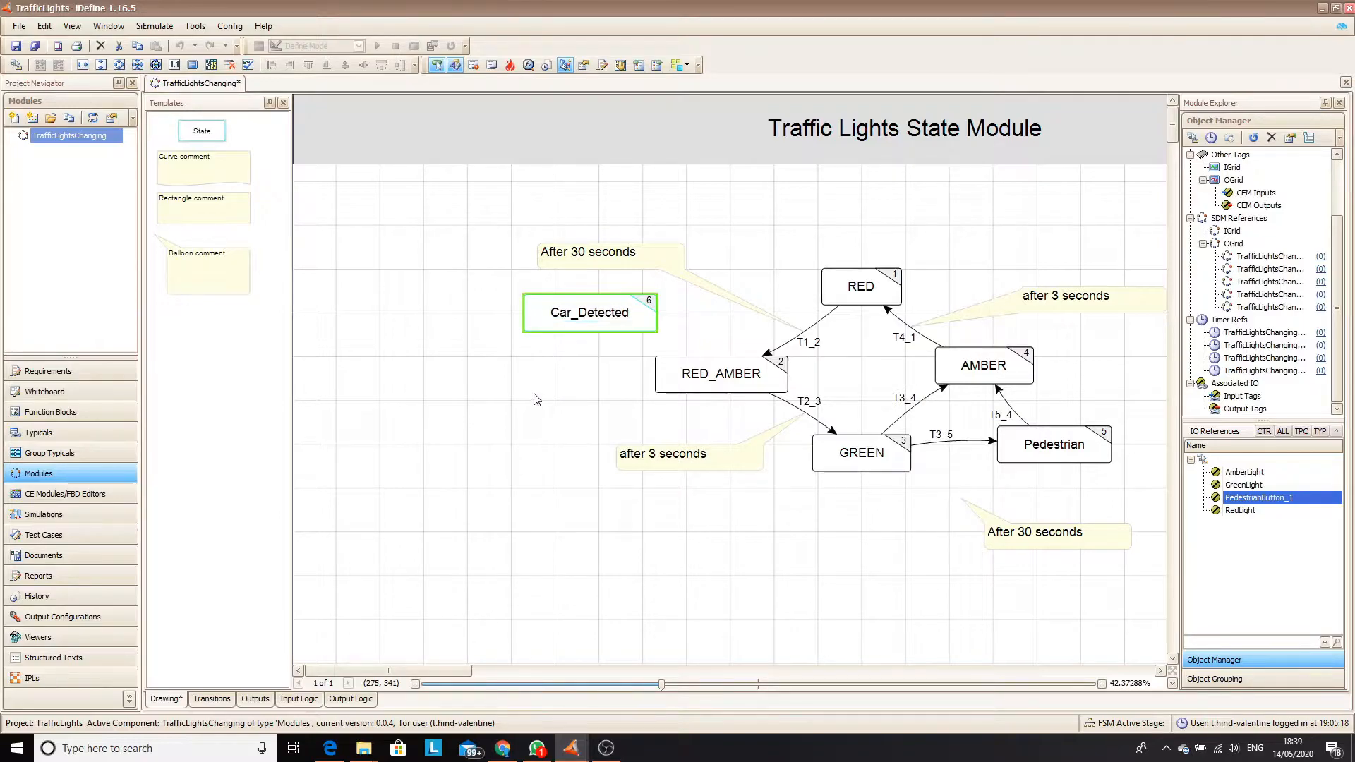
pyautogui.moveTo(824, 286)
pyautogui.mouseDown()
pyautogui.moveTo(671, 302)
pyautogui.moveTo(647, 354)
pyautogui.moveTo(657, 363)
pyautogui.mouseUp()
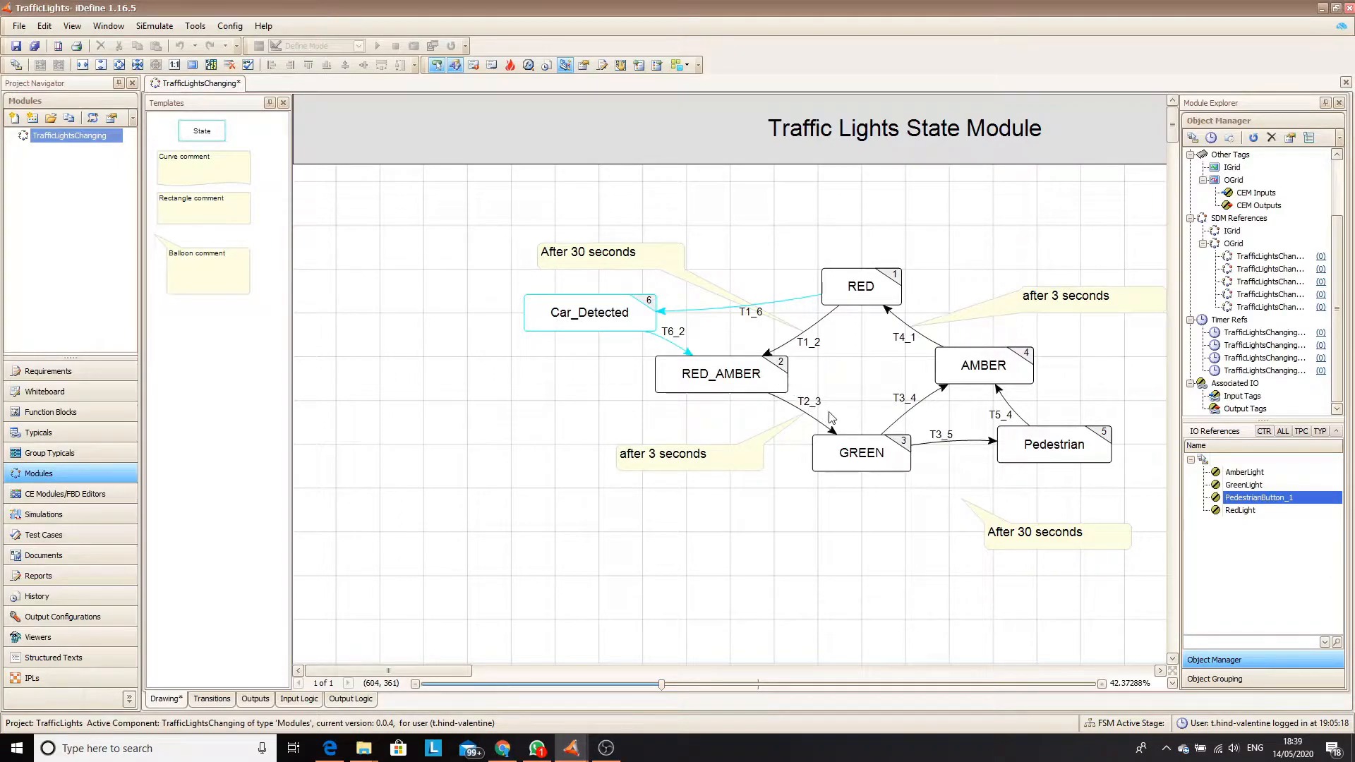
# Point the detached "After 30 seconds" comment back at transition T3_4 and move the comment below the GREEN state
pyautogui.click(984, 526)
pyautogui.moveTo(963, 502); pyautogui.dragTo(913, 407)
pyautogui.moveTo(1051, 543); pyautogui.dragTo(834, 558)
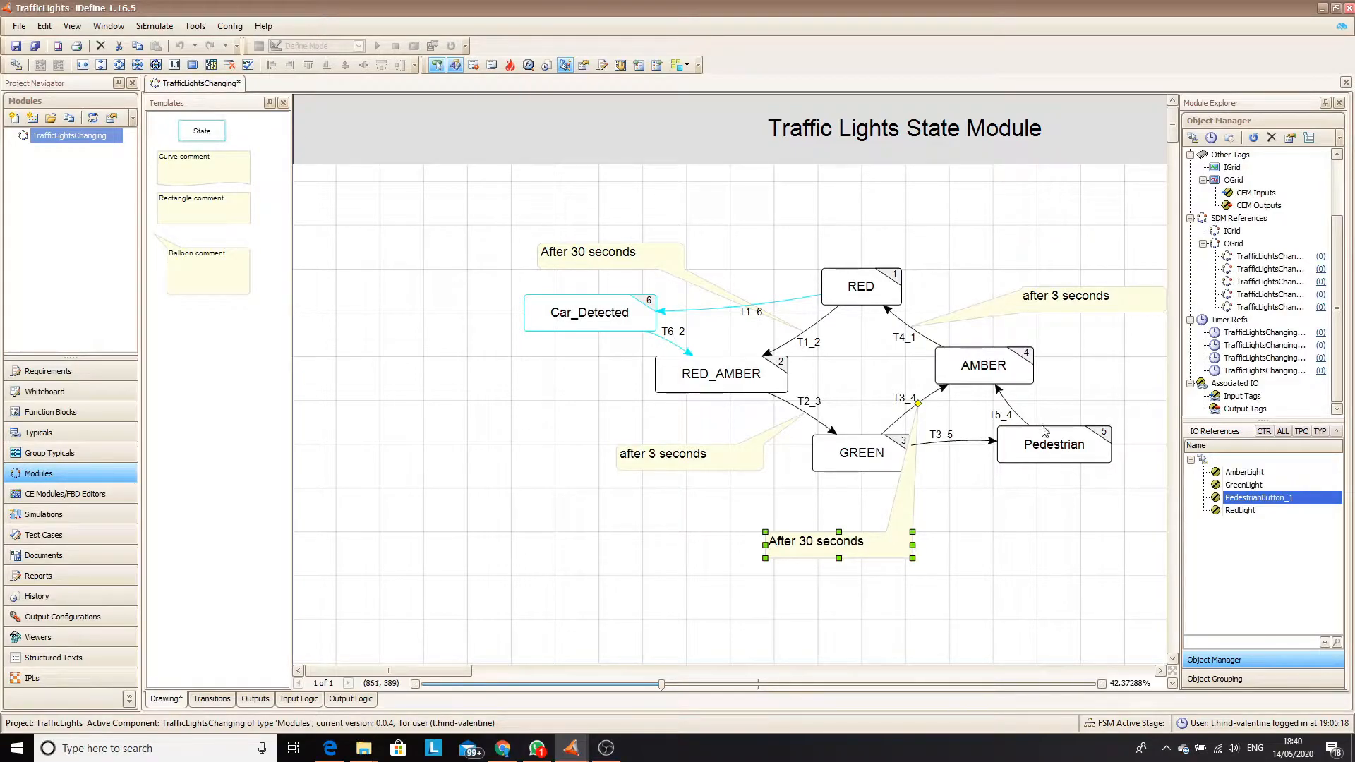
# Save the module, then add the StateTime < 20 condition to the RED to Car_Detected transition T1_6 and save it
pyautogui.click(753, 319)
pyautogui.click(12, 46)
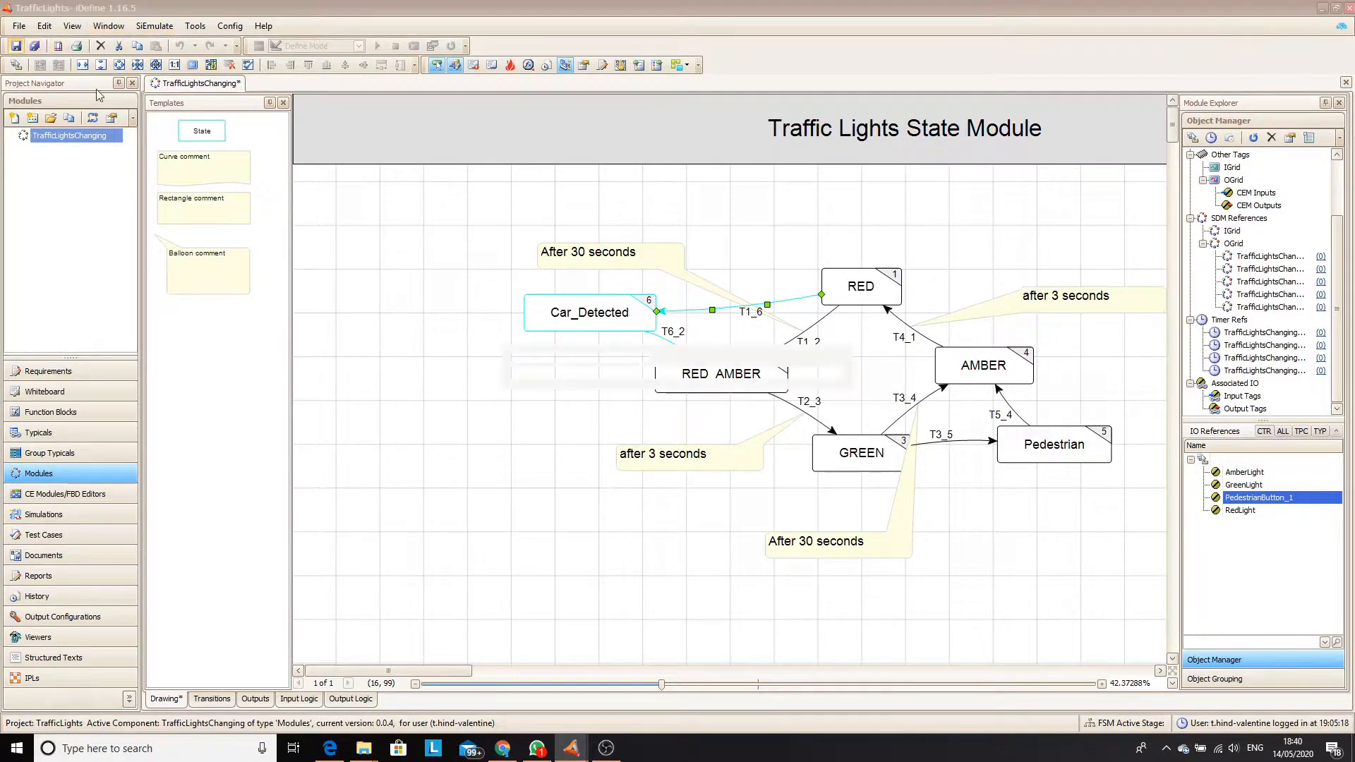
pyautogui.doubleClick(749, 315)
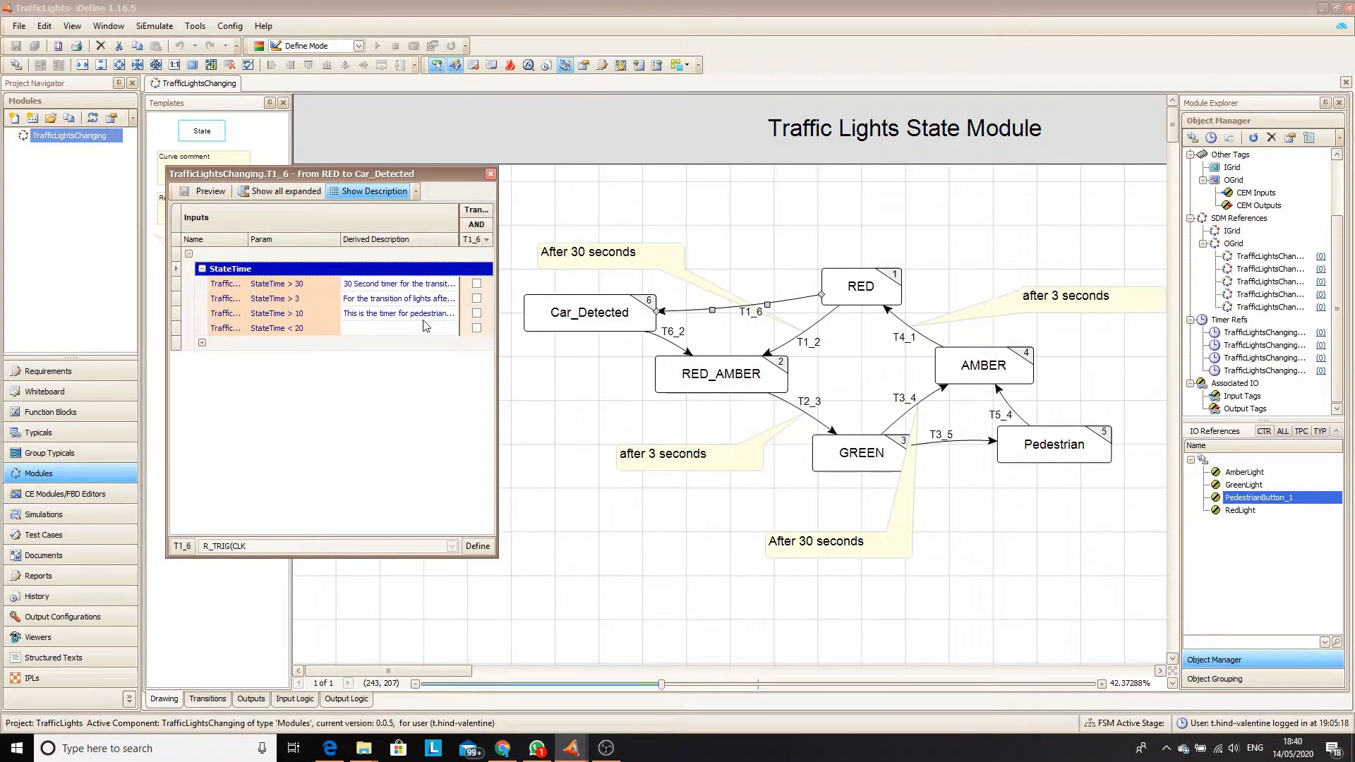
pyautogui.click(476, 328)
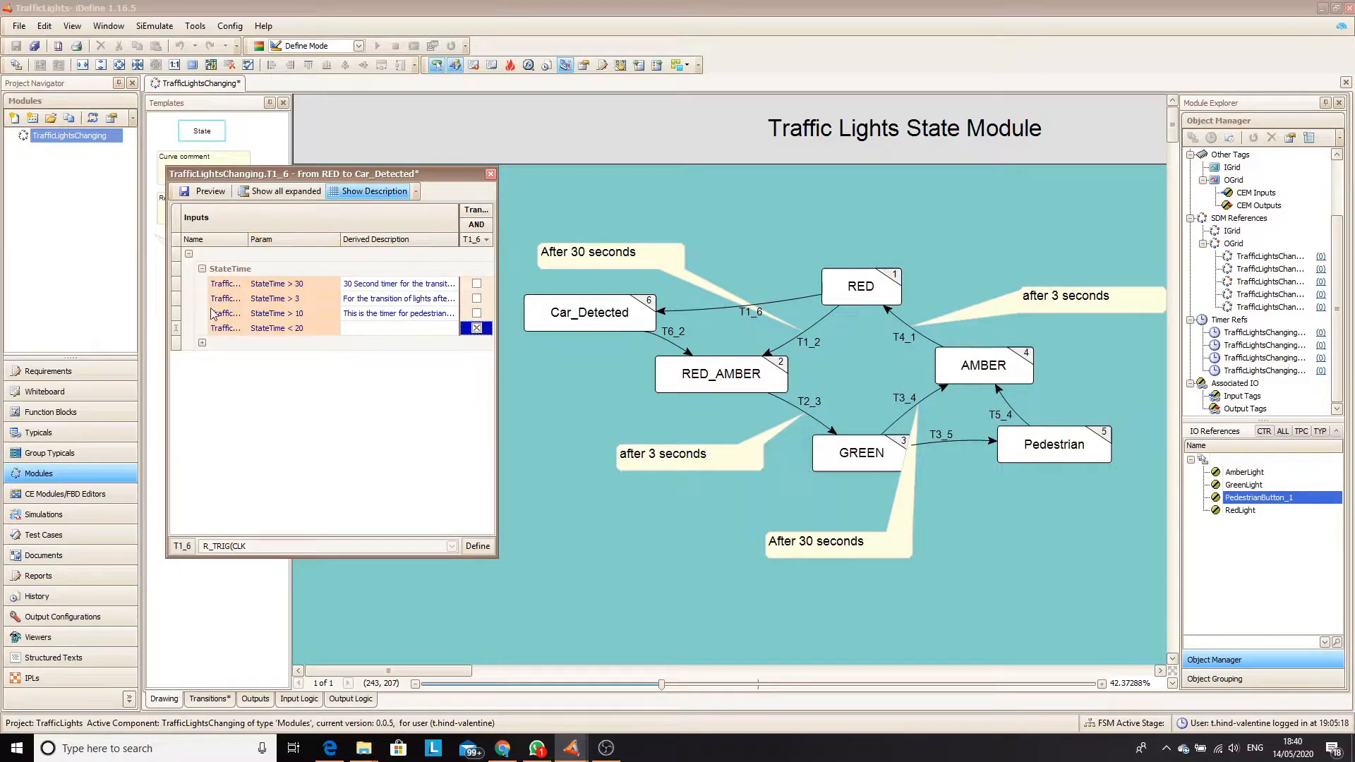
pyautogui.click(203, 343)
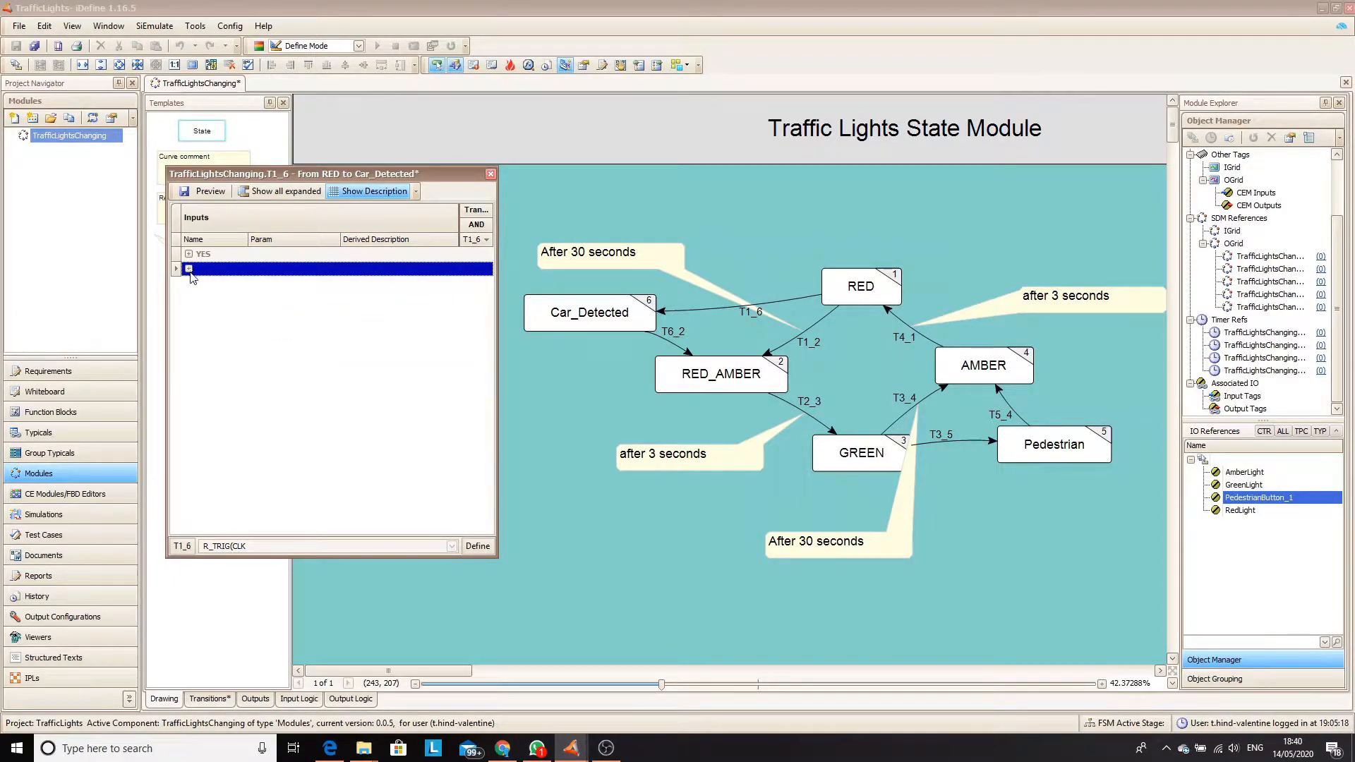
pyautogui.click(185, 191)
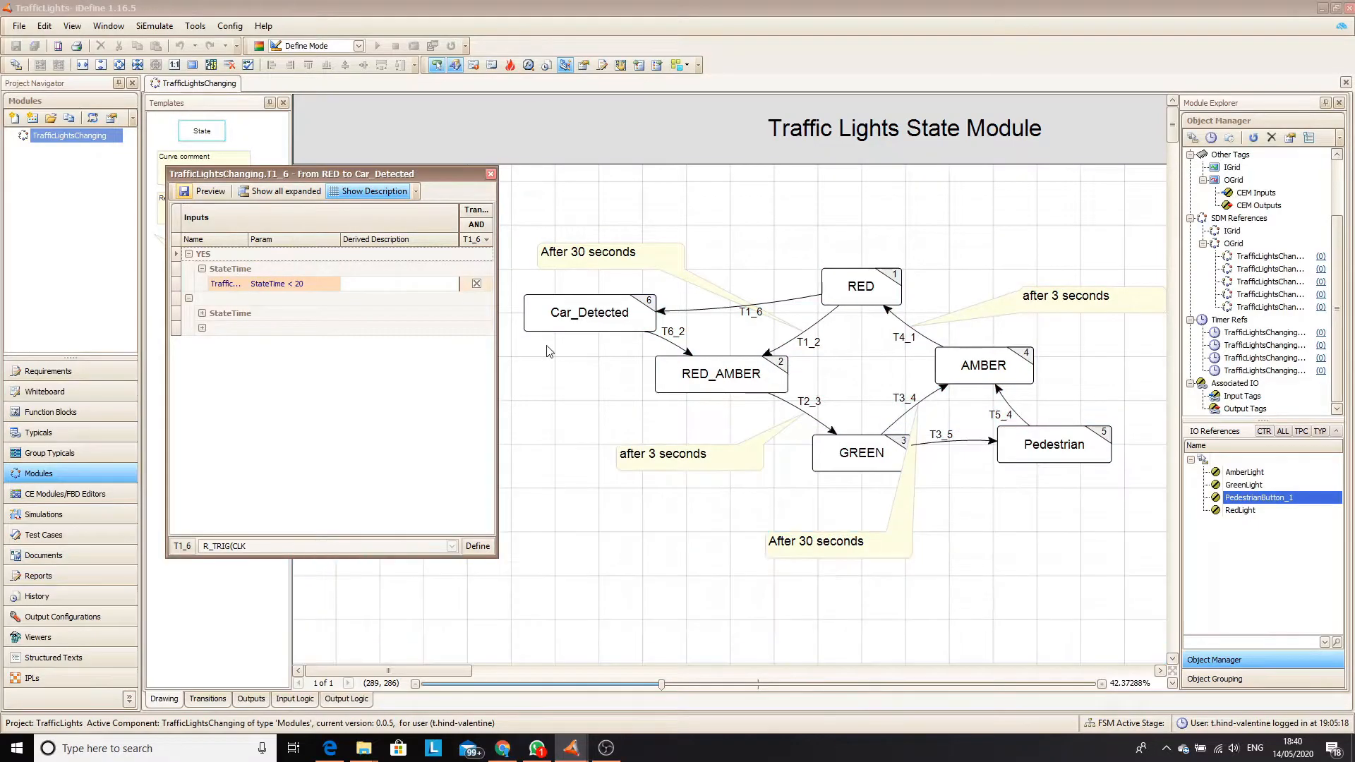
# Add the StateTime > 10 condition to the Car_Detected to RED_AMBER transition T6_2, save it and close the transition editor
pyautogui.click(669, 341)
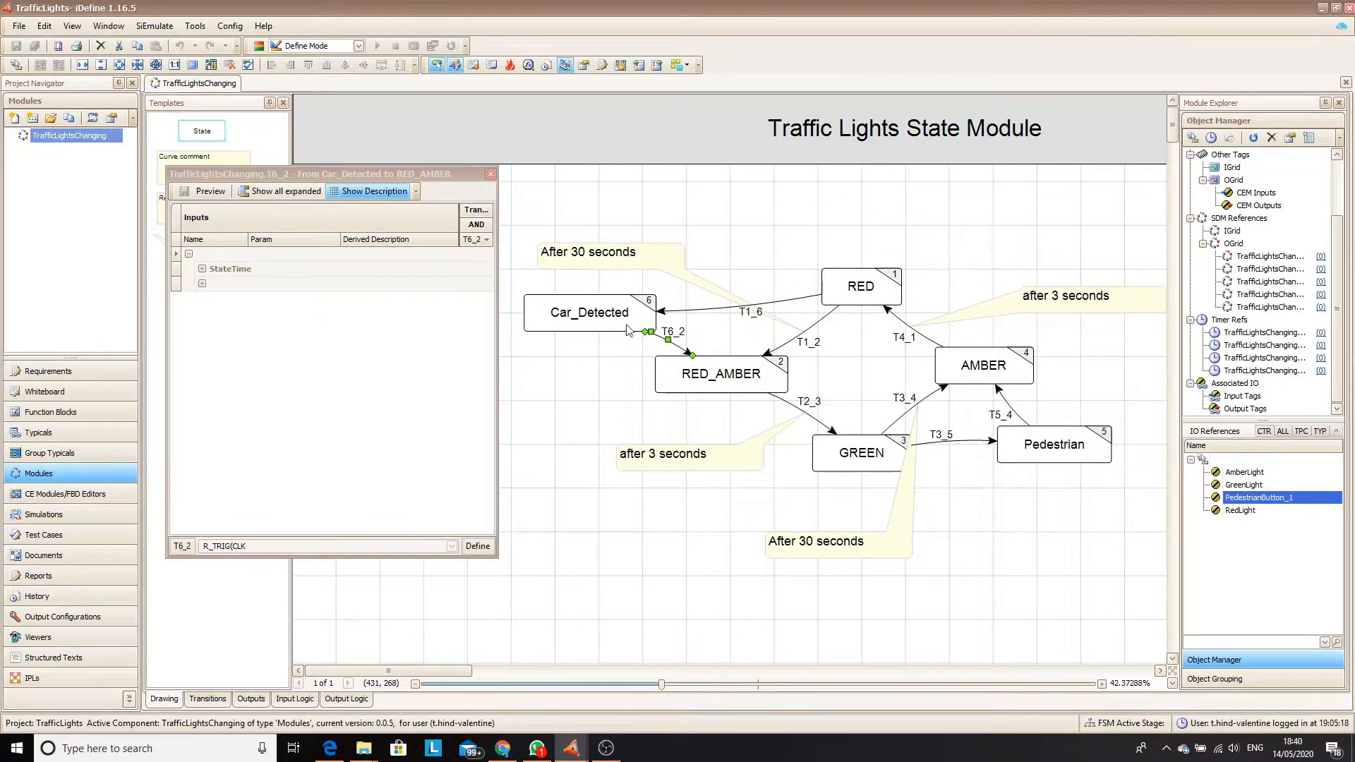
pyautogui.click(200, 268)
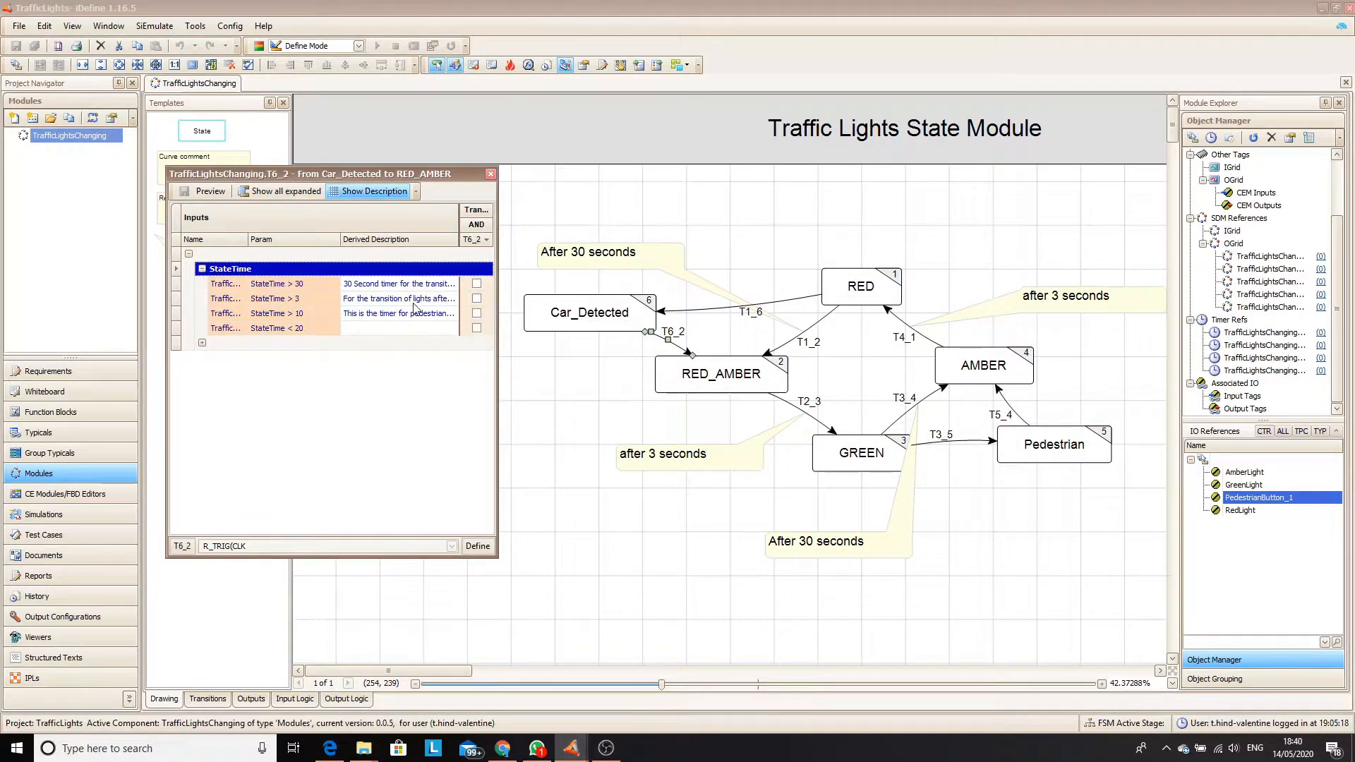
pyautogui.click(475, 315)
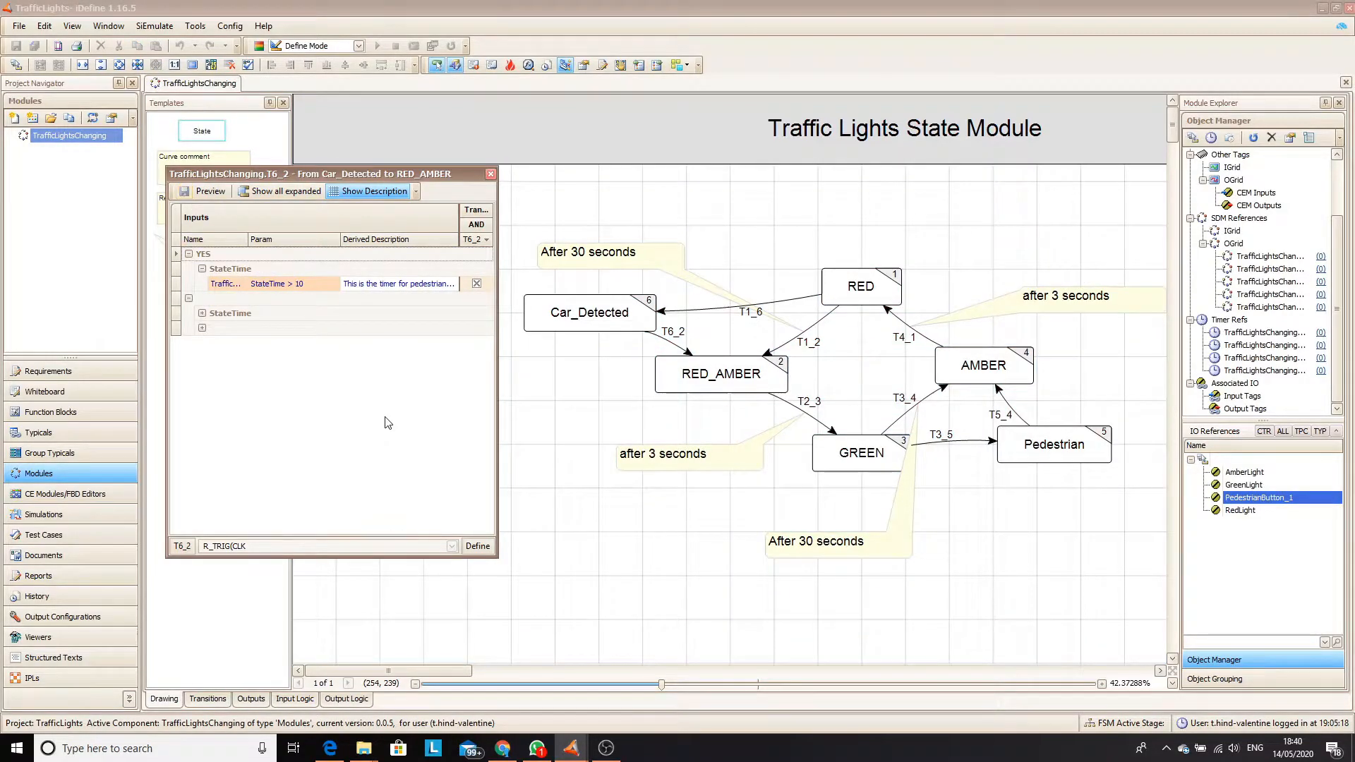
pyautogui.click(490, 174)
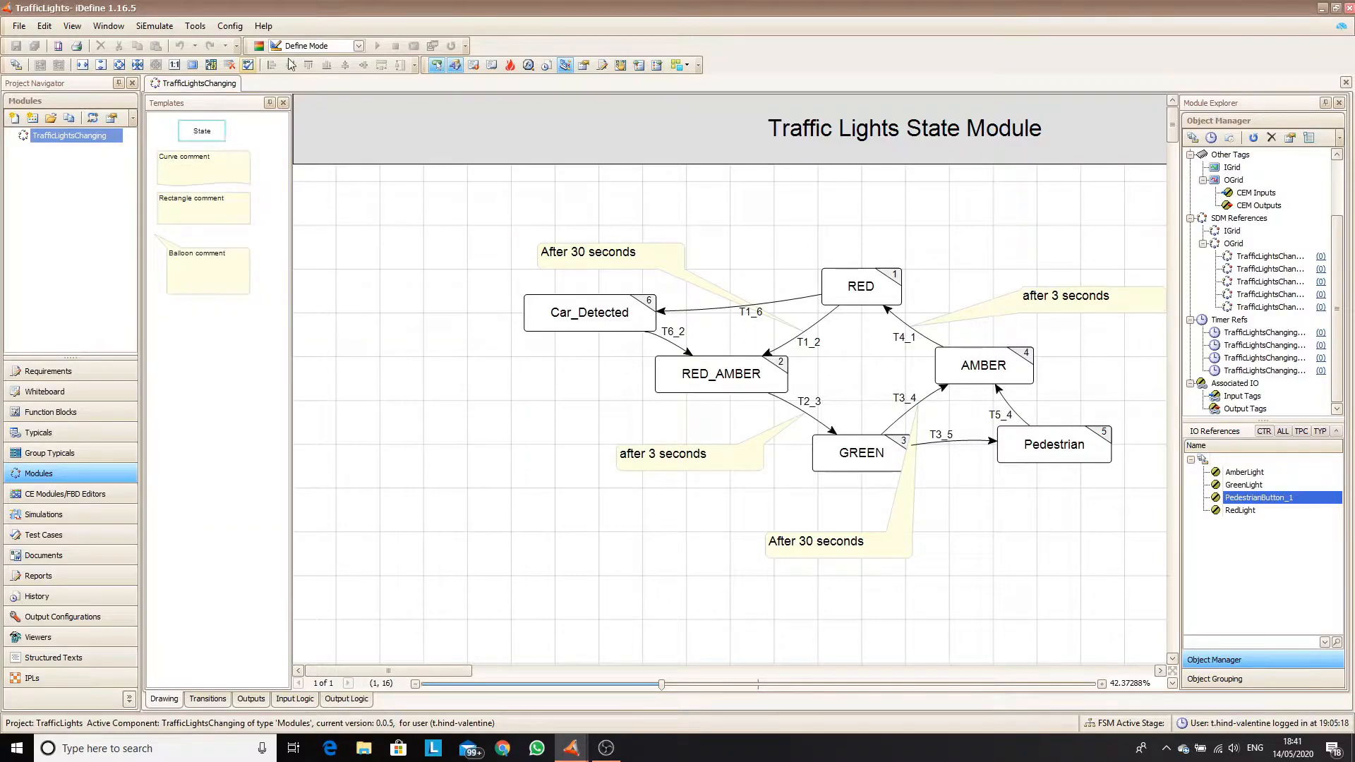
# Close the TrafficLightsChanging module and open the Client IO Editor
pyautogui.click(57, 515)
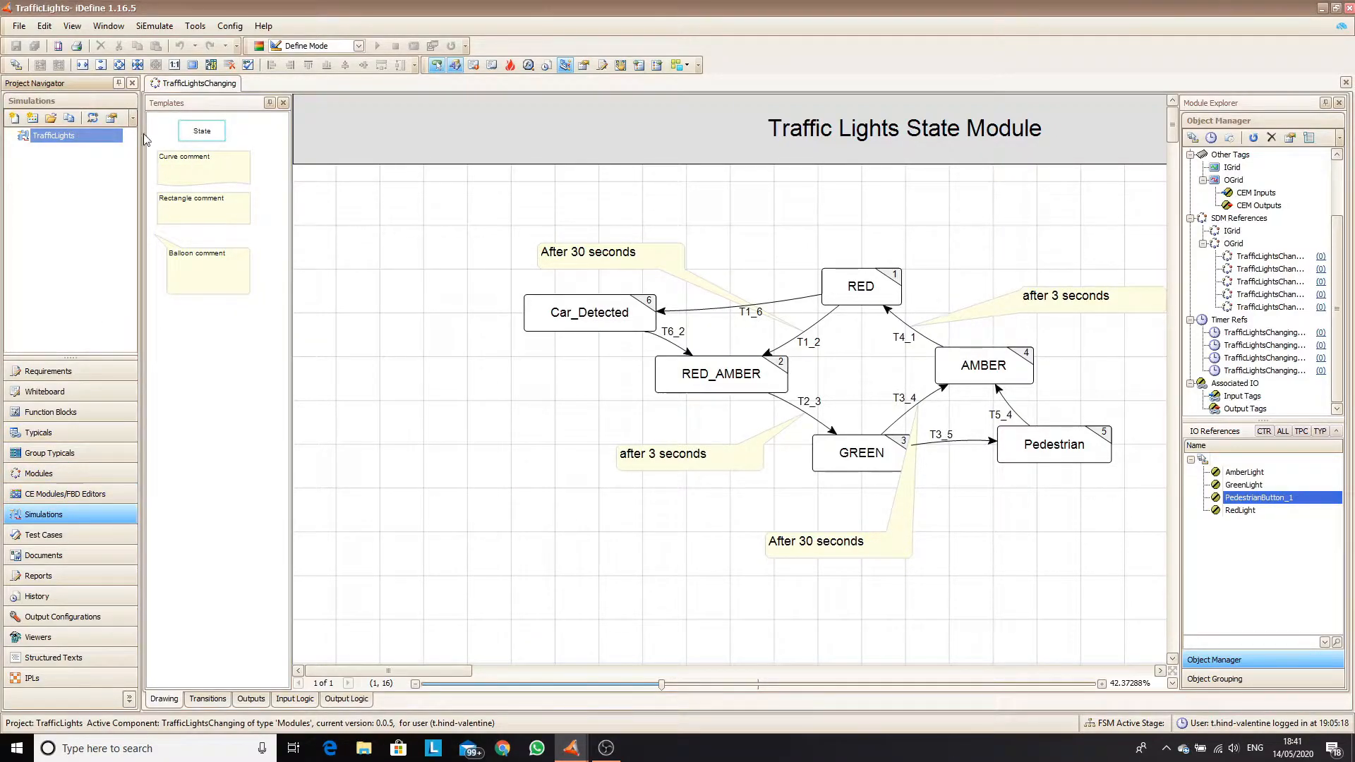
pyautogui.rightClick(180, 89)
pyautogui.click(213, 114)
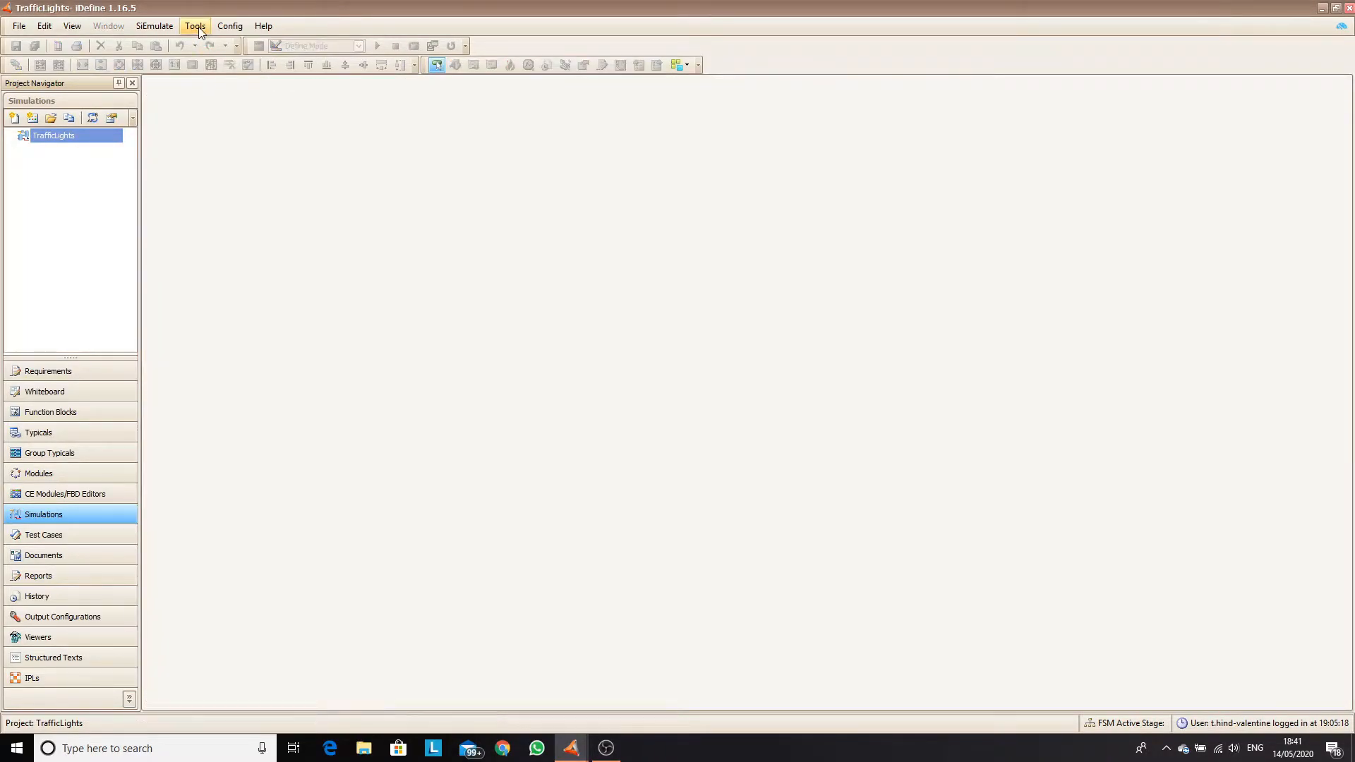
pyautogui.click(195, 26)
pyautogui.click(220, 62)
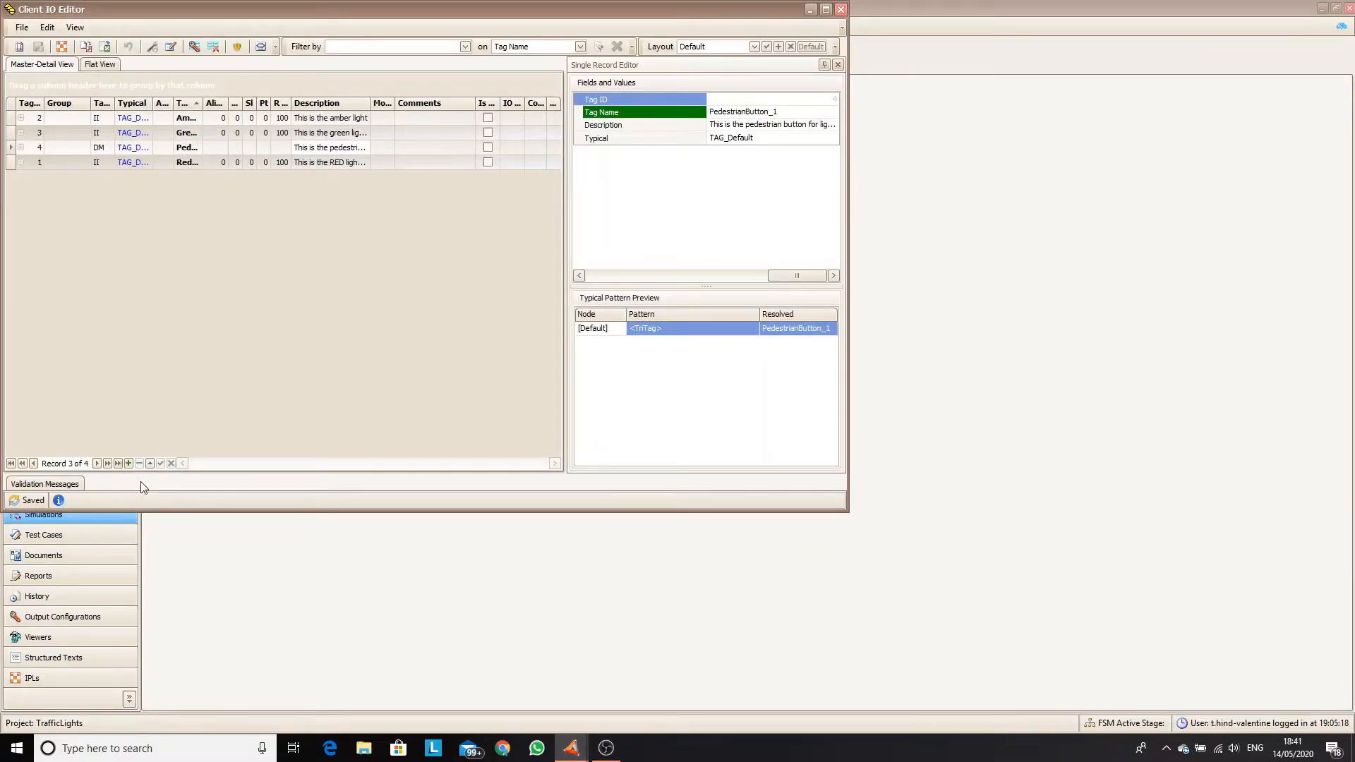
# Add a DM tag Car_Detected_1 with typical TAG_Default and the description "This is the tag which goes true when a car is detected"
pyautogui.click(128, 464)
pyautogui.click(145, 177)
pyautogui.click(205, 206)
pyautogui.click(201, 178)
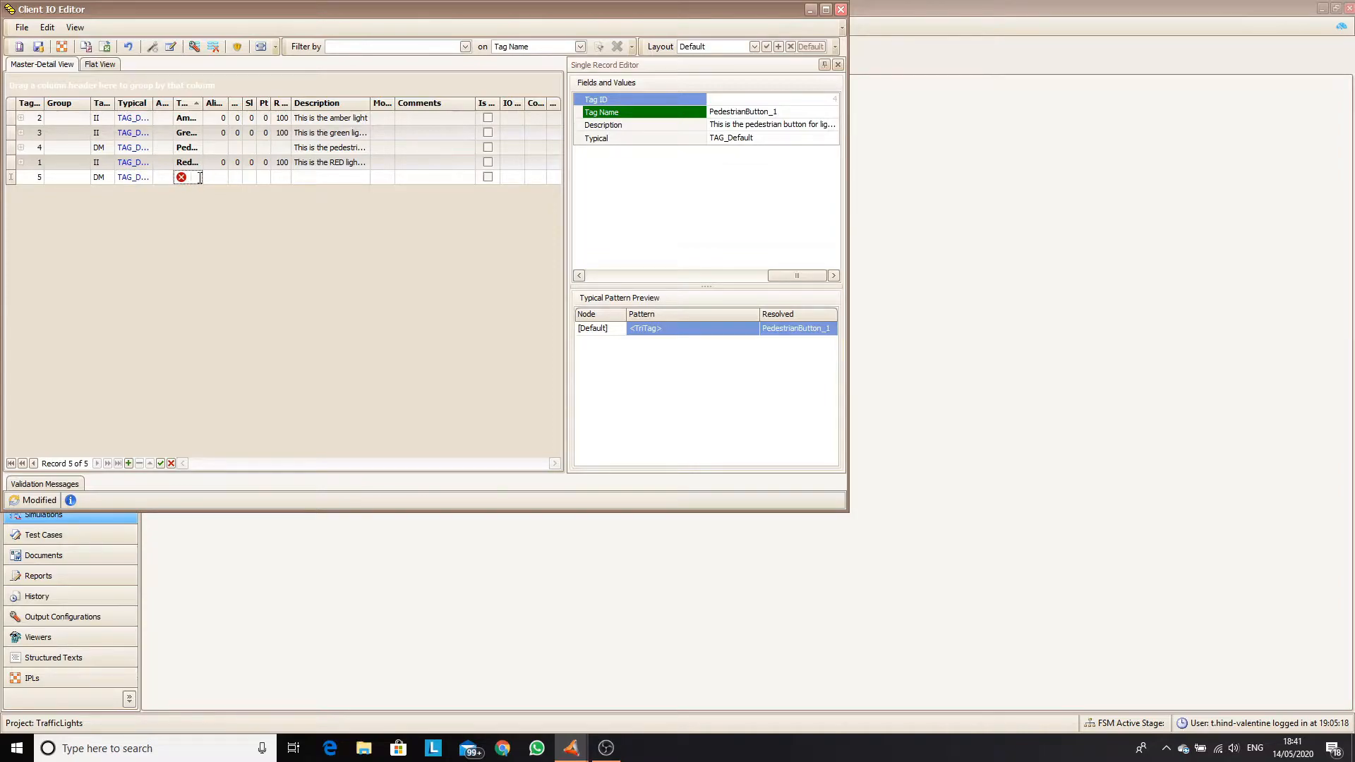
pyautogui.press('Tab')
pyautogui.write('T')
pyautogui.write('his is the tag which is true when a car is detec')
pyautogui.write('ted')
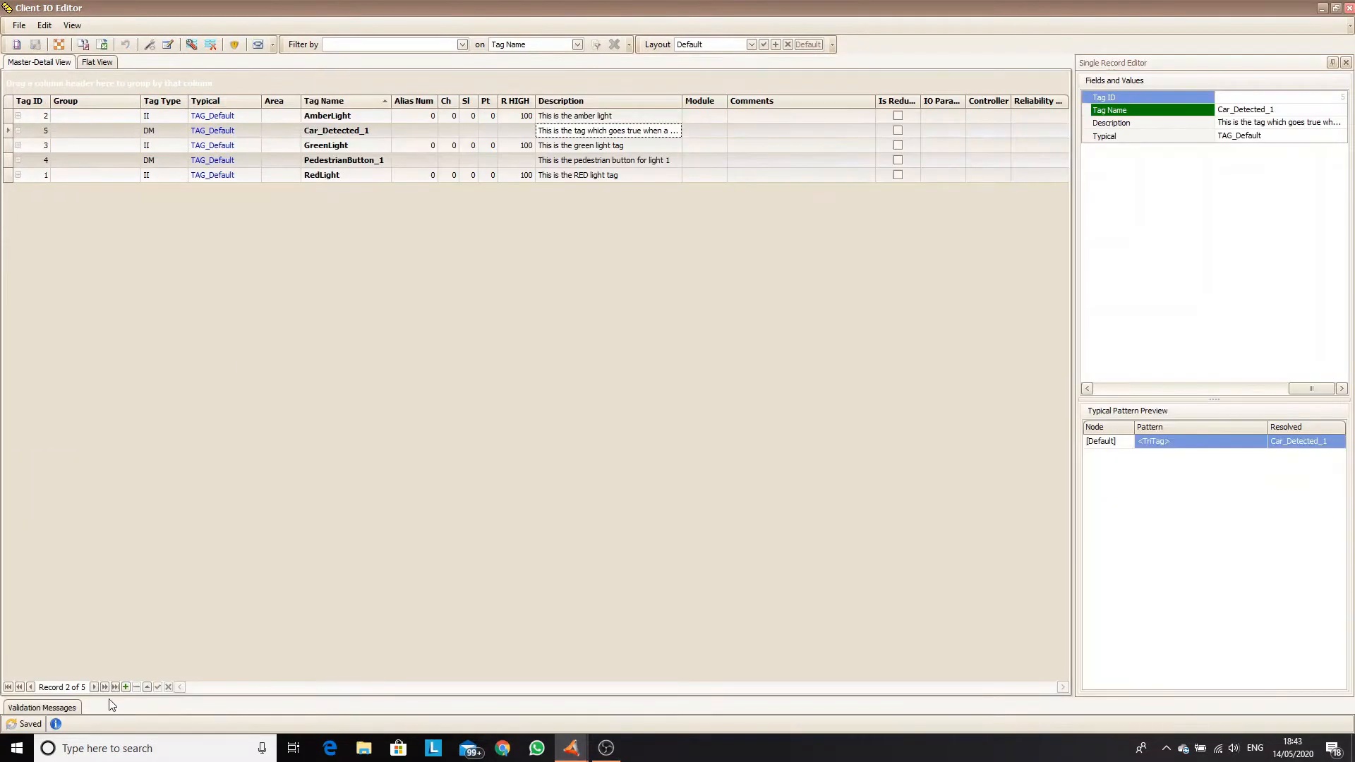
# Add a DM tag Car_Detected_trig, described as going true when the light enters the car detected state
pyautogui.click(303, 213)
pyautogui.click(344, 191)
pyautogui.write('Car_Detected')
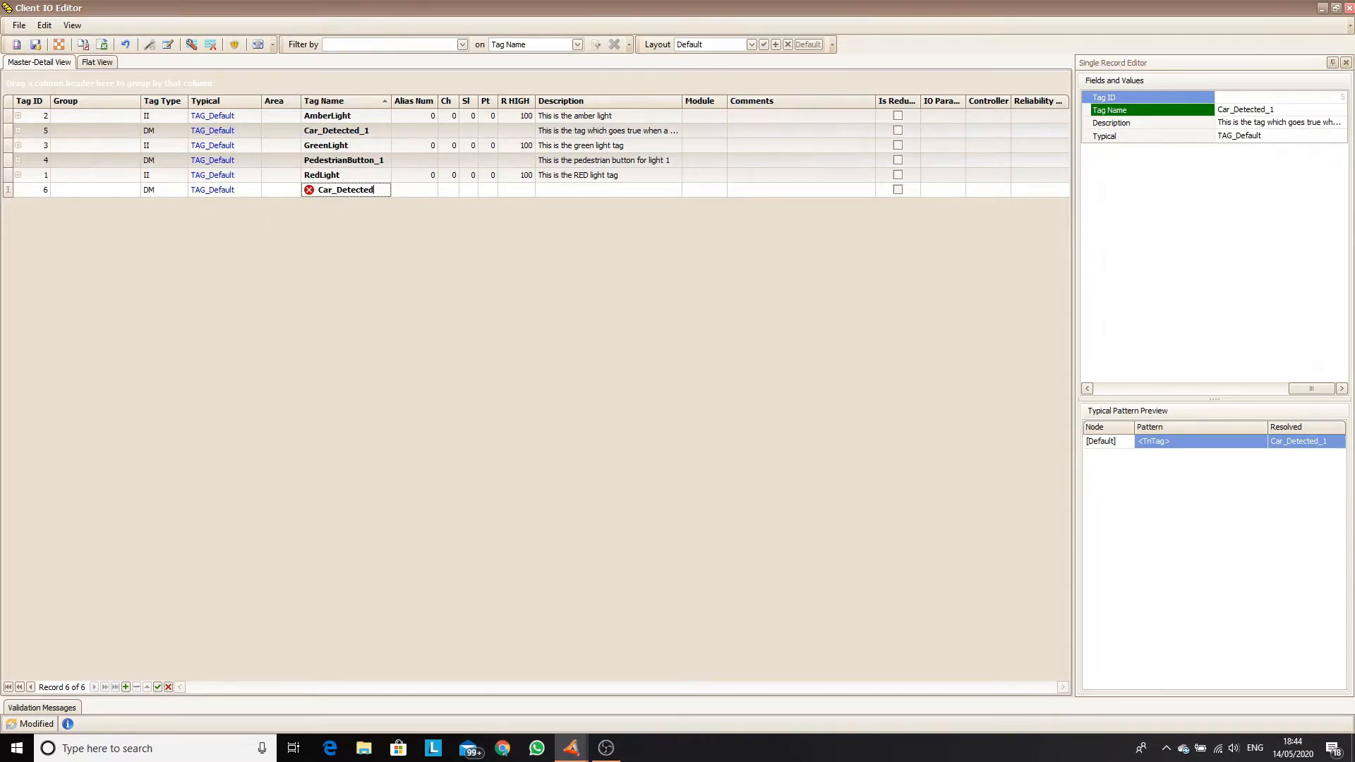
pyautogui.write('_tr')
pyautogui.click(555, 189)
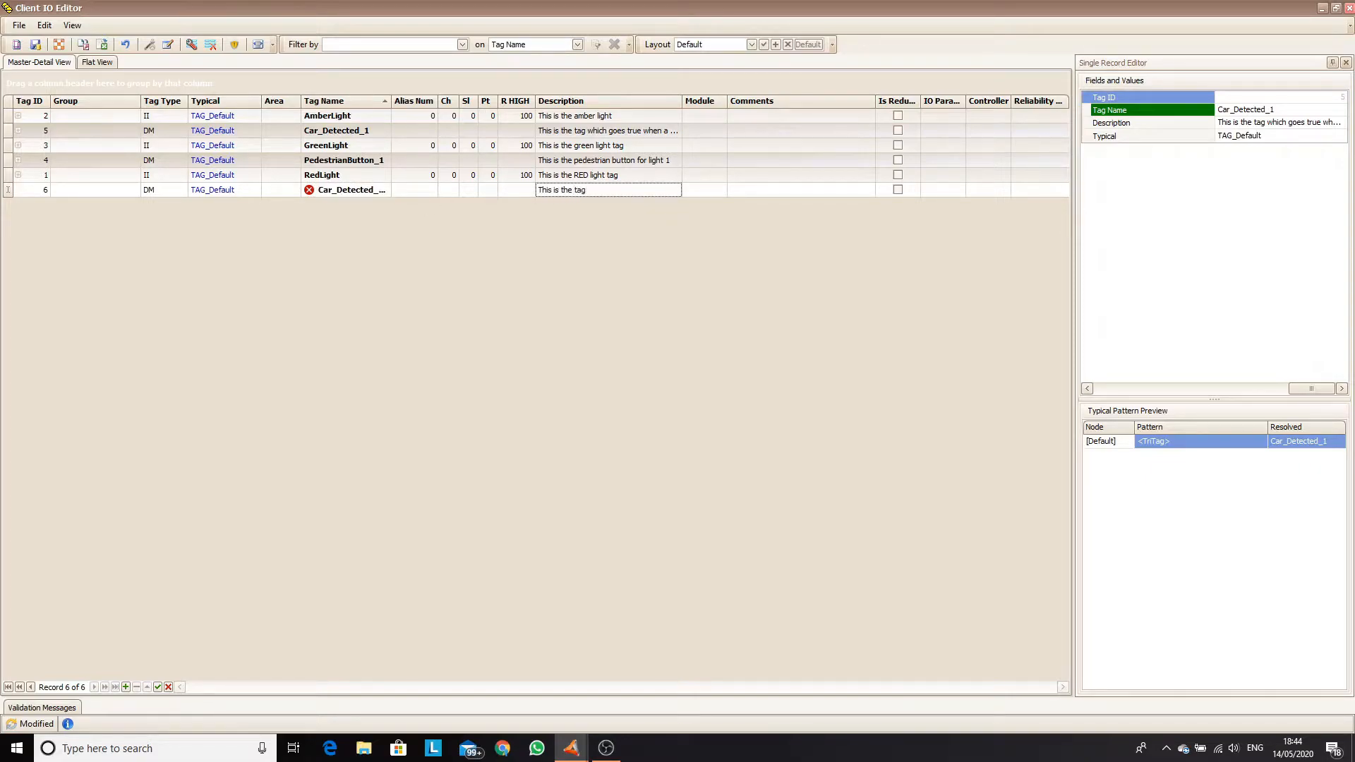
pyautogui.write('light enters the car detected state.')
# Add a DM tag Pedestrian_Present with typical TAG_Default, described as going true when the traffic light enters a pedestrian state
pyautogui.click(125, 687)
pyautogui.click(256, 205)
pyautogui.click(256, 205)
pyautogui.click(282, 234)
pyautogui.click(337, 205)
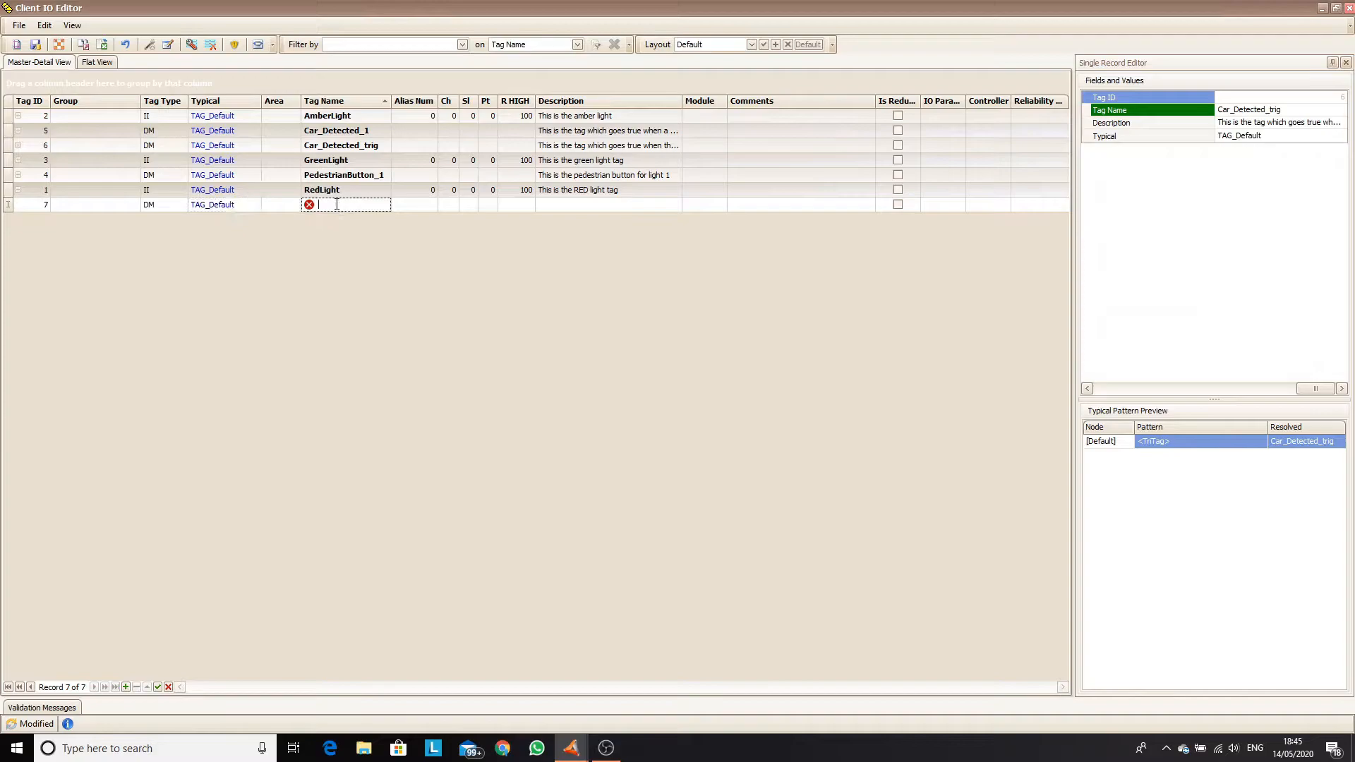
pyautogui.write('Pedestrian_Button')
pyautogui.click(594, 204)
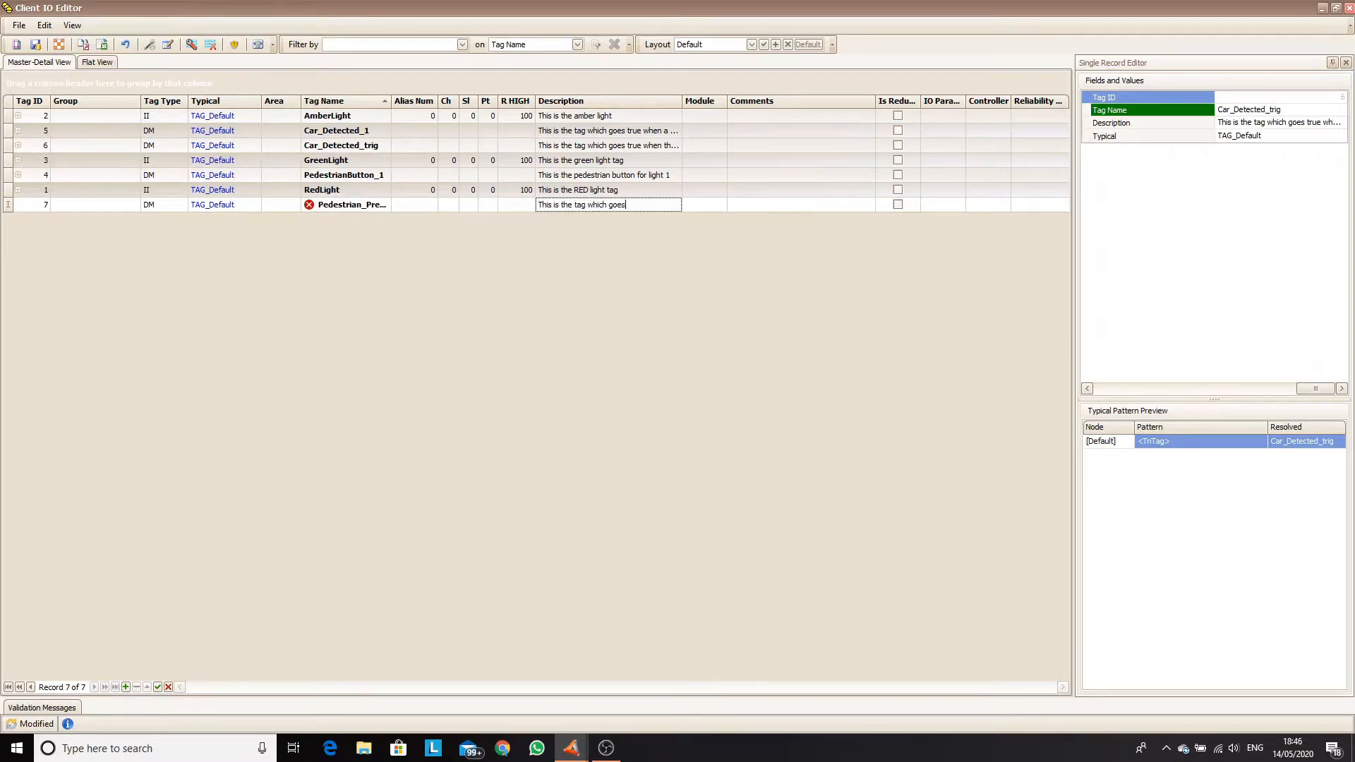
pyautogui.write('a pedestrian ha')
pyautogui.press('BackSpace')
pyautogui.press('BackSpace')
pyautogui.press('BackSpace')
pyautogui.press('BackSpace')
pyautogui.press('BackSpace')
pyautogui.press('BackSpace')
pyautogui.press('BackSpace')
pyautogui.press('BackSpace')
pyautogui.press('BackSpace')
pyautogui.press('BackSpace')
pyautogui.press('BackSpace')
pyautogui.press('BackSpace')
pyautogui.press('BackSpace')
pyautogui.write('the traffic light enters a pedestrian state')
# Try to save the new tags, then close the document open in iDefine and return to the Client IO Editor
pyautogui.click(36, 45)
pyautogui.click(813, 491)
pyautogui.click(570, 748)
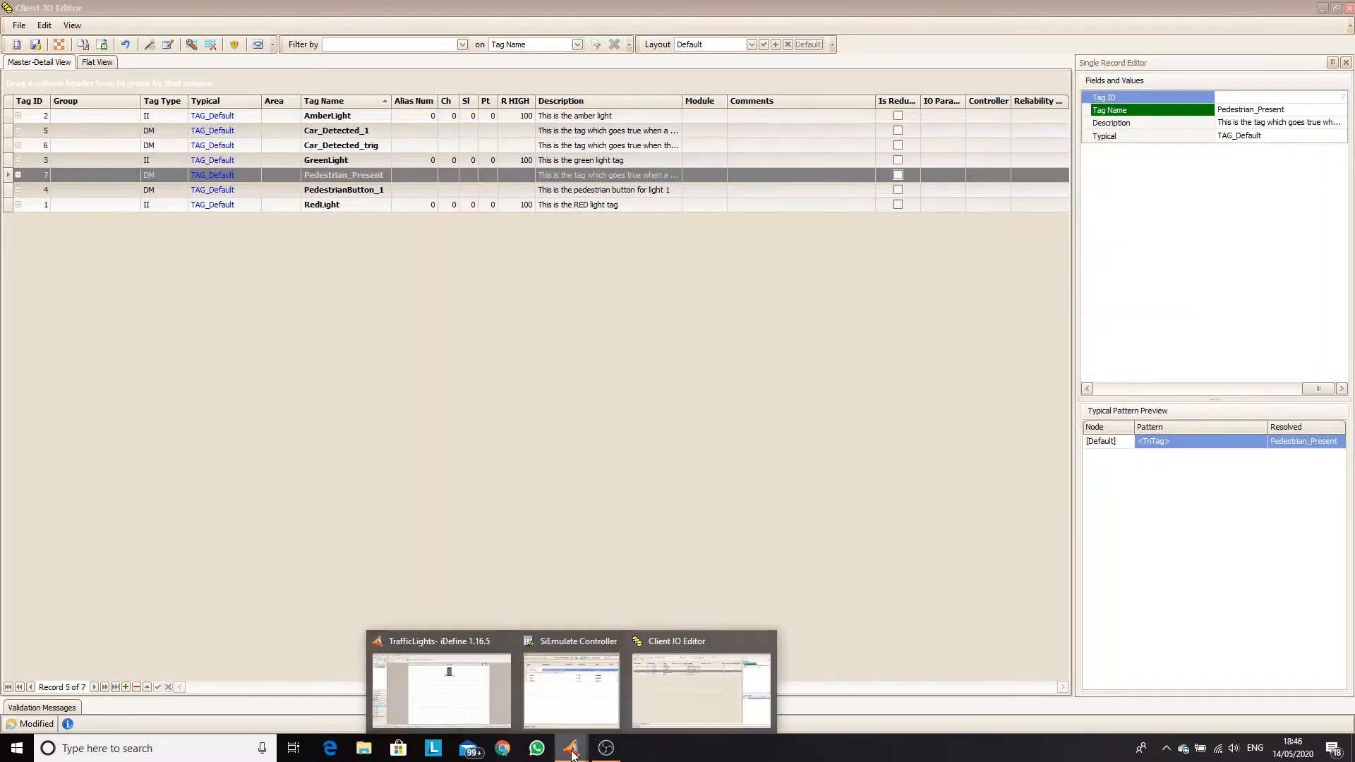
pyautogui.click(445, 689)
pyautogui.rightClick(188, 84)
pyautogui.click(229, 113)
pyautogui.click(571, 748)
pyautogui.click(696, 690)
# Append _1 to the AmberLight, Car_Detected_trig, GreenLight, Pedestrian_Present and RedLight tag names and save the tags
pyautogui.click(381, 145)
pyautogui.click(365, 116)
pyautogui.click(366, 160)
pyautogui.write('_1')
pyautogui.click(384, 175)
pyautogui.write('_1')
pyautogui.click(367, 204)
pyautogui.write('_2')
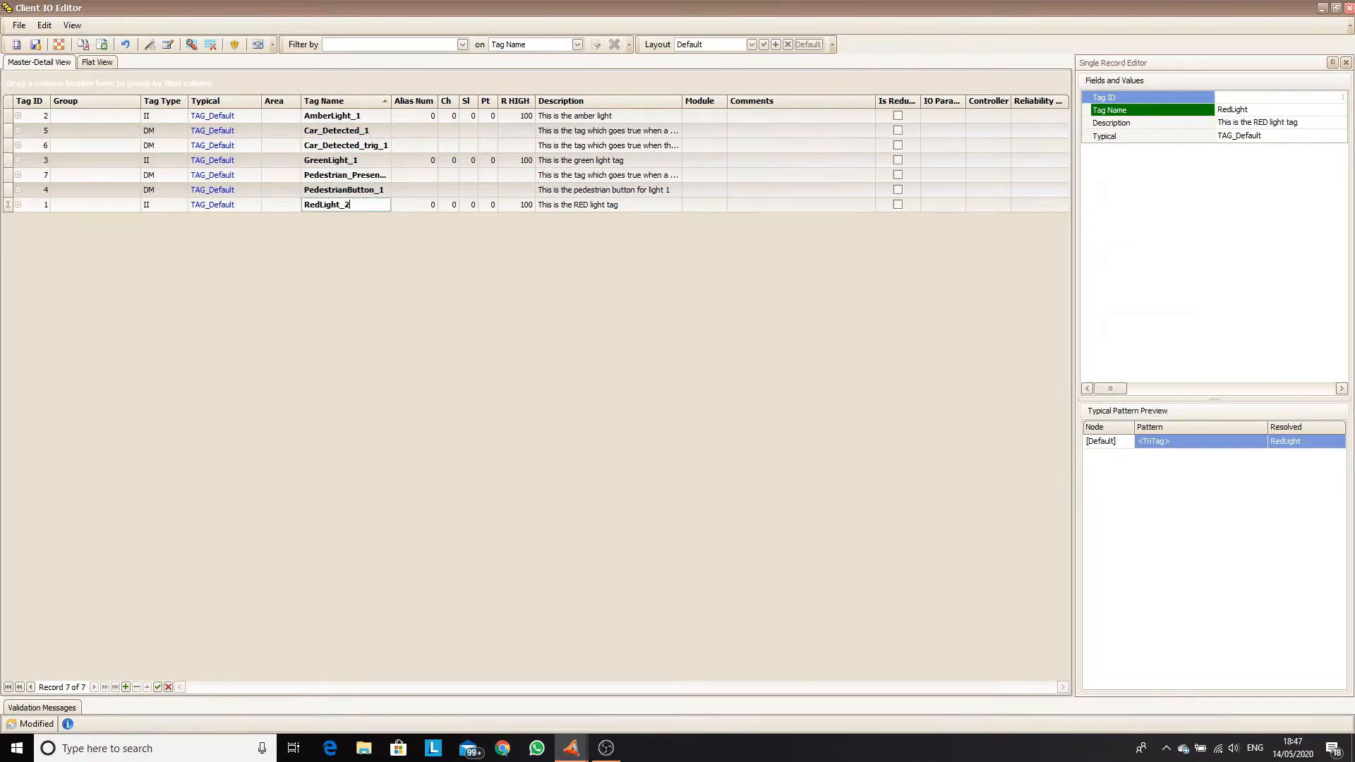
pyautogui.click(381, 174)
pyautogui.click(412, 176)
pyautogui.click(37, 46)
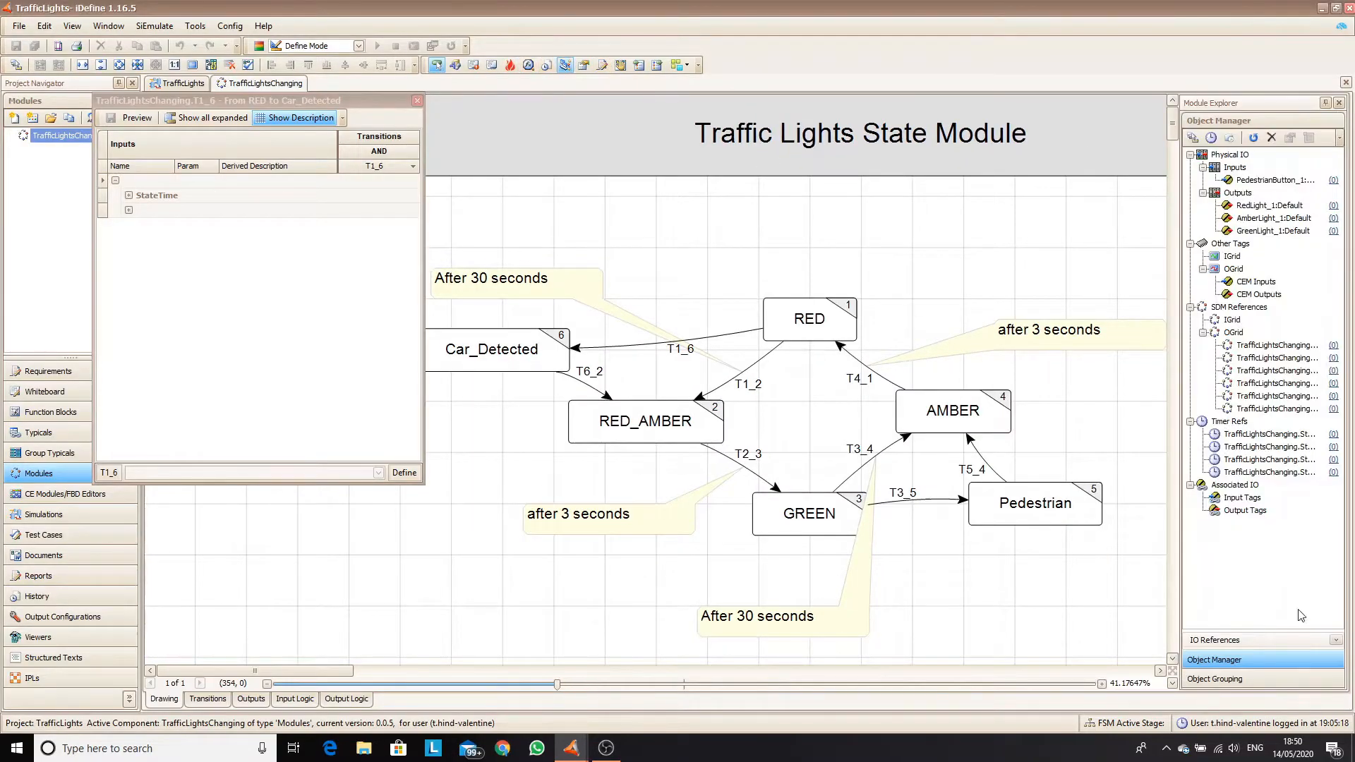
# Add Car_Detected_1 and Car_Detected_trig_1 to the module's physical inputs with the Default parameter
pyautogui.click(1337, 642)
pyautogui.moveTo(1266, 488); pyautogui.dragTo(1250, 178)
pyautogui.click(1087, 204)
pyautogui.moveTo(1262, 499); pyautogui.dragTo(1238, 176)
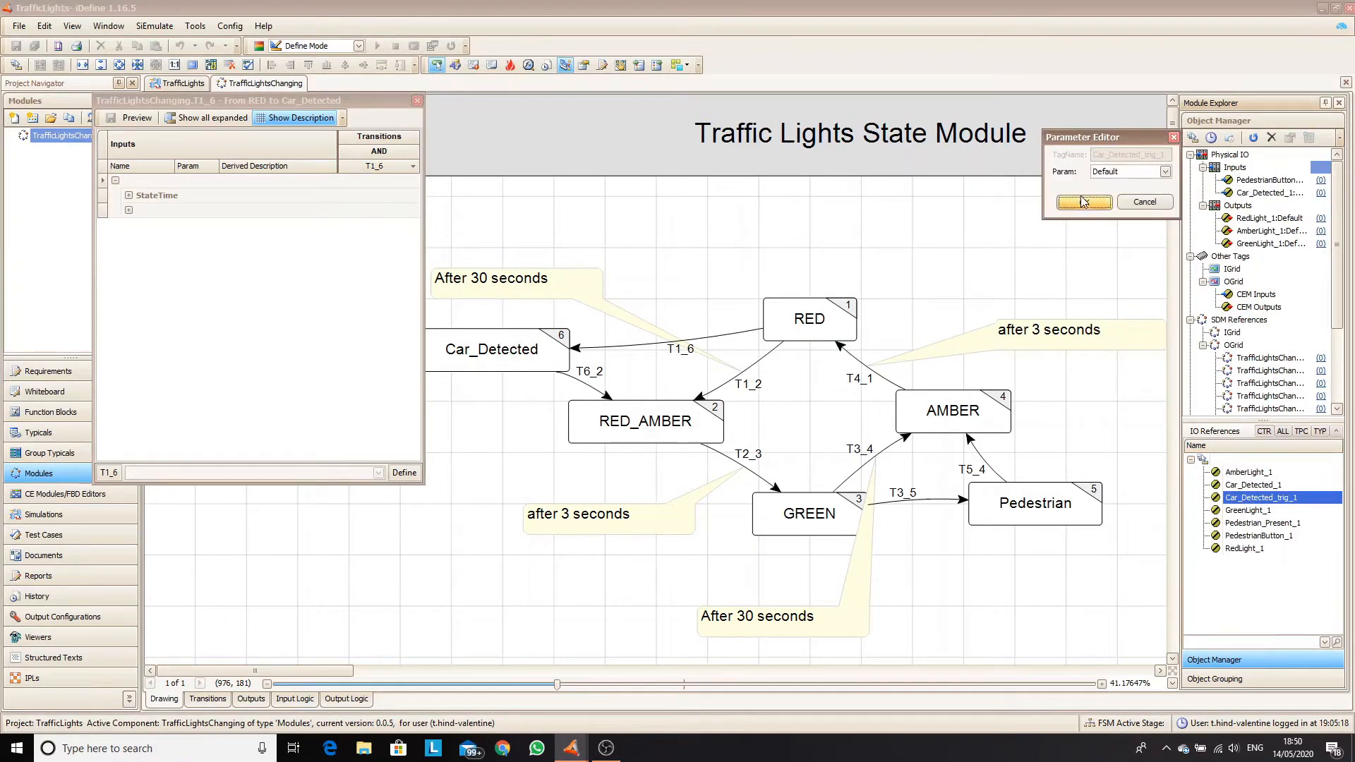
pyautogui.click(1083, 202)
# Remove Car_Detected_1 from the physical inputs and add it to the physical outputs with the Default parameter
pyautogui.rightClick(1239, 194)
pyautogui.click(1272, 221)
pyautogui.moveTo(1249, 484); pyautogui.dragTo(1263, 244)
pyautogui.click(1084, 202)
# Add Pedestrian_Present_1 to the physical outputs with the Default parameter and try to add PedestrianButton_1 to the inputs
pyautogui.moveTo(1250, 526); pyautogui.dragTo(1247, 246)
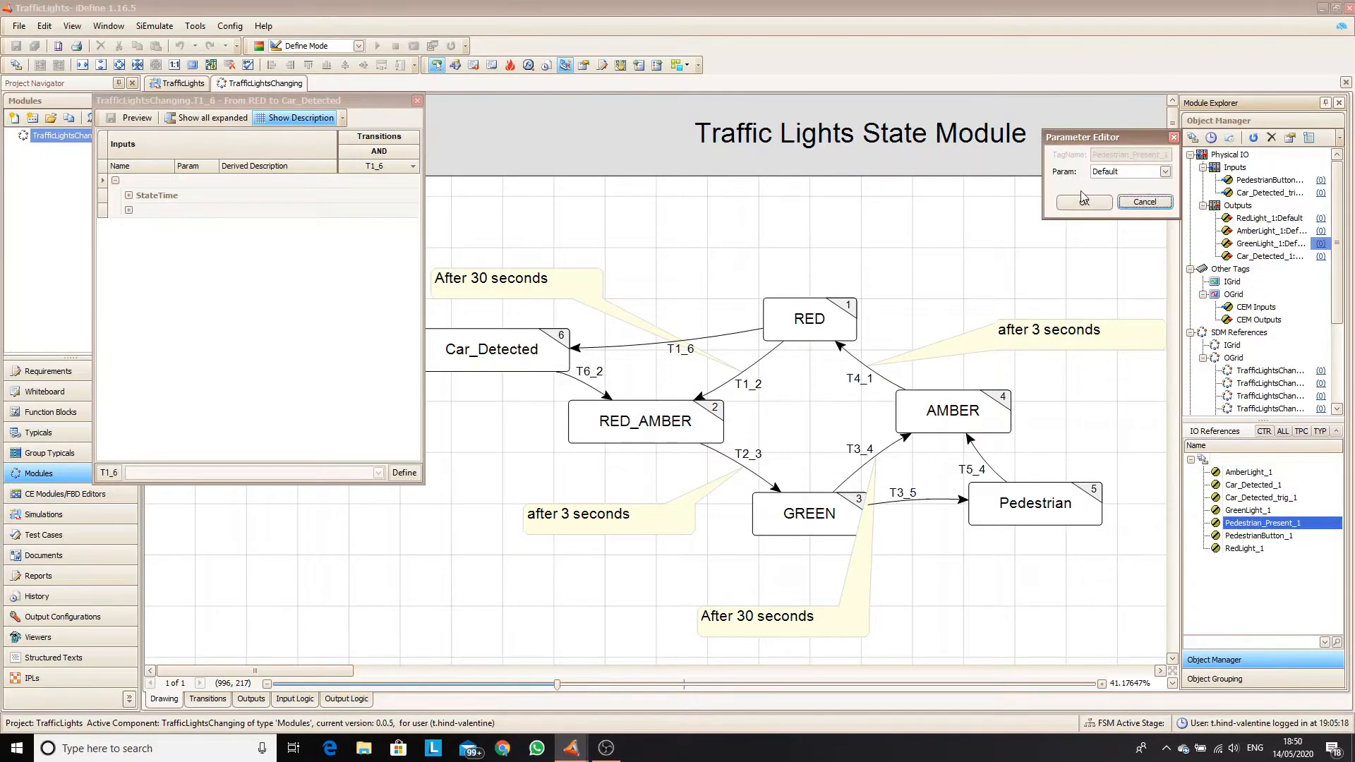
pyautogui.click(1084, 202)
pyautogui.moveTo(1258, 536); pyautogui.dragTo(1245, 184)
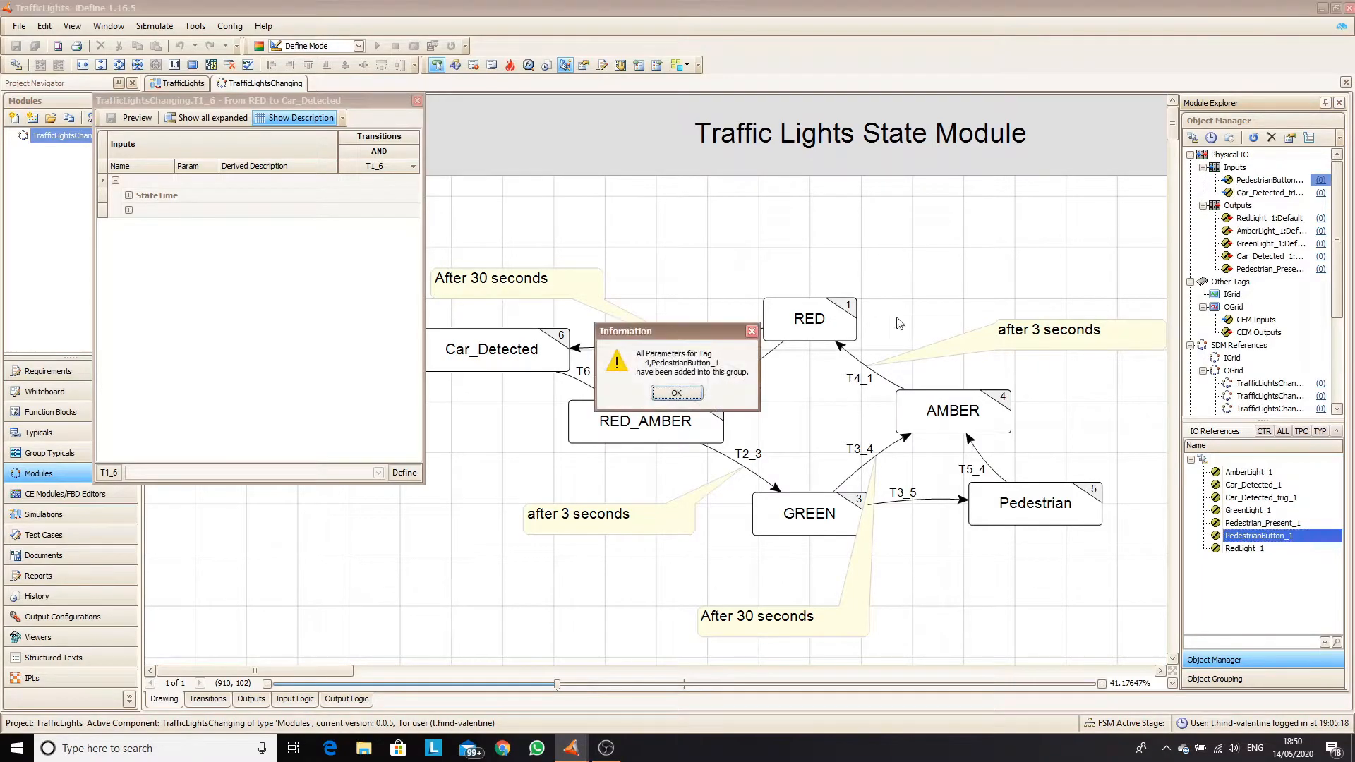
pyautogui.click(676, 393)
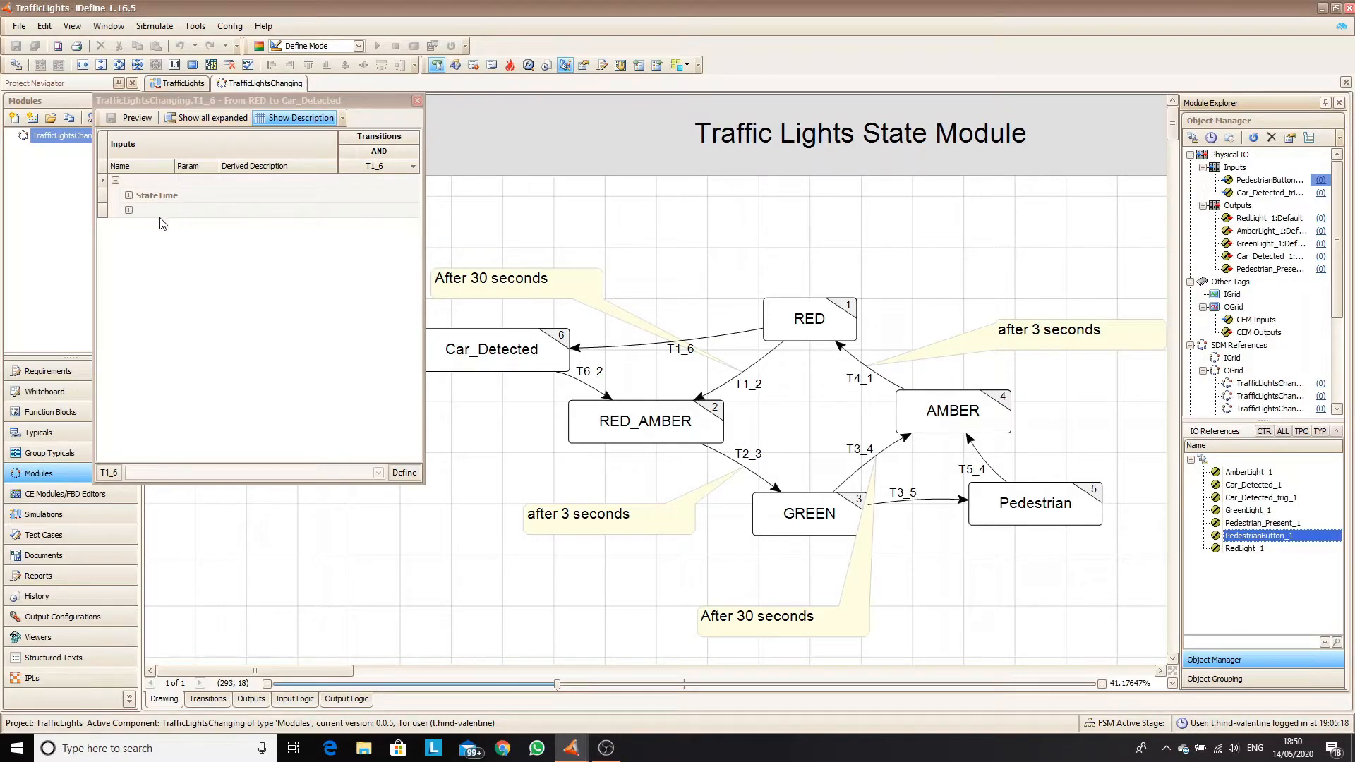
# Add the Car_Detected_trig_1 input to the RED to Car_Detected transition T1_6 as an R_TRIG condition
pyautogui.click(129, 211)
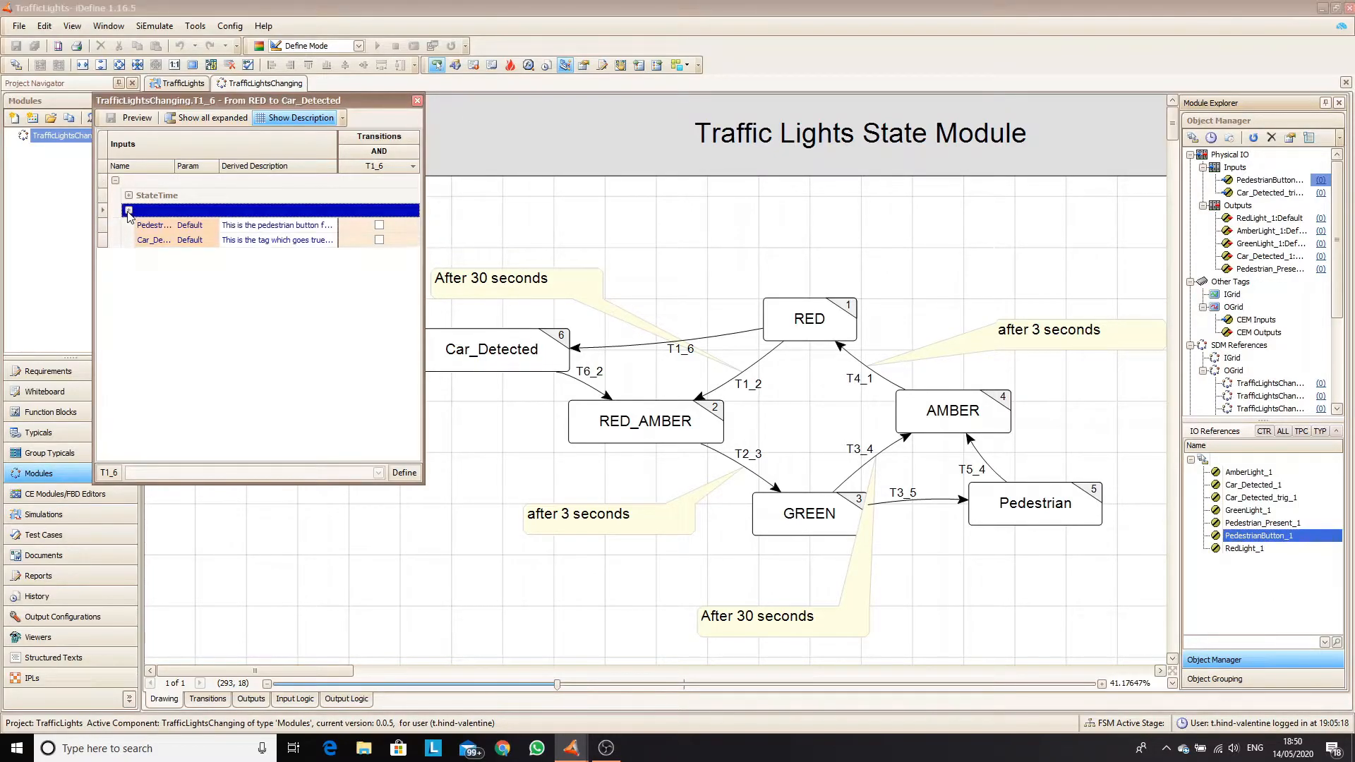
pyautogui.click(686, 349)
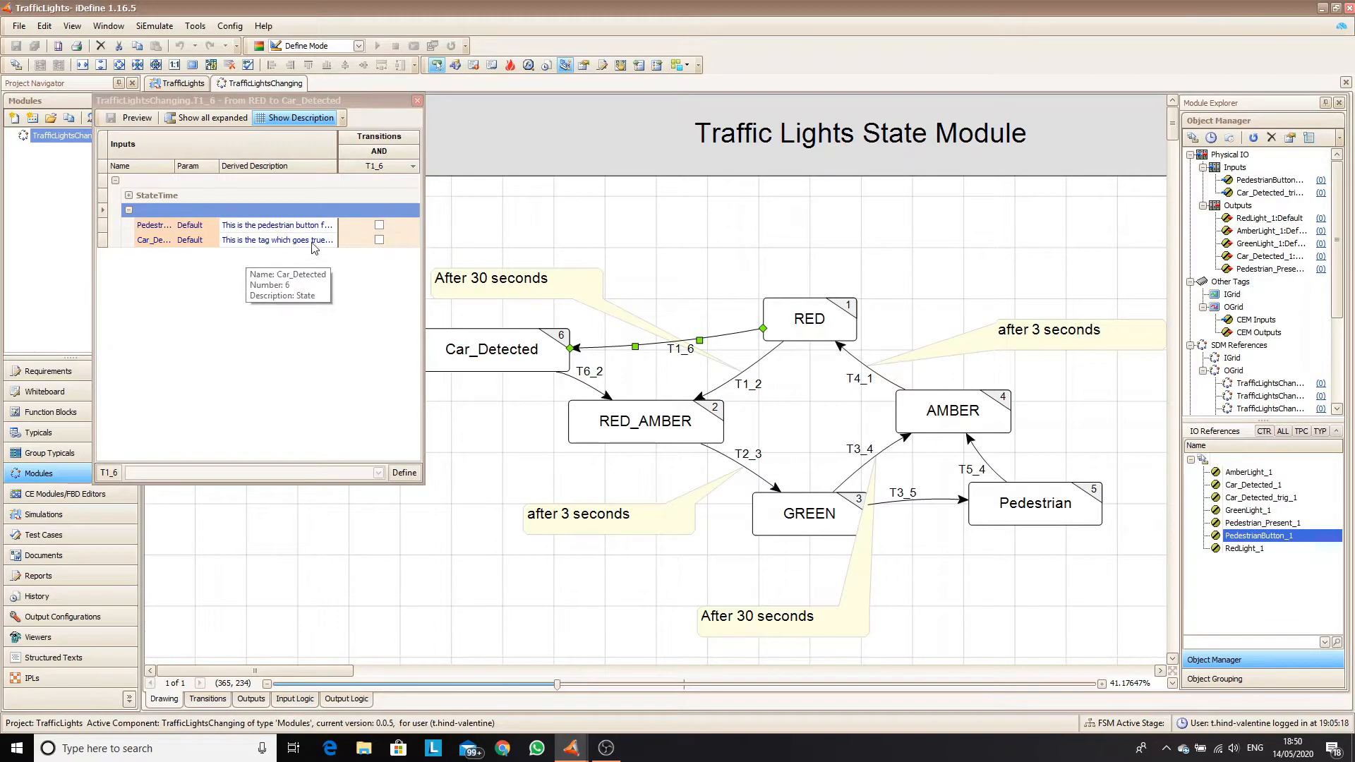
pyautogui.click(380, 241)
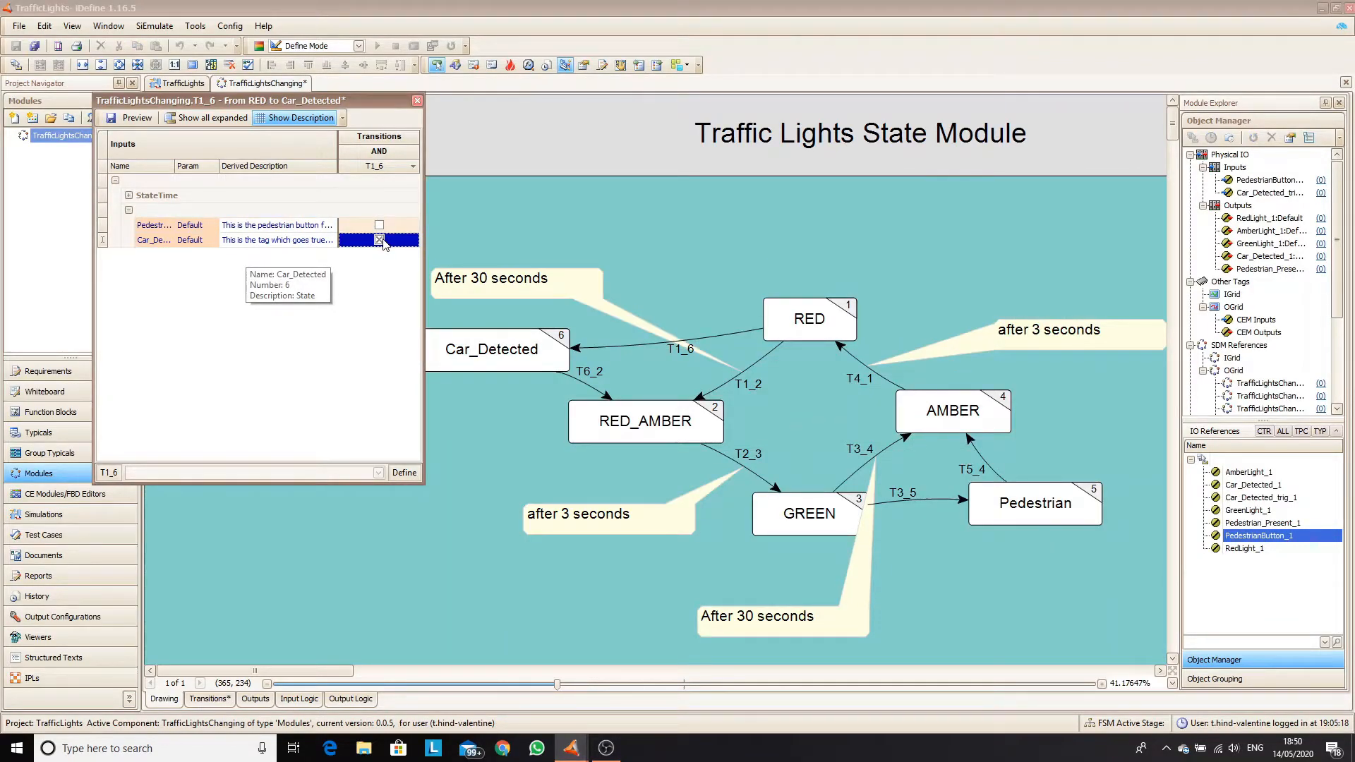
pyautogui.rightClick(380, 241)
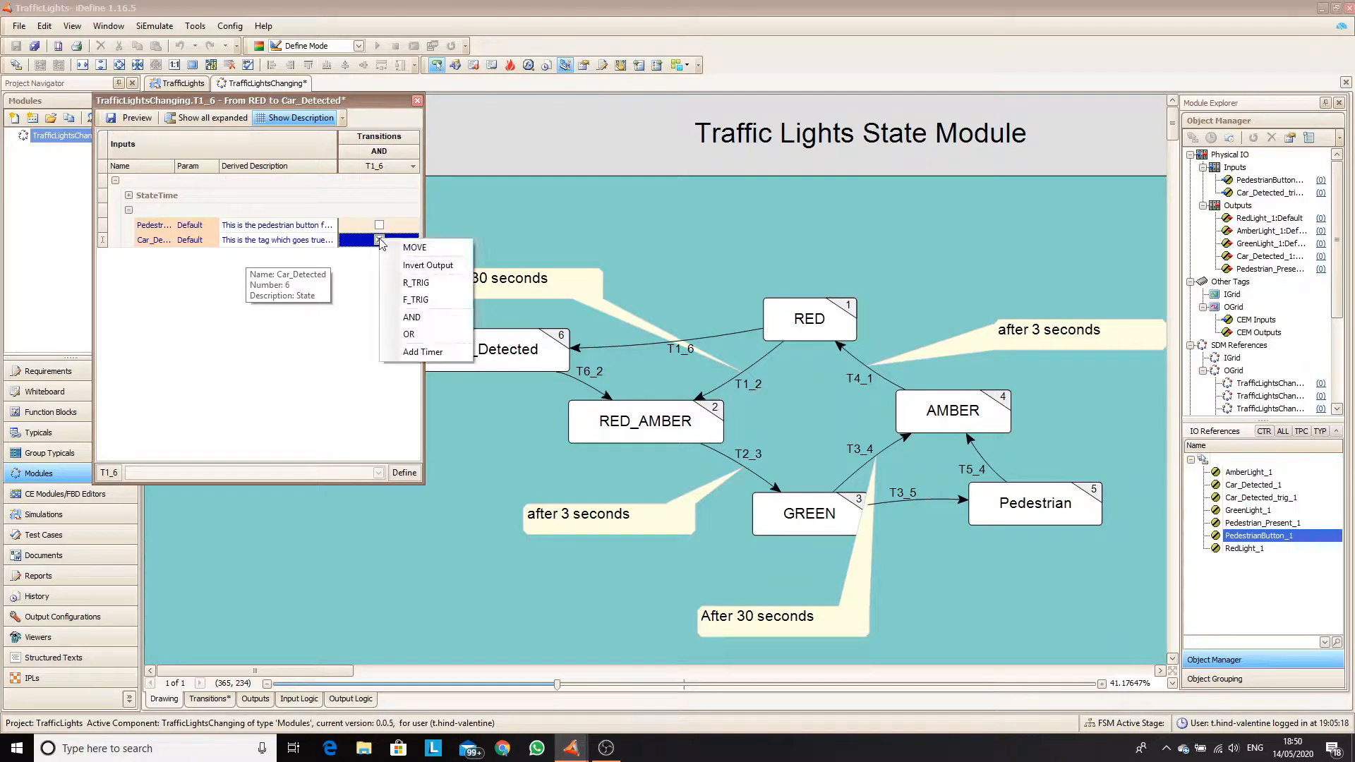
pyautogui.click(413, 288)
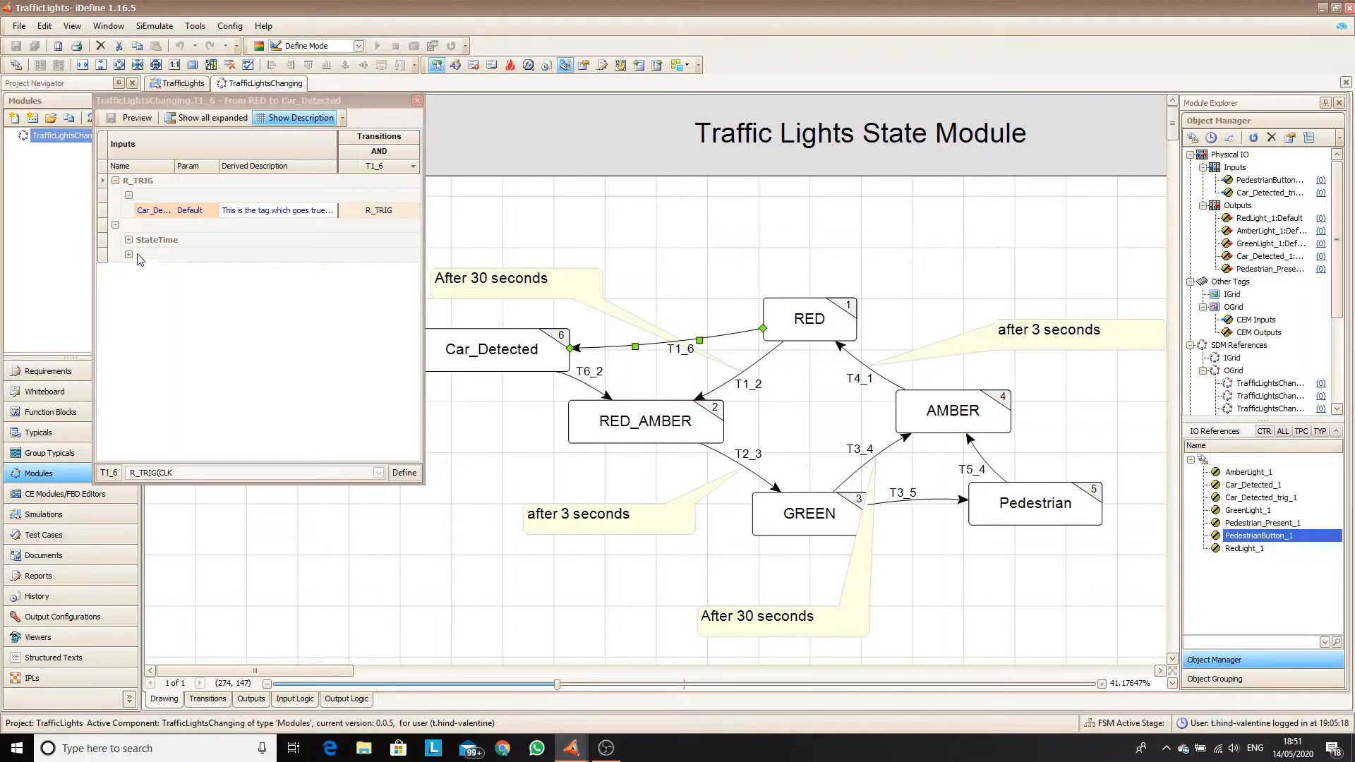
# Widen the Param column, add the StateTime < 20 condition to transition T1_6 and save it
pyautogui.click(128, 241)
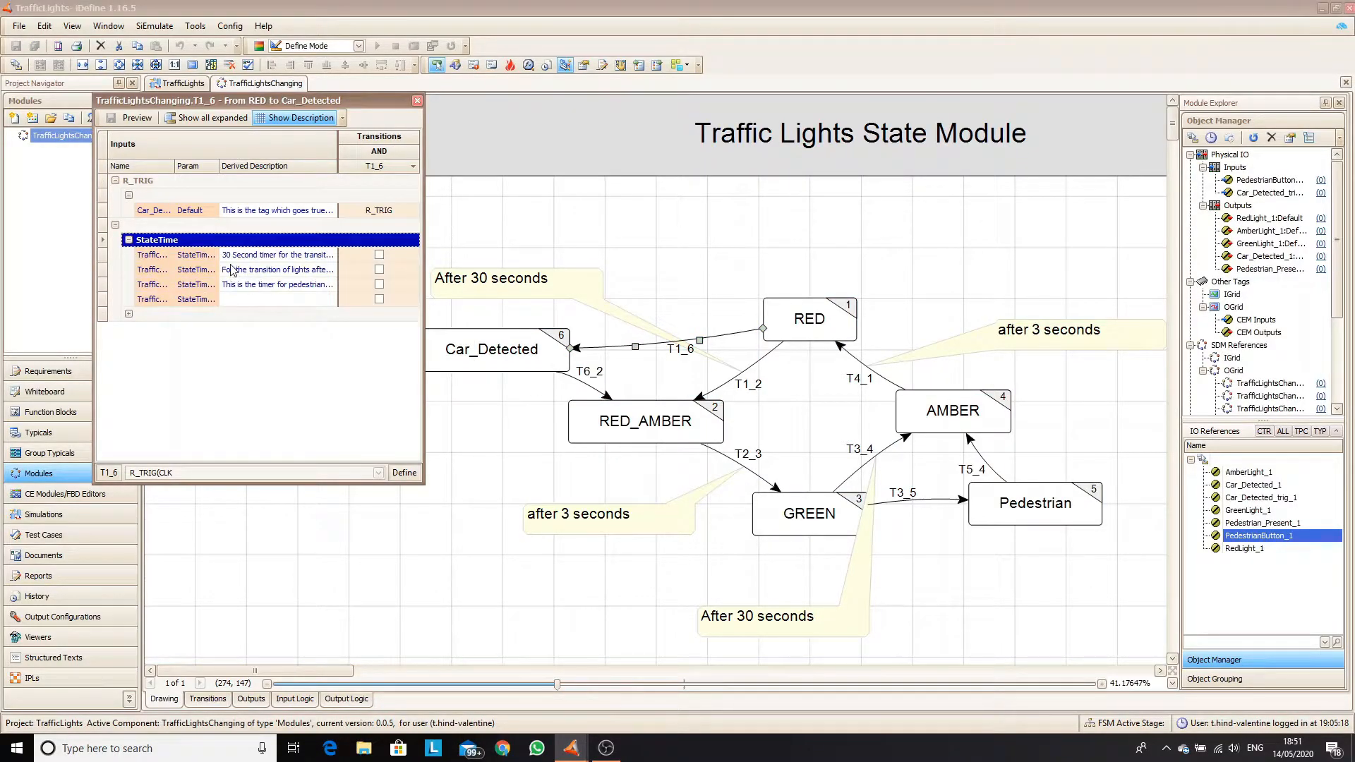
pyautogui.moveTo(218, 167); pyautogui.dragTo(252, 168)
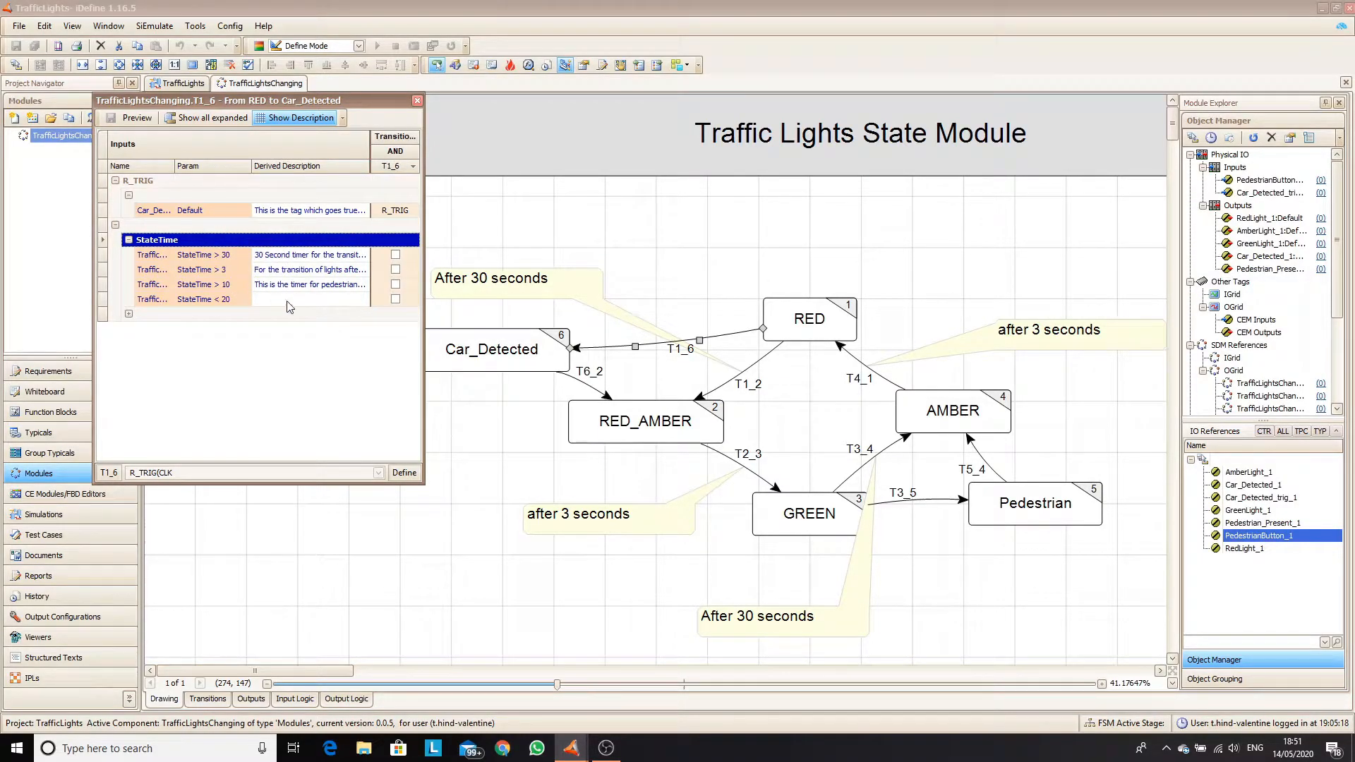
pyautogui.click(396, 300)
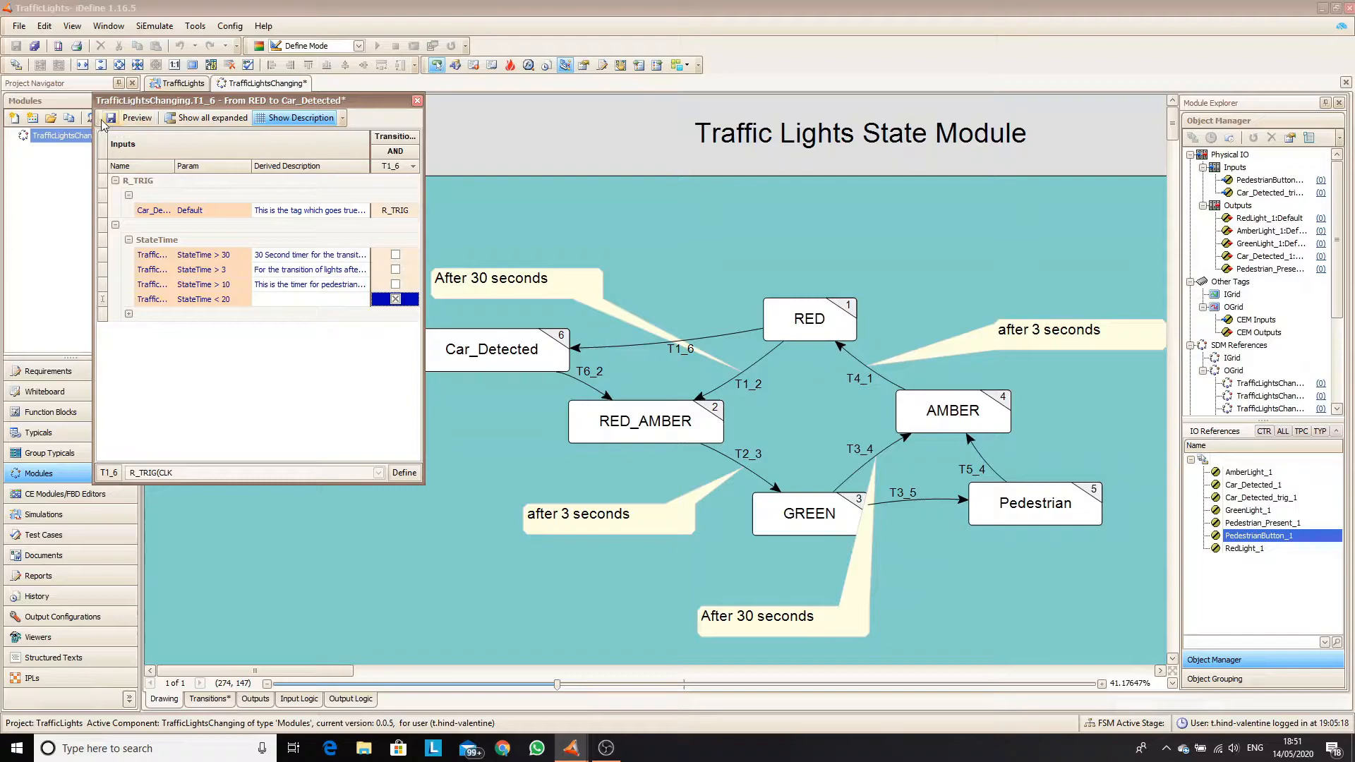
pyautogui.click(109, 119)
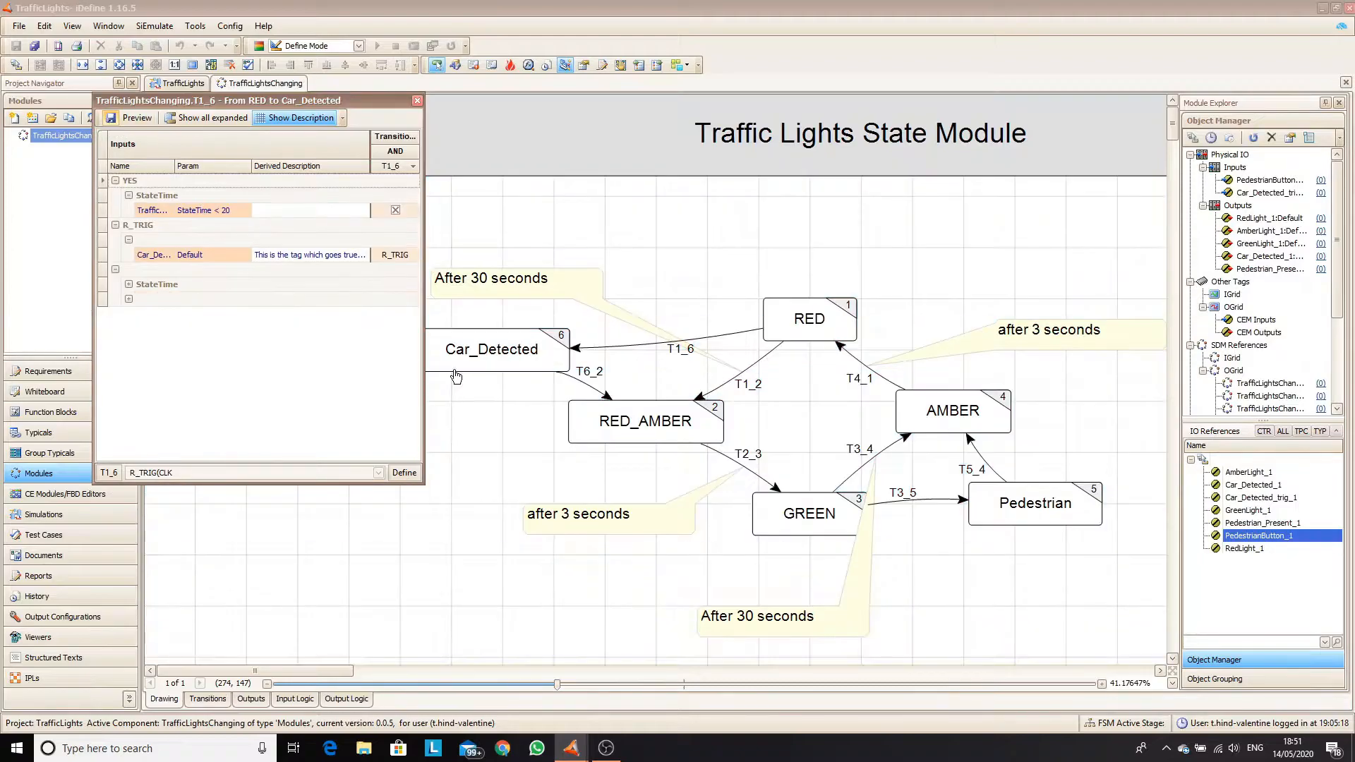
# Examine the timer conditions on the Car_Detected to RED_AMBER transition T6_2 and the RED to RED_AMBER transition T1_2
pyautogui.click(589, 377)
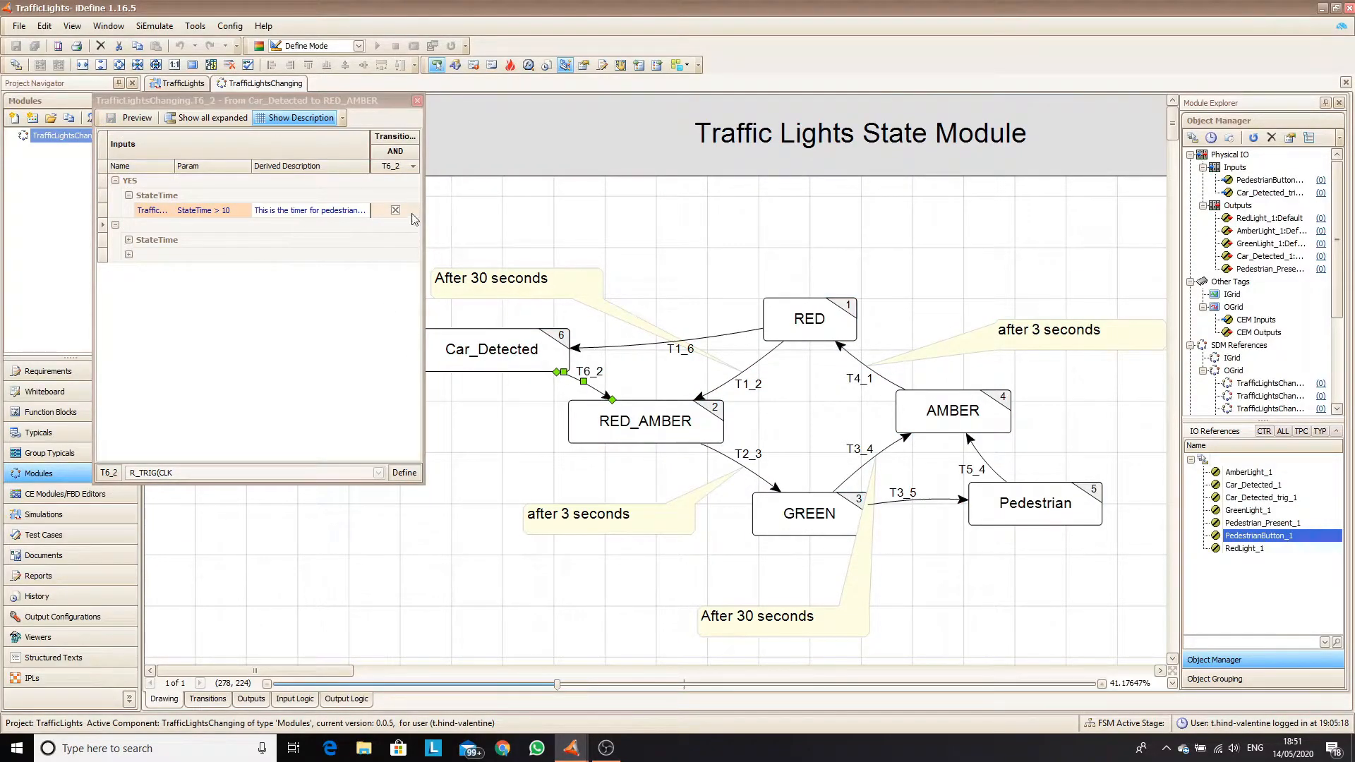
pyautogui.click(112, 122)
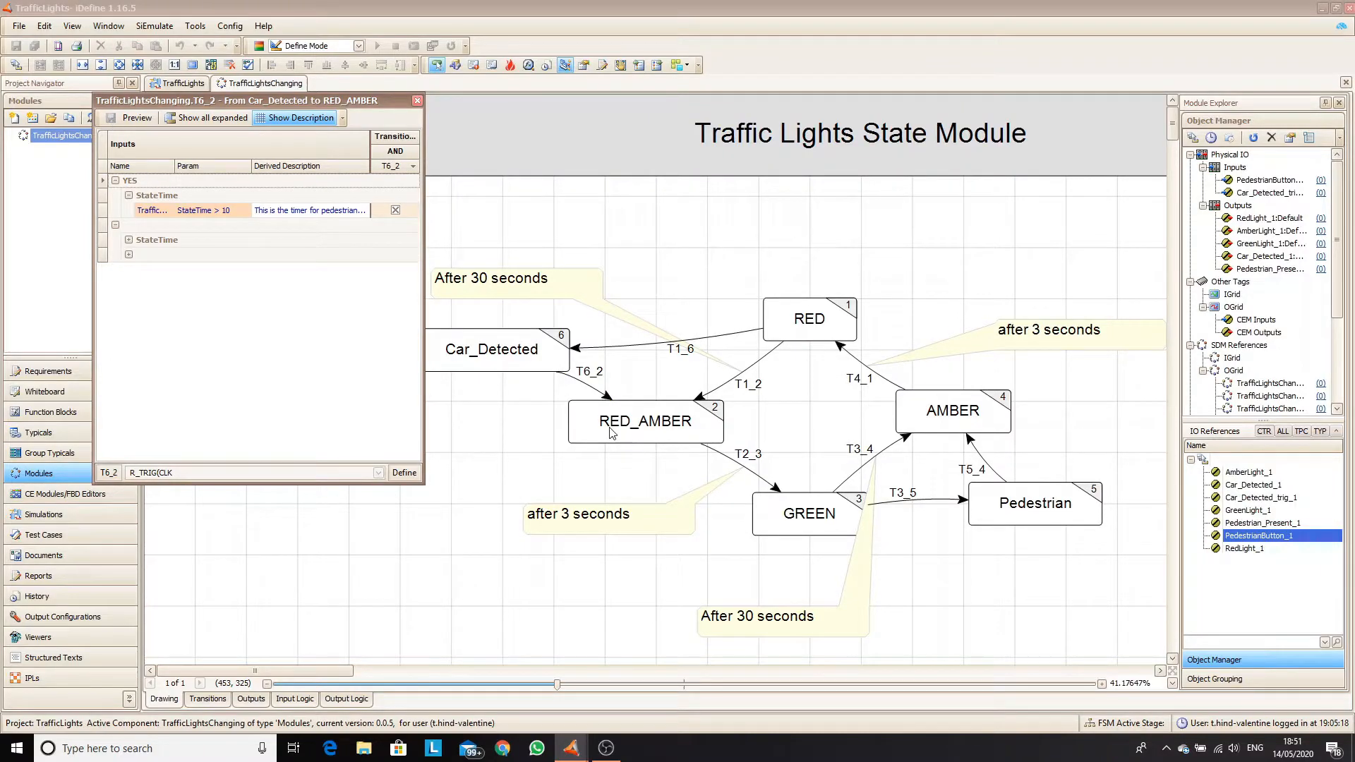
pyautogui.click(752, 390)
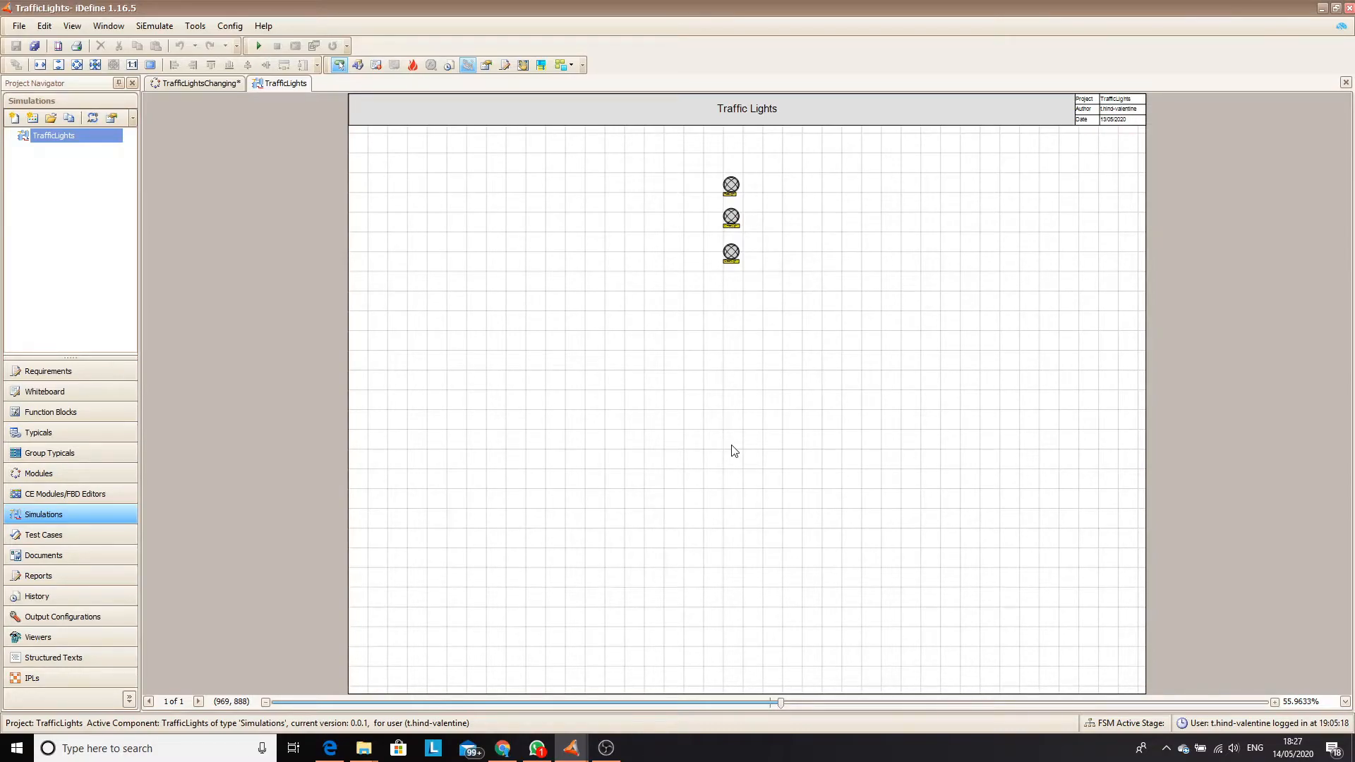
# Place a rectangle comment beside the three lamps on the Traffic Lights simulation drawing
pyautogui.click(358, 64)
pyautogui.moveTo(274, 168); pyautogui.dragTo(274, 367)
pyautogui.moveTo(247, 281); pyautogui.dragTo(752, 256)
pyautogui.doubleClick(727, 201)
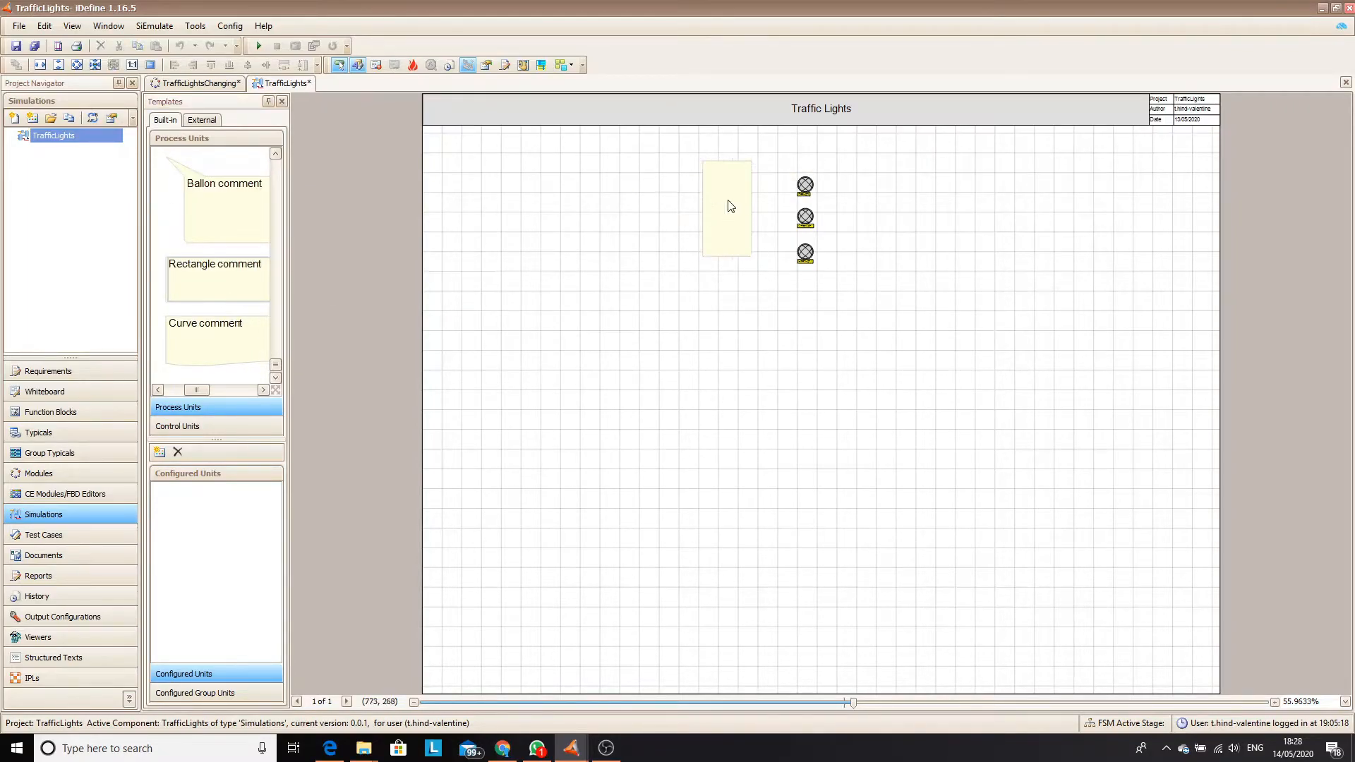
# Show the rectangle comment's properties and set its background color to GrayText
pyautogui.click(485, 65)
pyautogui.click(1262, 132)
pyautogui.click(1340, 132)
pyautogui.click(1233, 201)
# Move the three lamps onto the gray rectangle and stack them vertically inside it
pyautogui.moveTo(727, 185)
pyautogui.mouseDown()
pyautogui.moveTo(714, 186)
pyautogui.moveTo(727, 185)
pyautogui.mouseUp()
pyautogui.click(727, 218)
pyautogui.click(728, 253)
pyautogui.click(765, 211)
pyautogui.click(728, 185)
pyautogui.rightClick(734, 254)
pyautogui.click(628, 196)
pyautogui.moveTo(728, 189); pyautogui.dragTo(632, 210)
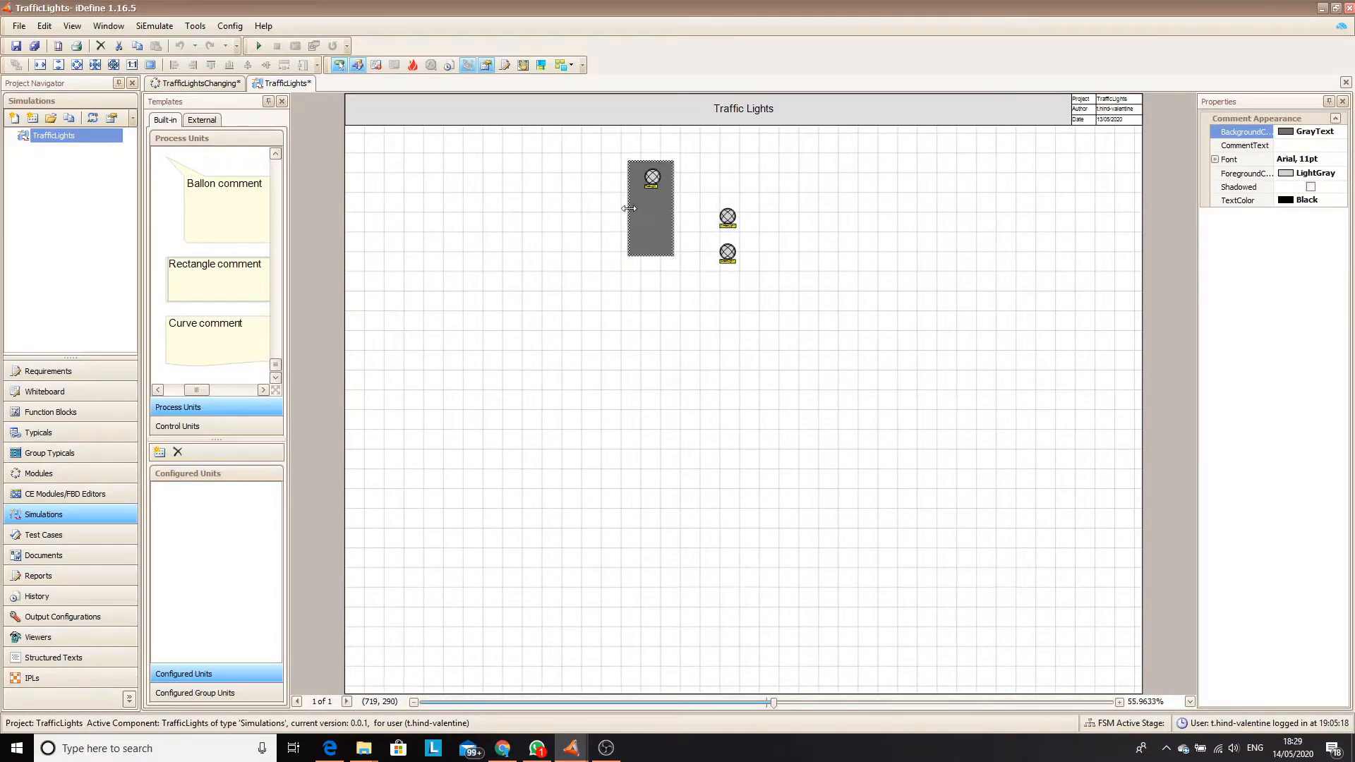
pyautogui.moveTo(728, 217); pyautogui.dragTo(654, 202)
pyautogui.moveTo(727, 253); pyautogui.dragTo(622, 280)
pyautogui.click(653, 250)
pyautogui.click(769, 222)
# Duplicate the gray rectangle, place the copy behind the other objects and set its background color to ControlText
pyautogui.click(667, 201)
pyautogui.hotkey('ctrl', 'c')
pyautogui.hotkey('ctrl', 'v')
pyautogui.rightClick(600, 198)
pyautogui.click(647, 310)
pyautogui.click(1341, 132)
pyautogui.click(1234, 258)
# Align and size the black rectangle behind the gray one so it forms a border around the lamps
pyautogui.moveTo(606, 253); pyautogui.dragTo(662, 227)
pyautogui.click(655, 161)
pyautogui.click(653, 155)
pyautogui.moveTo(653, 153); pyautogui.dragTo(652, 157)
pyautogui.click(720, 166)
pyautogui.click(662, 159)
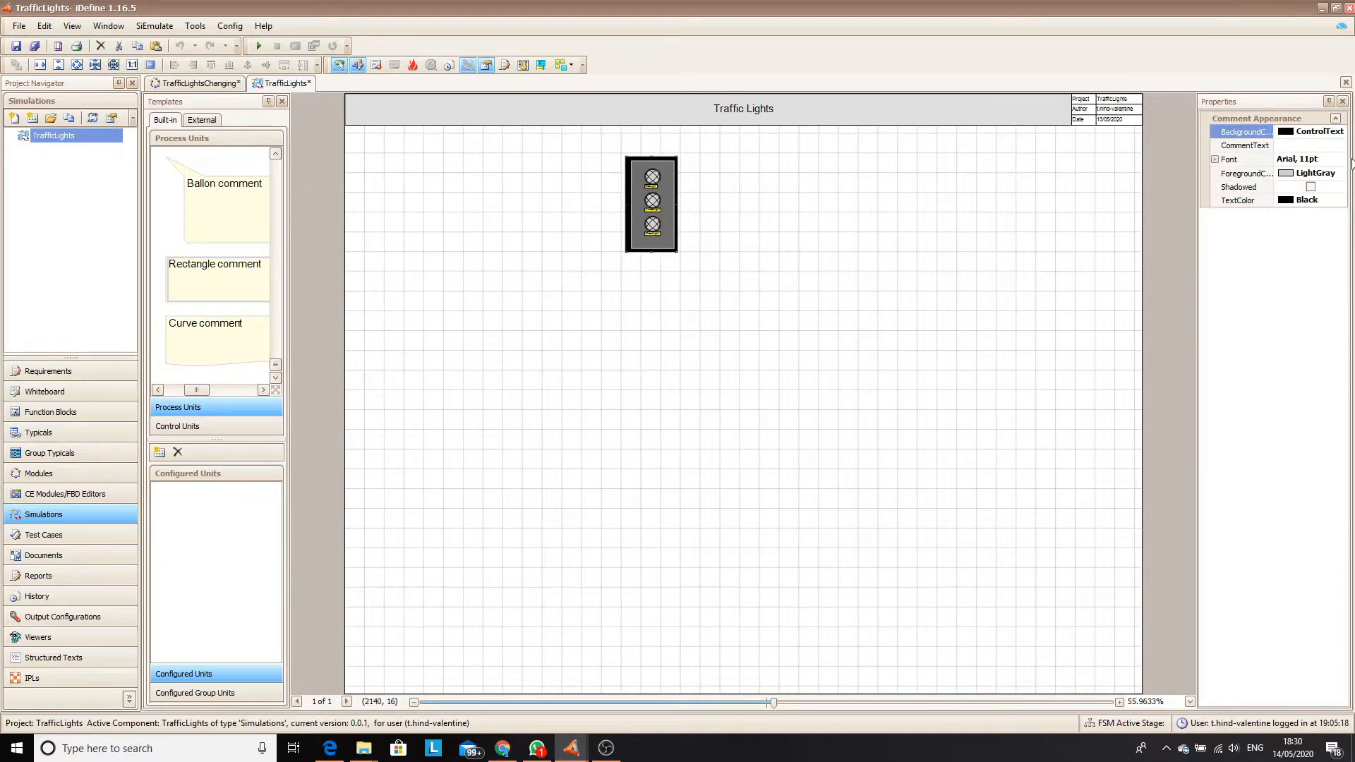
pyautogui.click(512, 273)
pyautogui.moveTo(641, 158); pyautogui.dragTo(642, 158)
# Select both rectangles with the three lamps and move the whole traffic light towards the drawing's upper-left area
pyautogui.click(862, 335)
pyautogui.moveTo(712, 310); pyautogui.dragTo(617, 143)
pyautogui.click(963, 231)
pyautogui.moveTo(739, 297); pyautogui.dragTo(615, 144)
pyautogui.moveTo(666, 183); pyautogui.dragTo(439, 180)
pyautogui.click(387, 235)
# Shrink the traffic light's rectangles from their corners to fit more closely around the lamps
pyautogui.scroll(16, 387, 235)
pyautogui.moveTo(463, 694); pyautogui.dragTo(375, 693)
pyautogui.click(495, 244)
pyautogui.moveTo(508, 163); pyautogui.dragTo(495, 168)
pyautogui.moveTo(421, 349); pyautogui.dragTo(434, 328)
# Turn off ShowLabel for each of the three lamps in the traffic light
pyautogui.click(470, 216)
pyautogui.click(1310, 145)
pyautogui.click(466, 255)
pyautogui.click(1310, 145)
pyautogui.click(465, 306)
pyautogui.click(1310, 146)
# Trim the traffic light's housing and black border to an even margin around the unlabeled lamps
pyautogui.click(461, 332)
pyautogui.click(508, 341)
pyautogui.moveTo(525, 362); pyautogui.dragTo(508, 339)
pyautogui.moveTo(407, 148); pyautogui.dragTo(424, 158)
# Move the complete traffic light to the top center of the drawing, just below the title
pyautogui.click(471, 426)
pyautogui.scroll(-5, 712, 381)
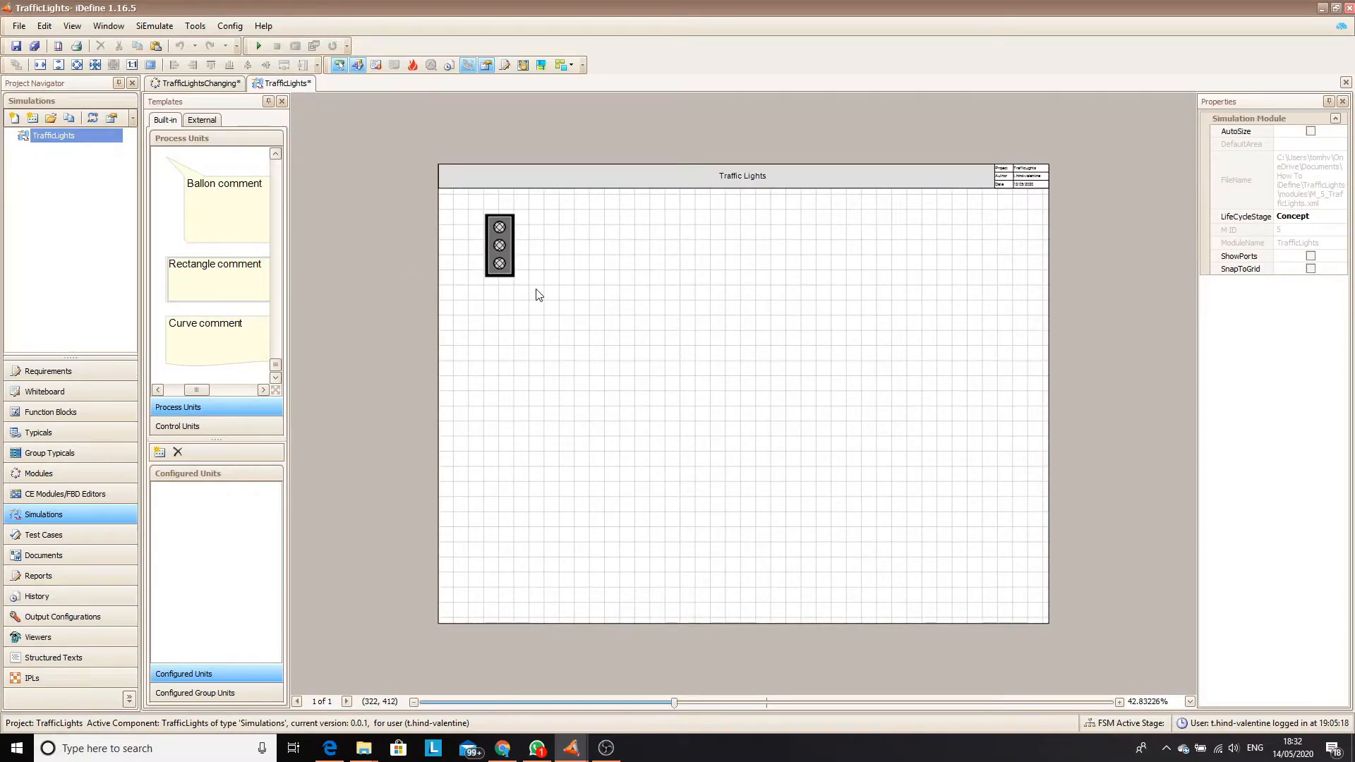
pyautogui.moveTo(499, 245); pyautogui.dragTo(746, 230)
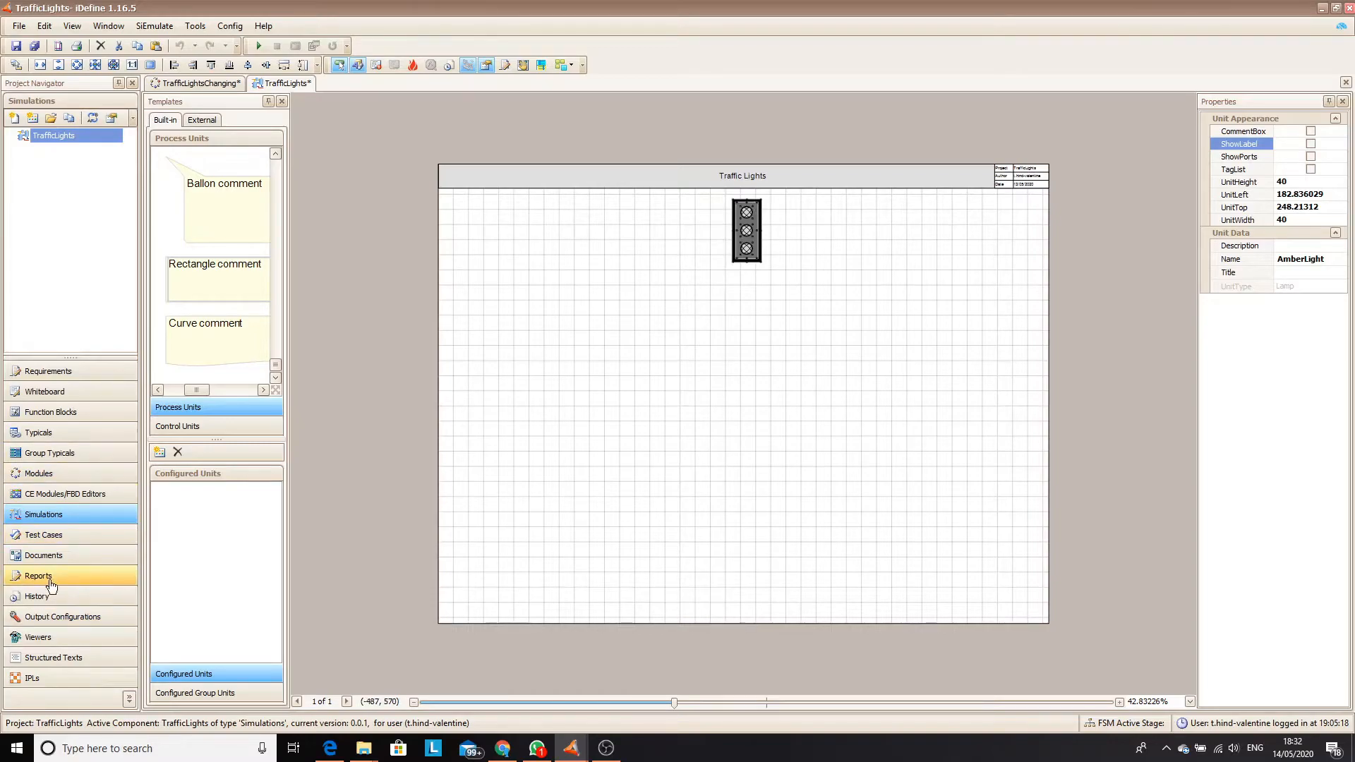
# Add a square general push button to the right of the traffic light and name it Pedestrian Button
pyautogui.click(178, 427)
pyautogui.scroll(-3, 211, 283)
pyautogui.moveTo(187, 288); pyautogui.dragTo(777, 257)
pyautogui.write('Pedestrian Button')
# Set the Pedestrian Button's true color to 255, 0, 0 and false color to 224, 224, 224, and accept the settings
pyautogui.click(670, 415)
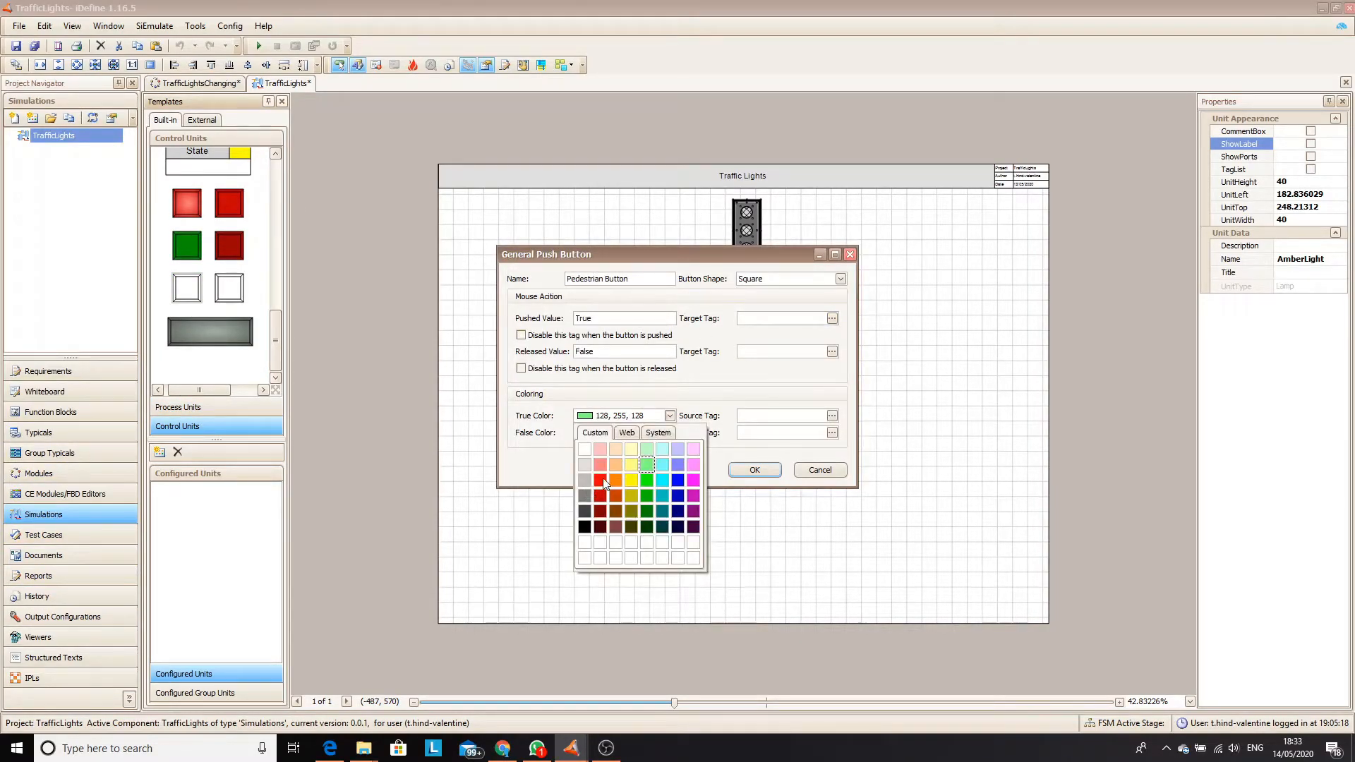
pyautogui.click(600, 480)
pyautogui.click(669, 433)
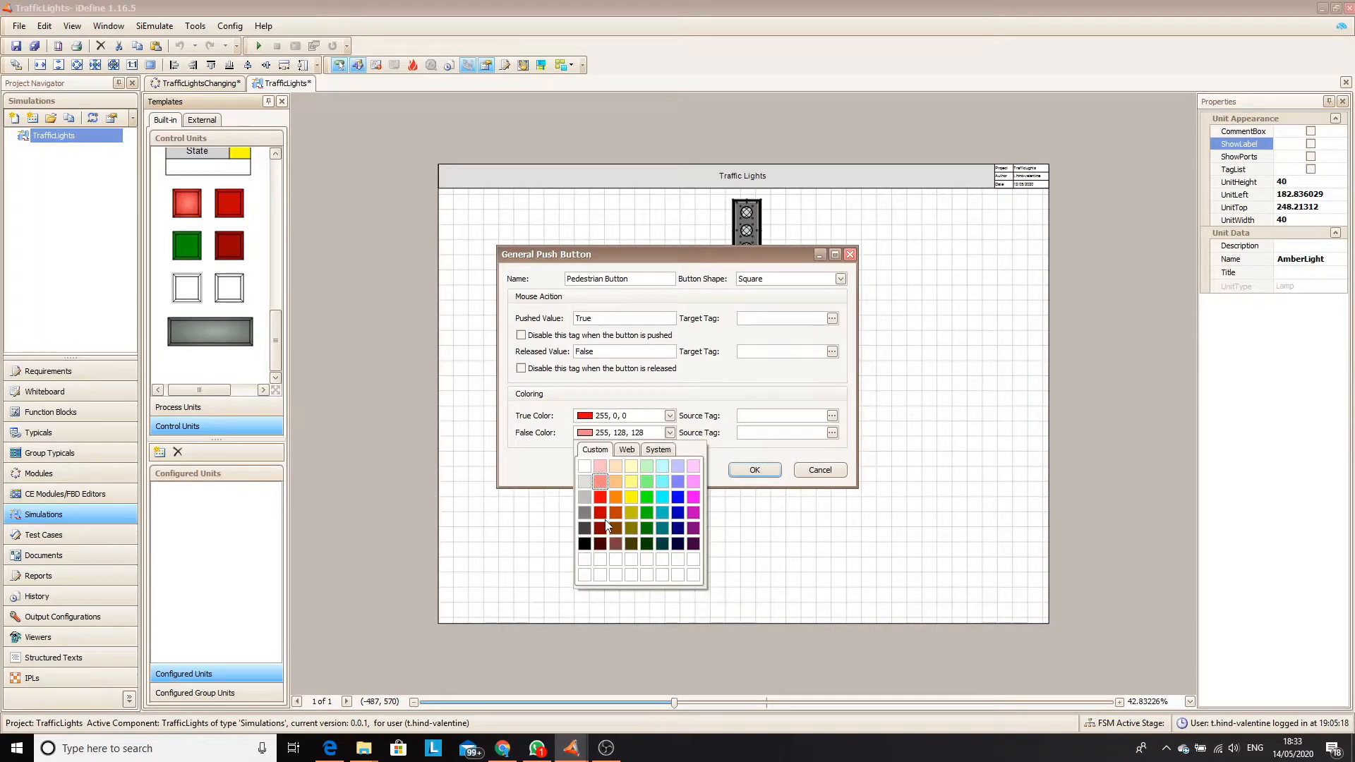
pyautogui.click(584, 481)
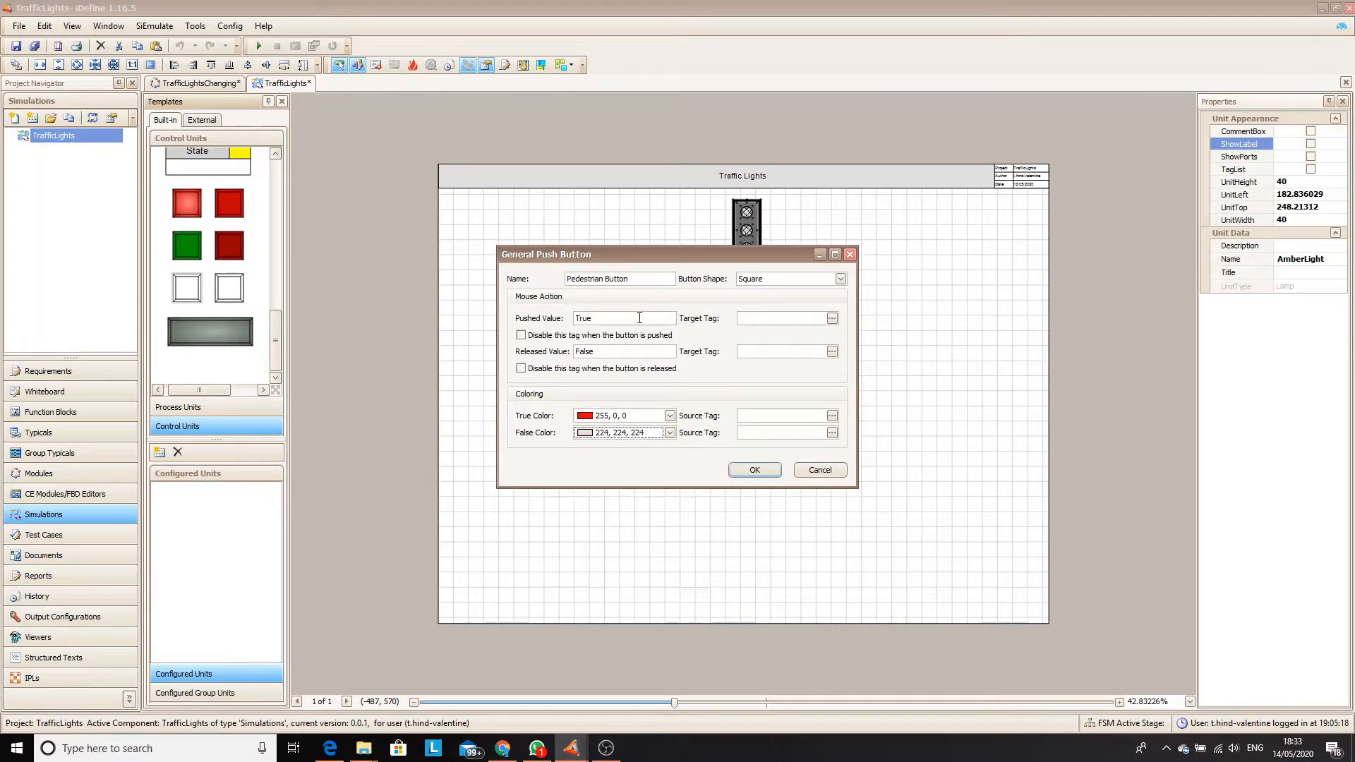
pyautogui.click(754, 471)
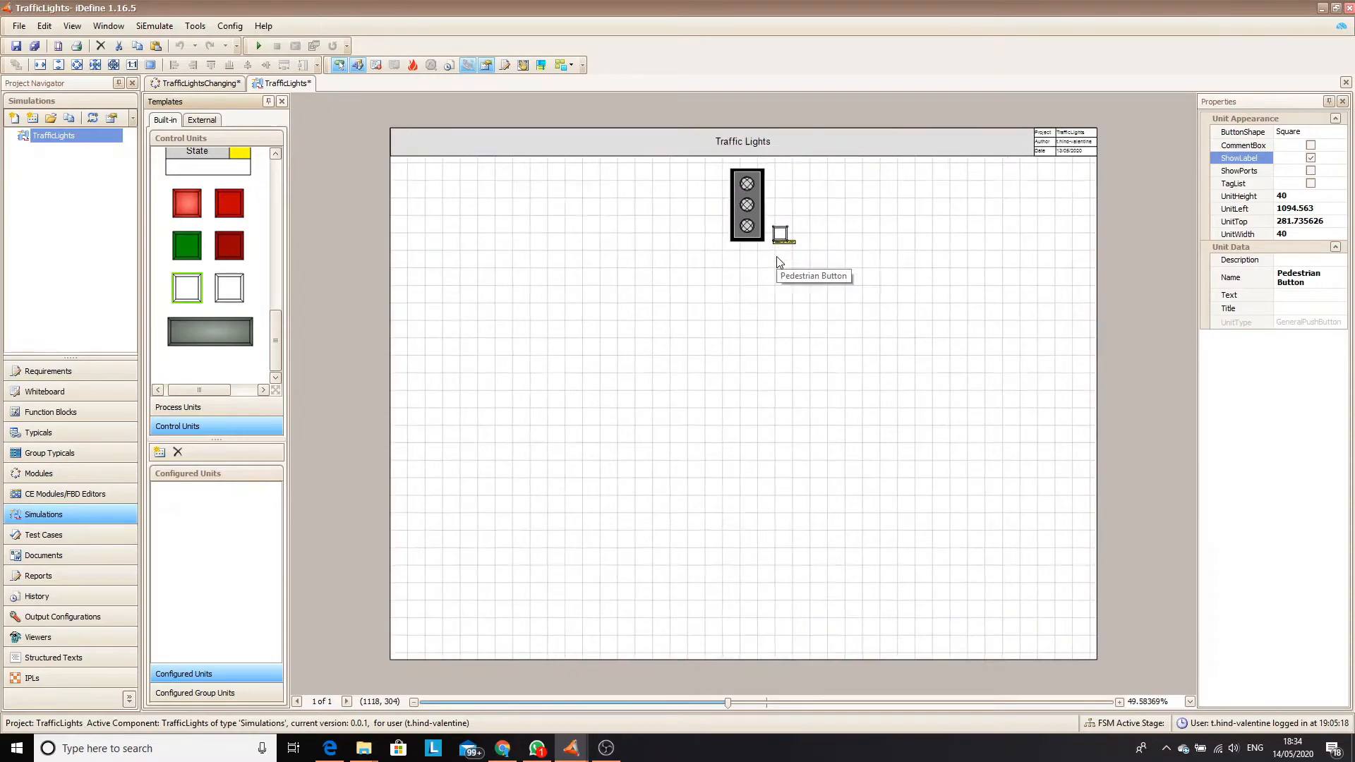
# Copy the Pedestrian Button to the other side of the traffic light and name the copy Car Detected
pyautogui.scroll(5, 787, 247)
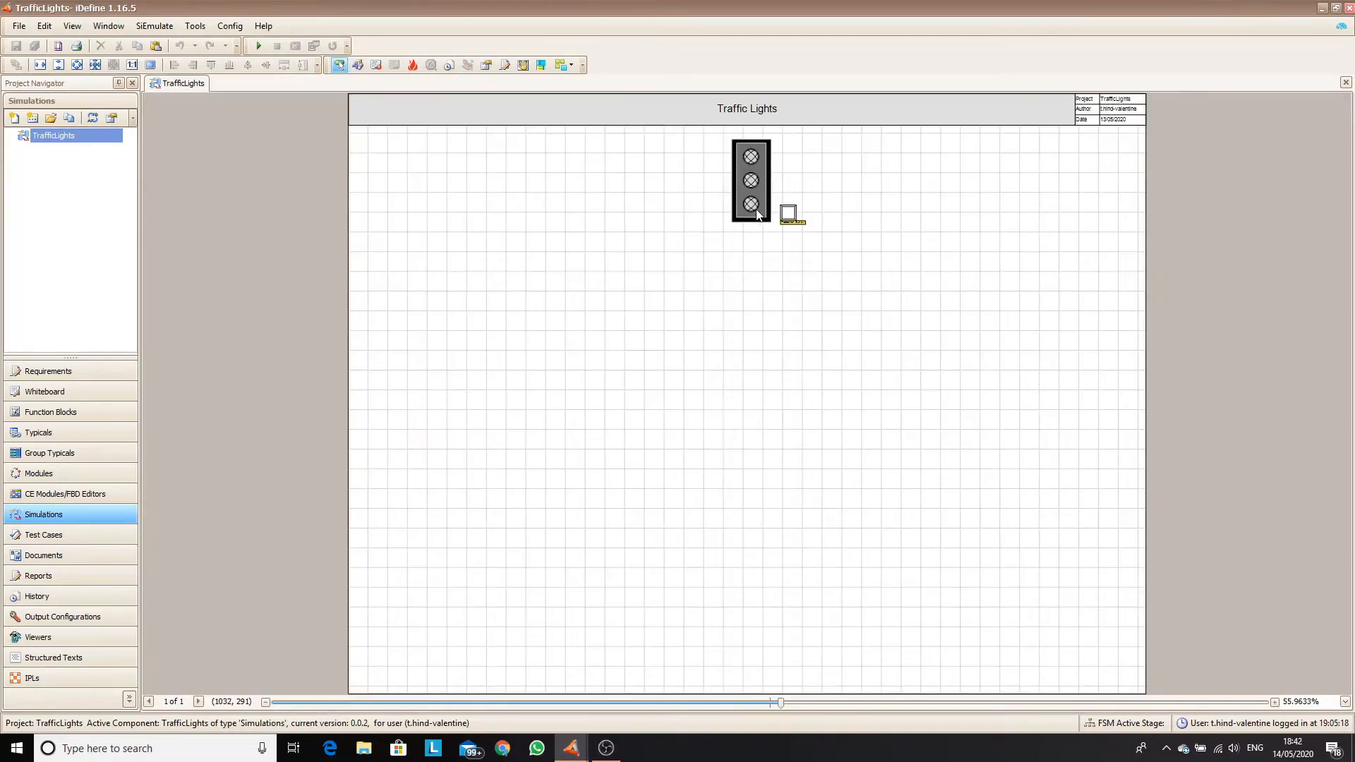
pyautogui.moveTo(787, 213); pyautogui.dragTo(712, 216)
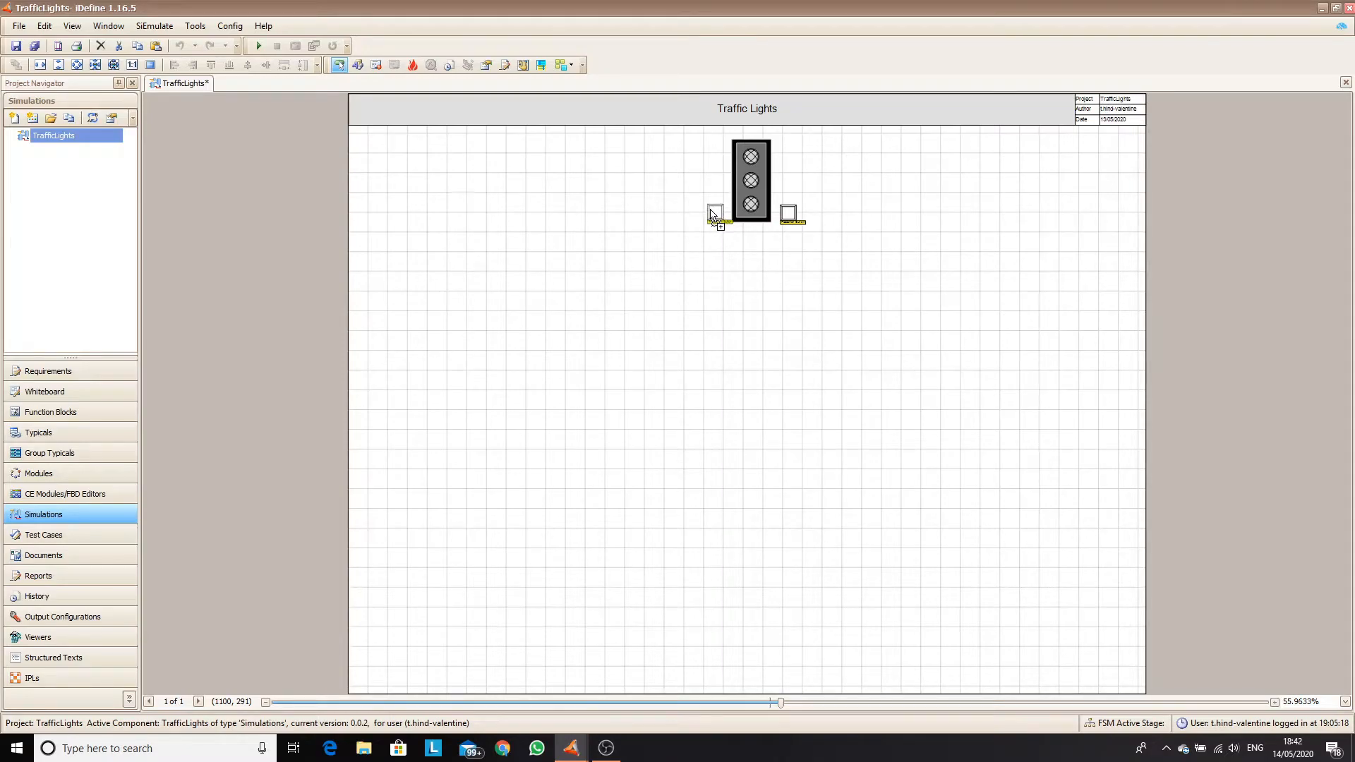
pyautogui.doubleClick(713, 213)
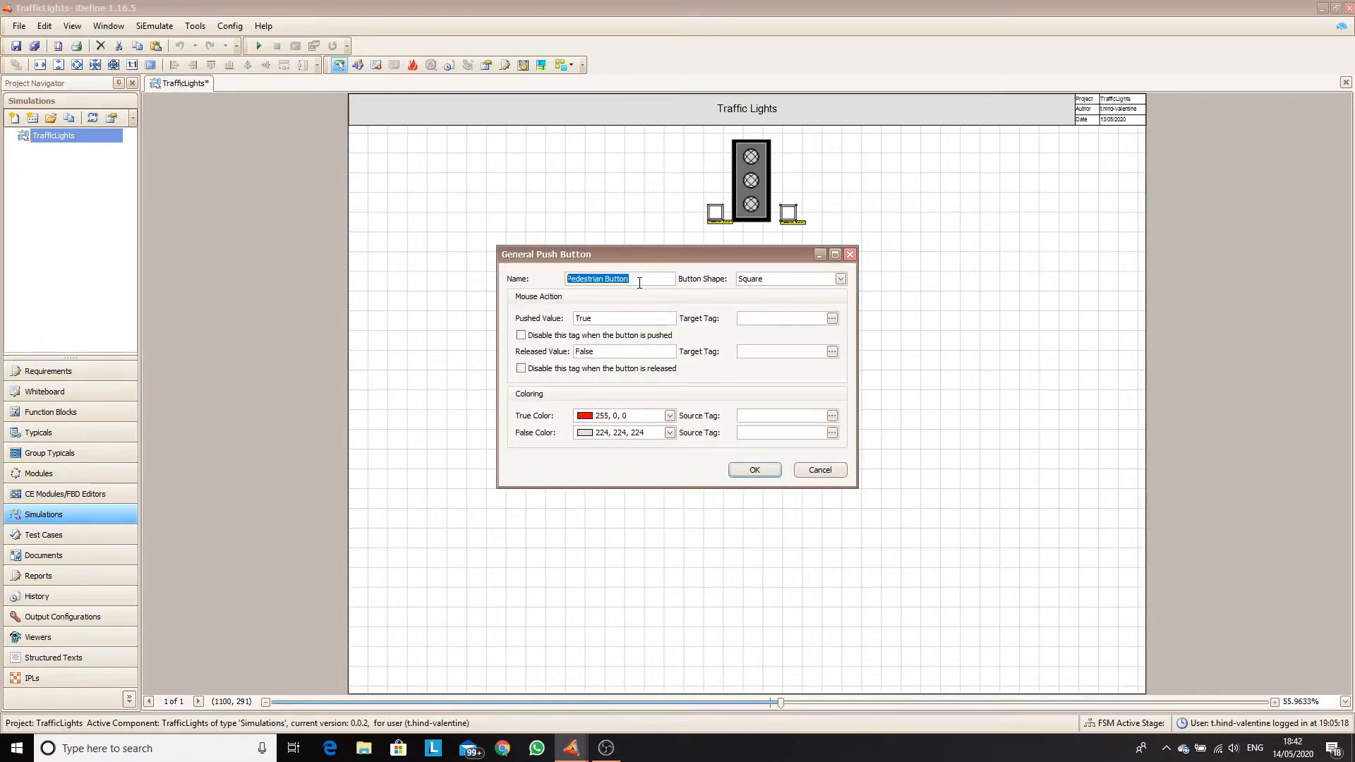
pyautogui.write('Car Detected')
# Assign Car_Detected_1 as the target tag for the Car Detected button's pushed and released values
pyautogui.click(782, 318)
pyautogui.click(832, 319)
pyautogui.click(611, 297)
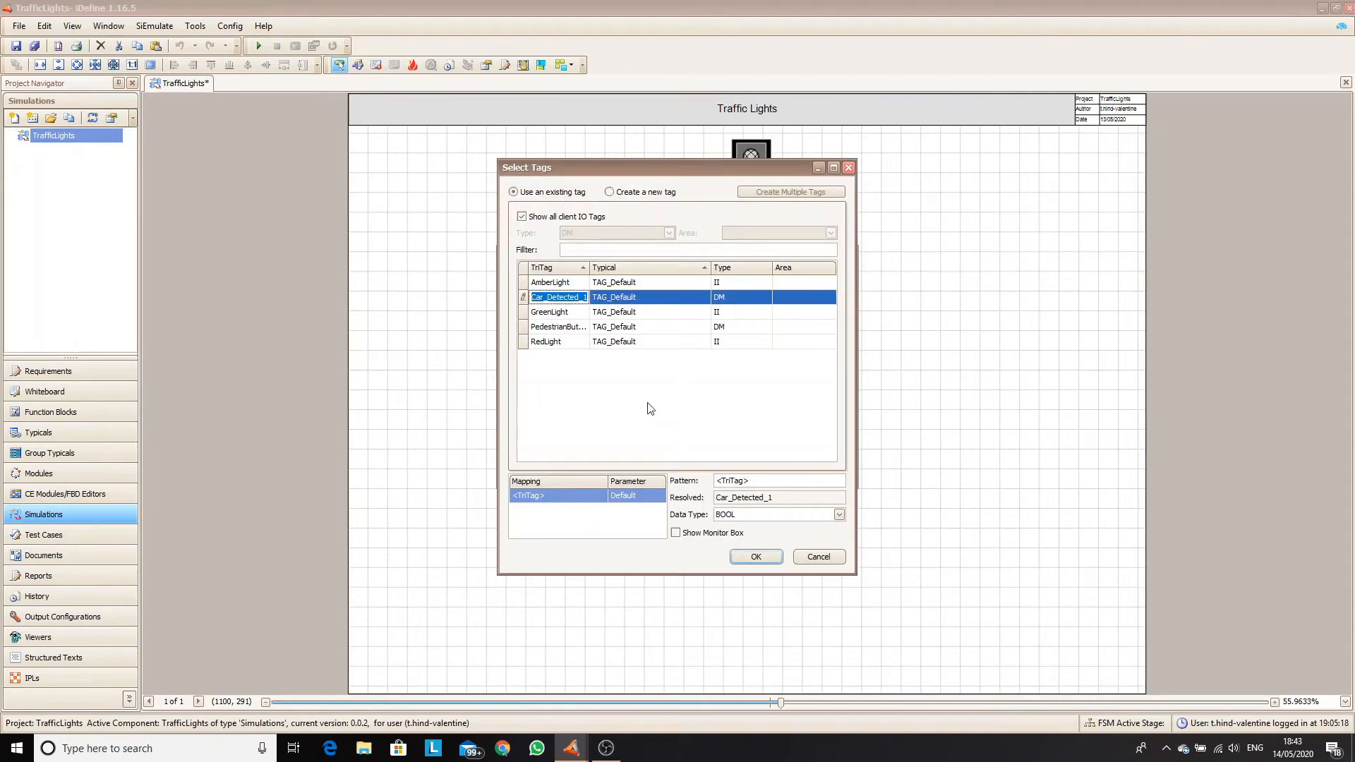
pyautogui.click(753, 558)
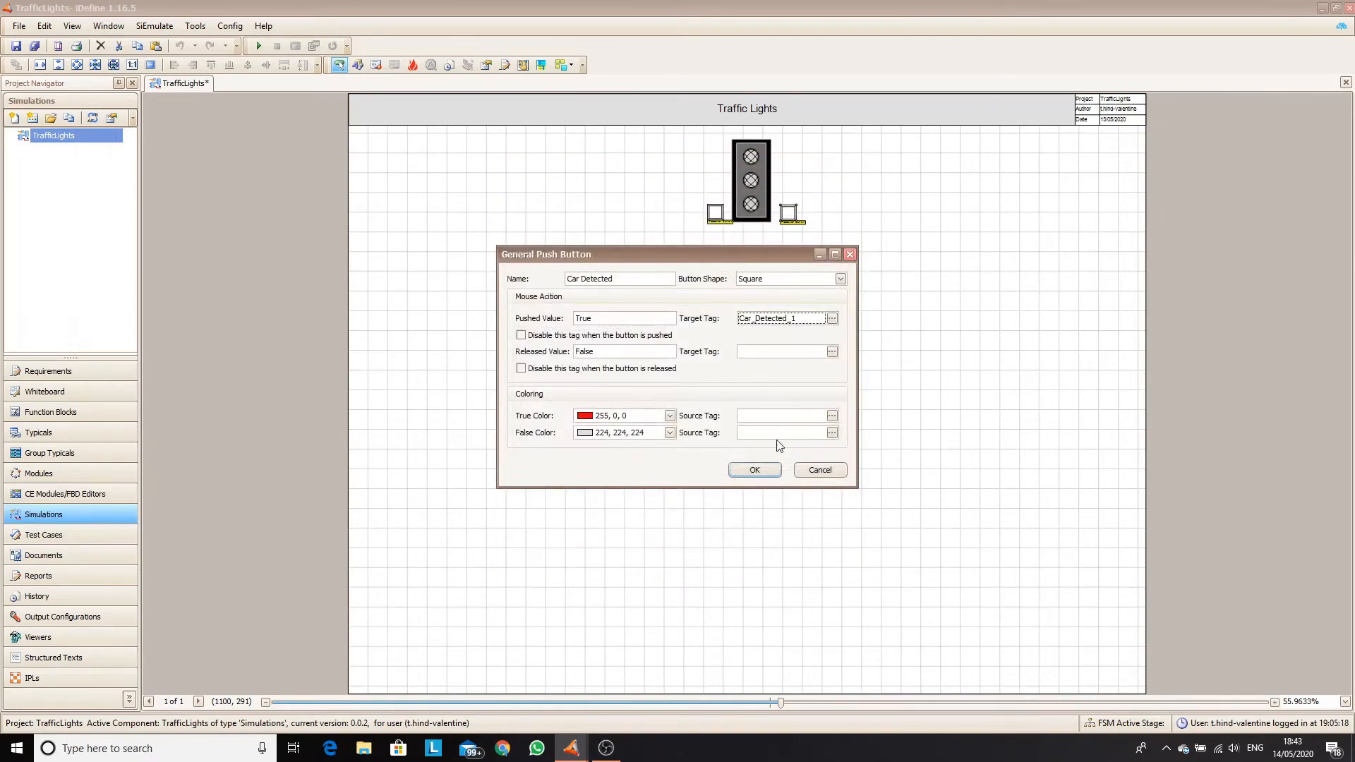
pyautogui.click(834, 352)
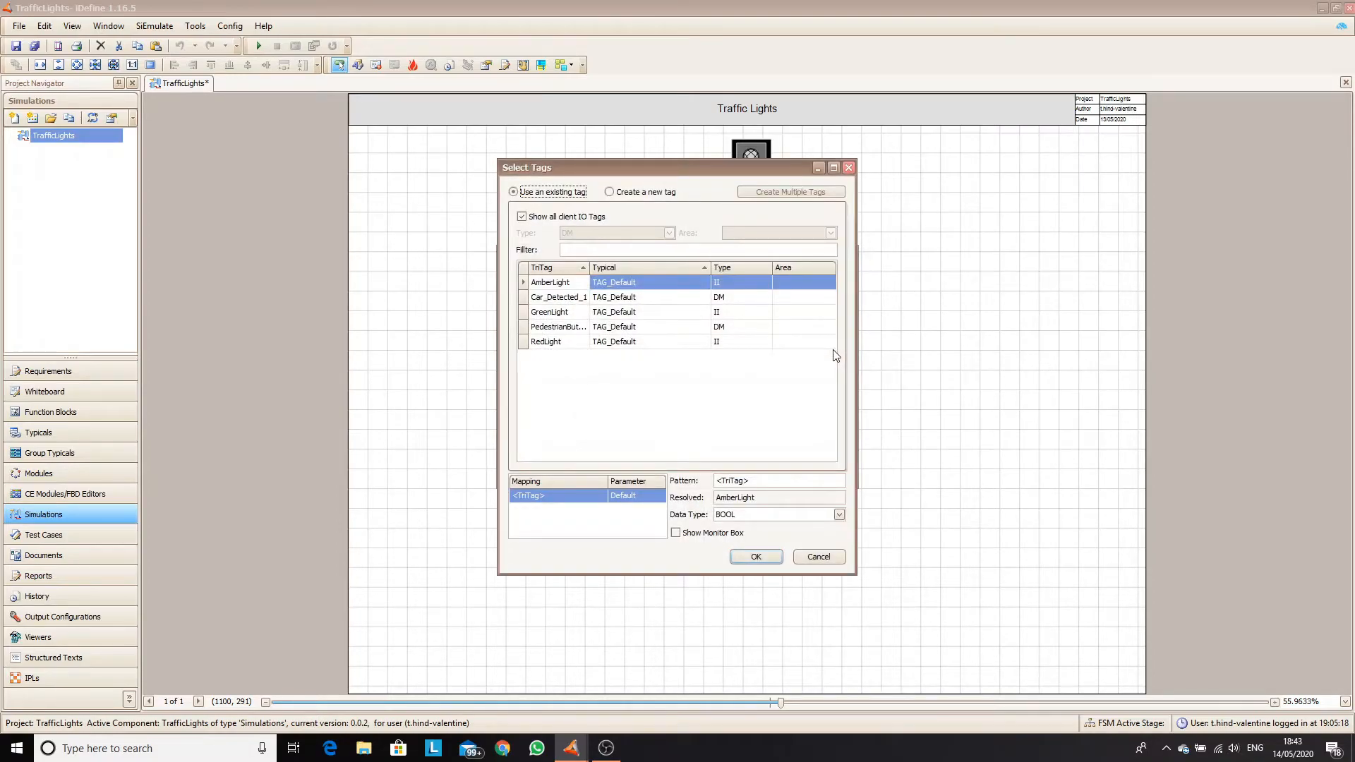
pyautogui.click(568, 302)
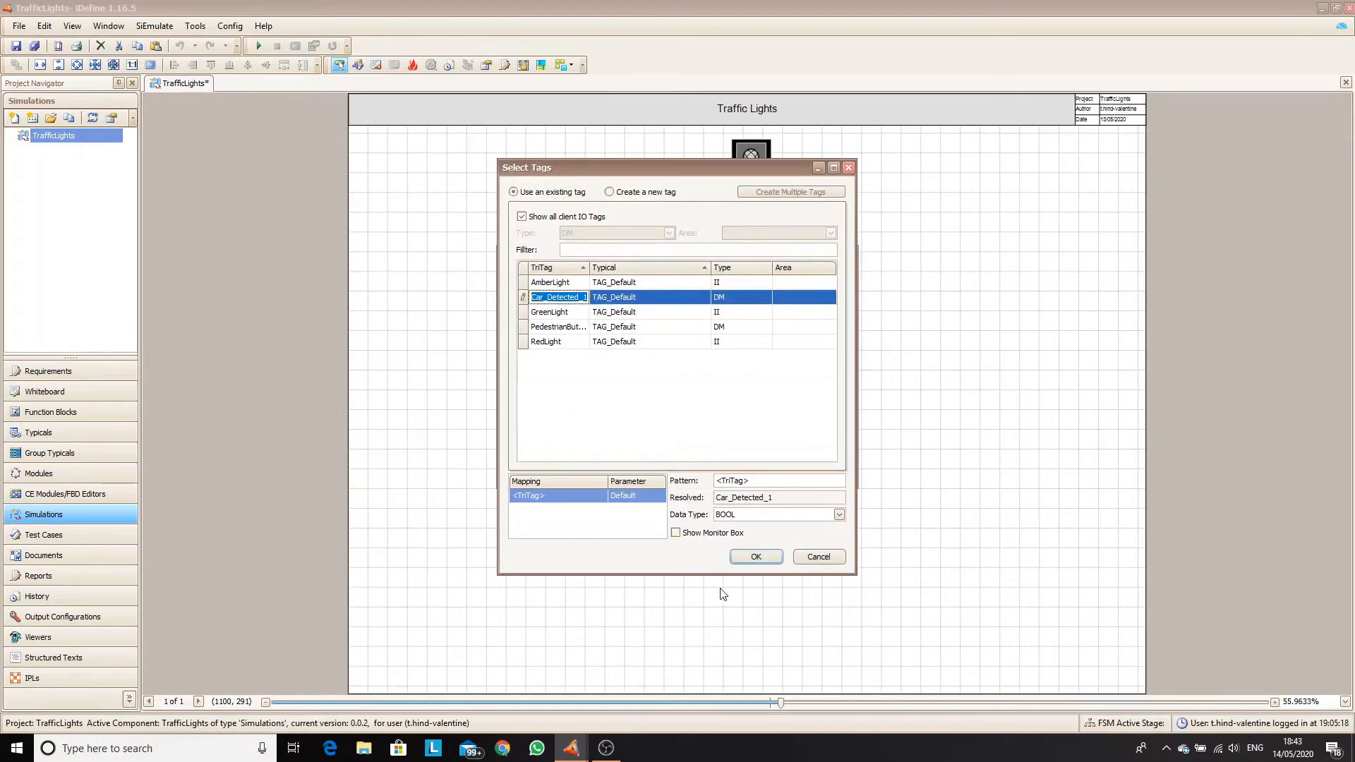
pyautogui.click(754, 556)
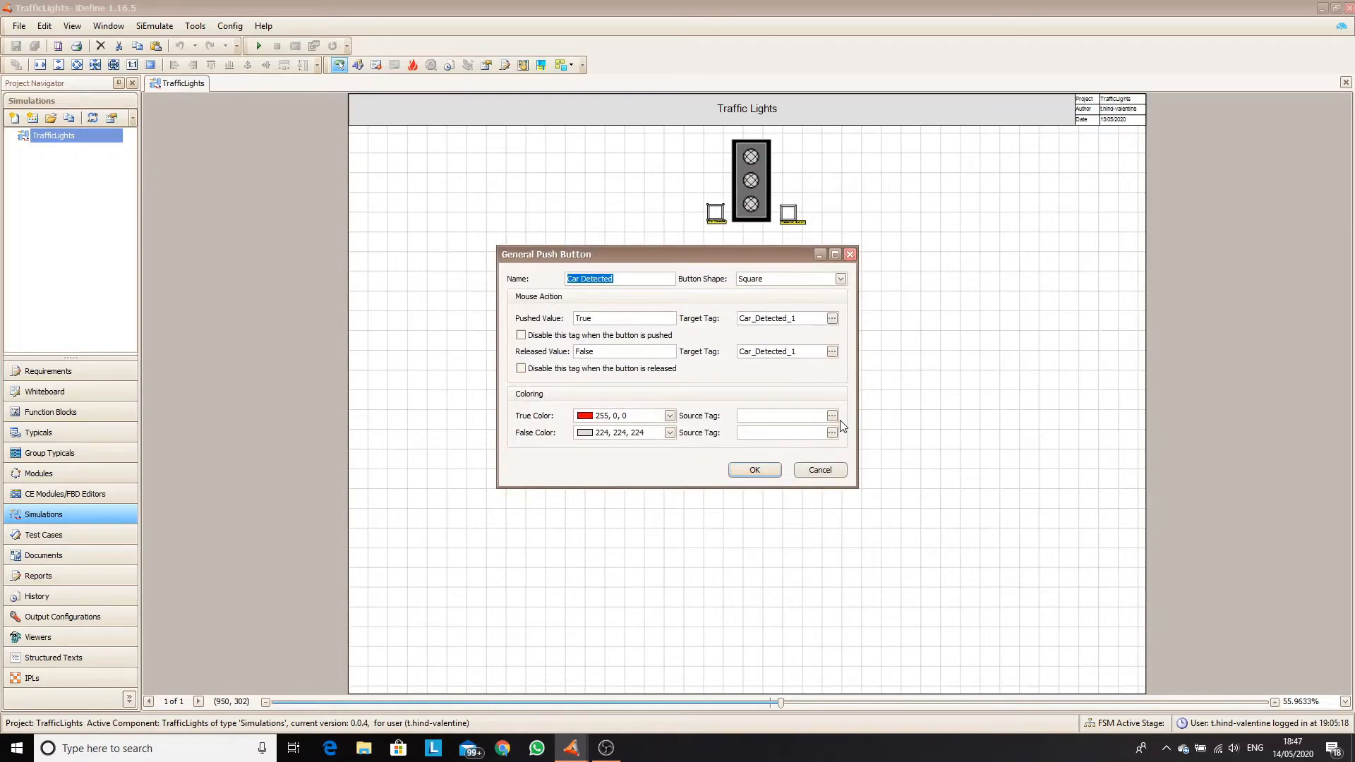
# Change the Car Detected button's pushed and released target tags to Car_Detected_trig_1
pyautogui.click(834, 416)
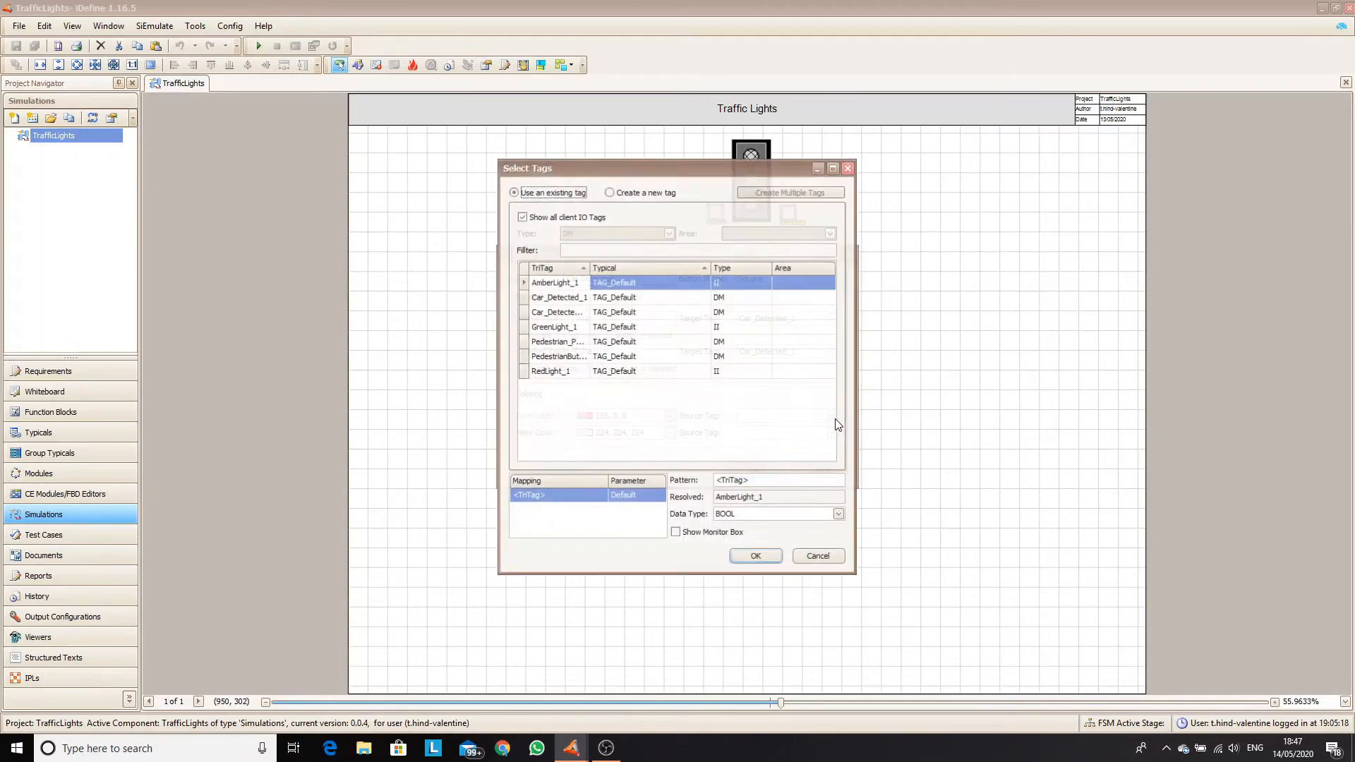
pyautogui.click(819, 556)
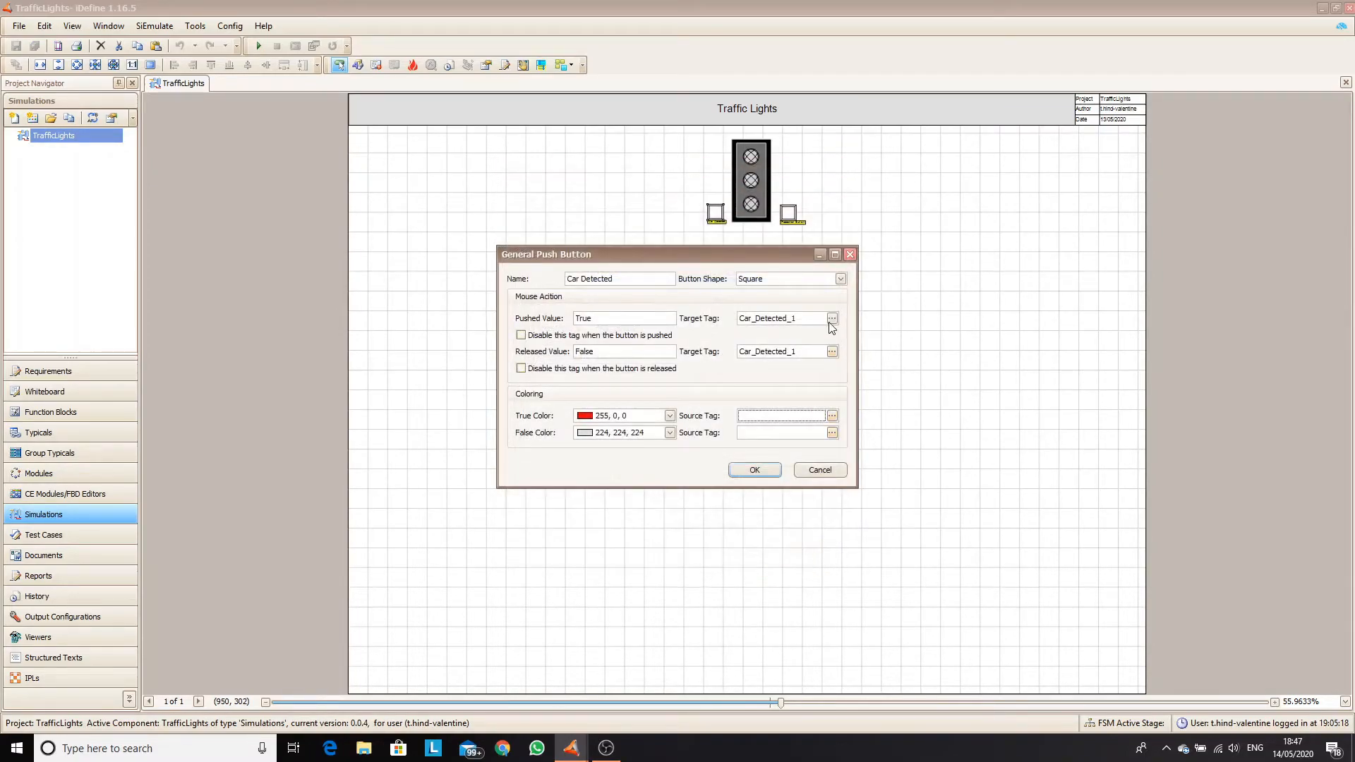
pyautogui.click(831, 323)
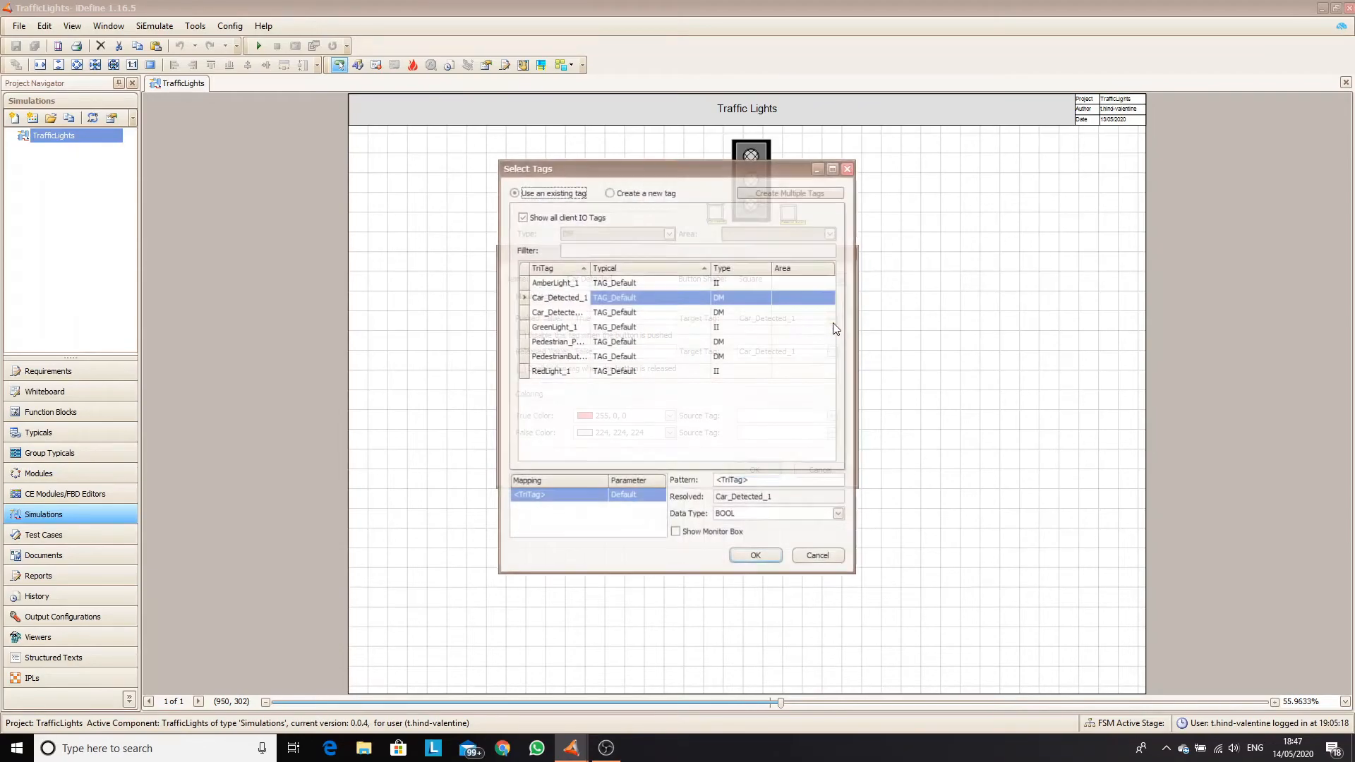
pyautogui.doubleClick(576, 312)
pyautogui.click(748, 556)
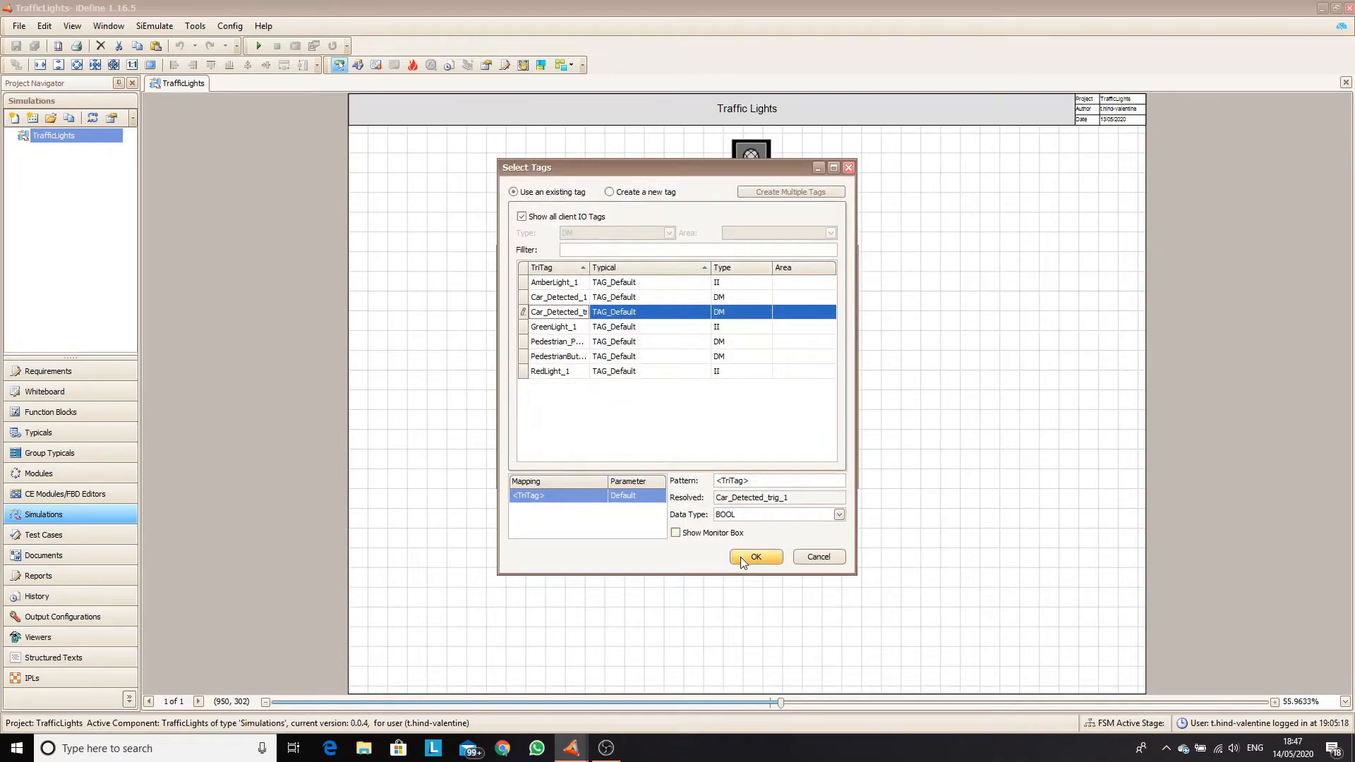
pyautogui.click(832, 351)
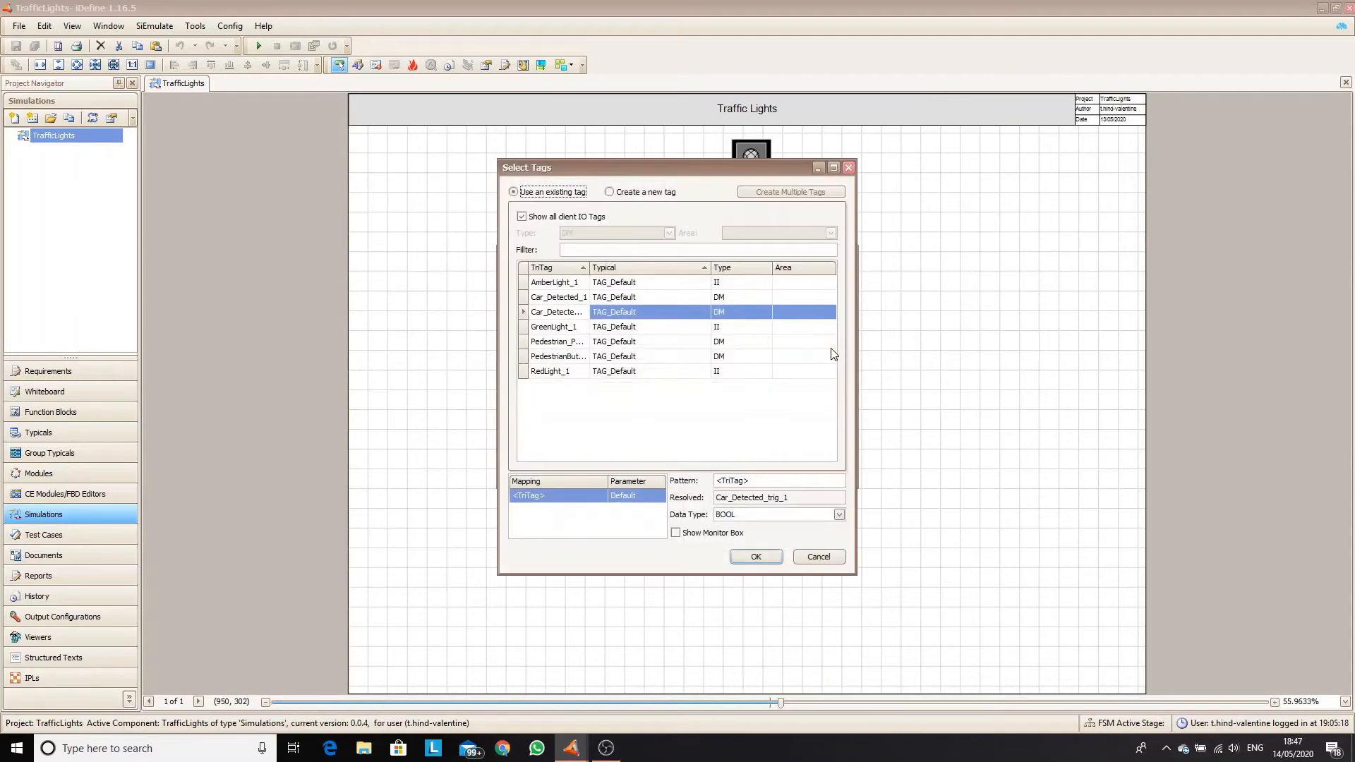
pyautogui.click(820, 557)
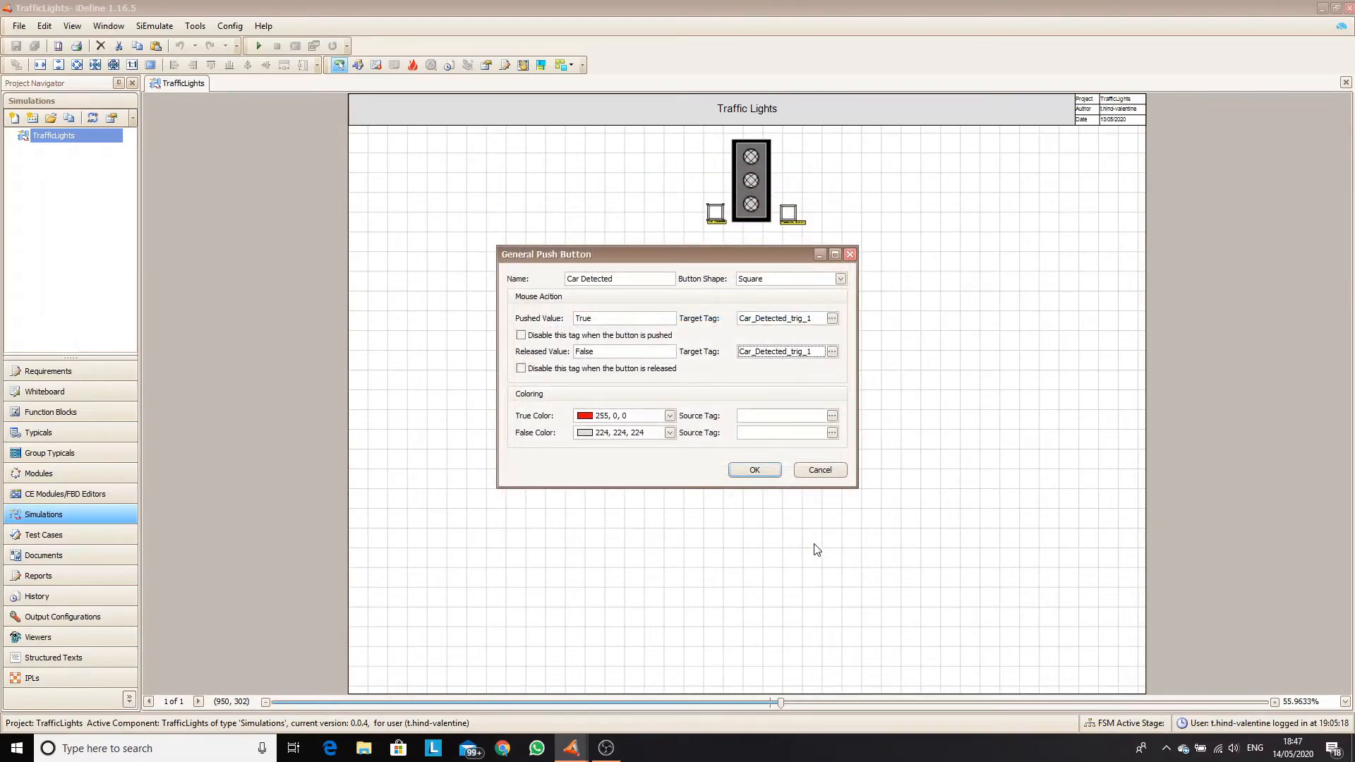
# Assign Car_Detected_1 as the source tag for the Car Detected button's true and false colors and accept the settings
pyautogui.click(832, 415)
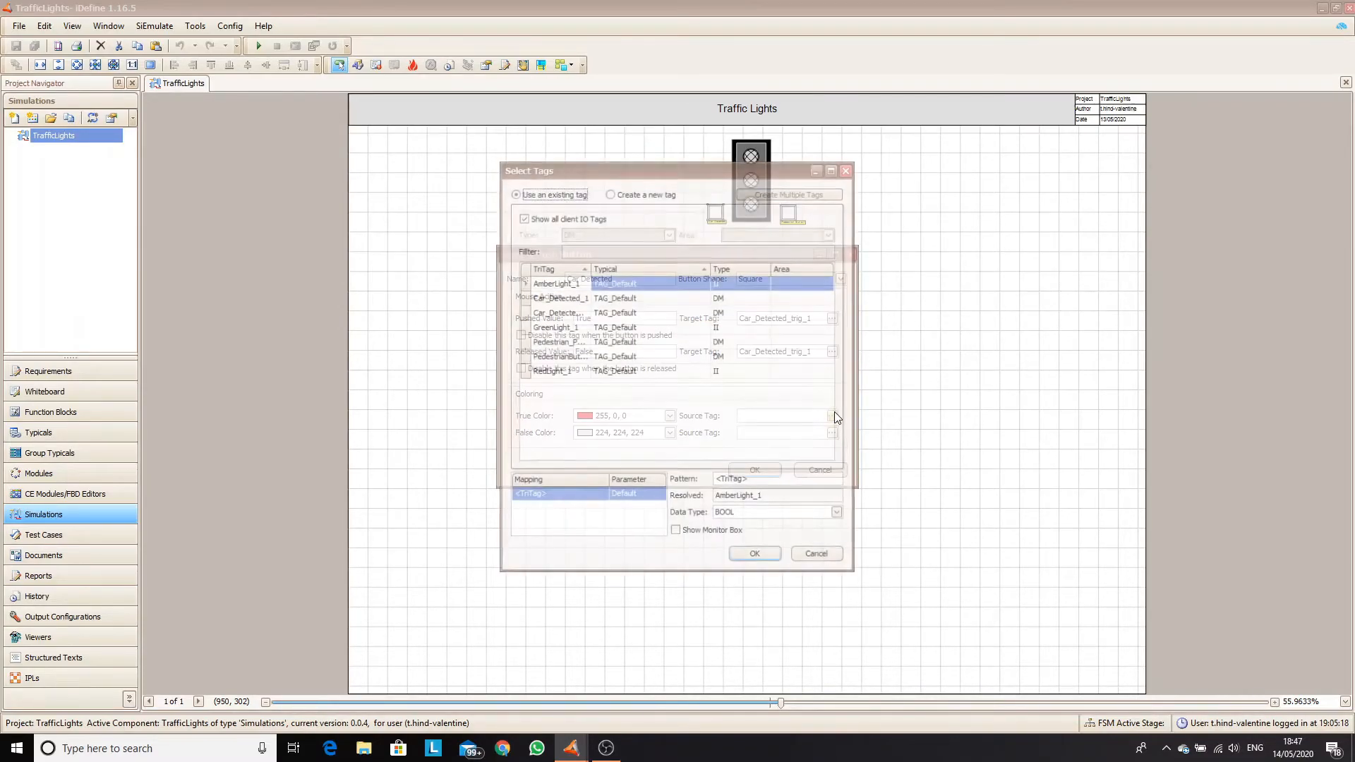
pyautogui.click(576, 296)
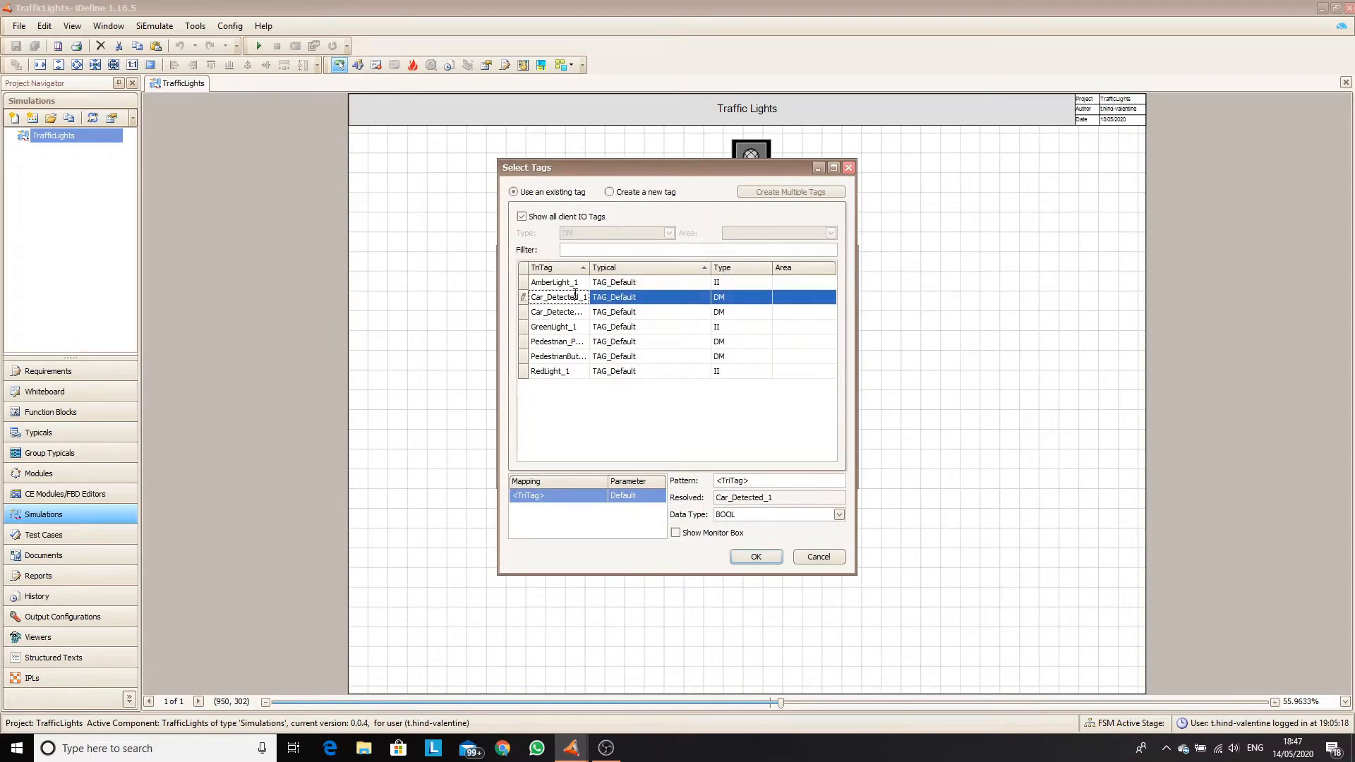
pyautogui.click(754, 558)
pyautogui.click(832, 433)
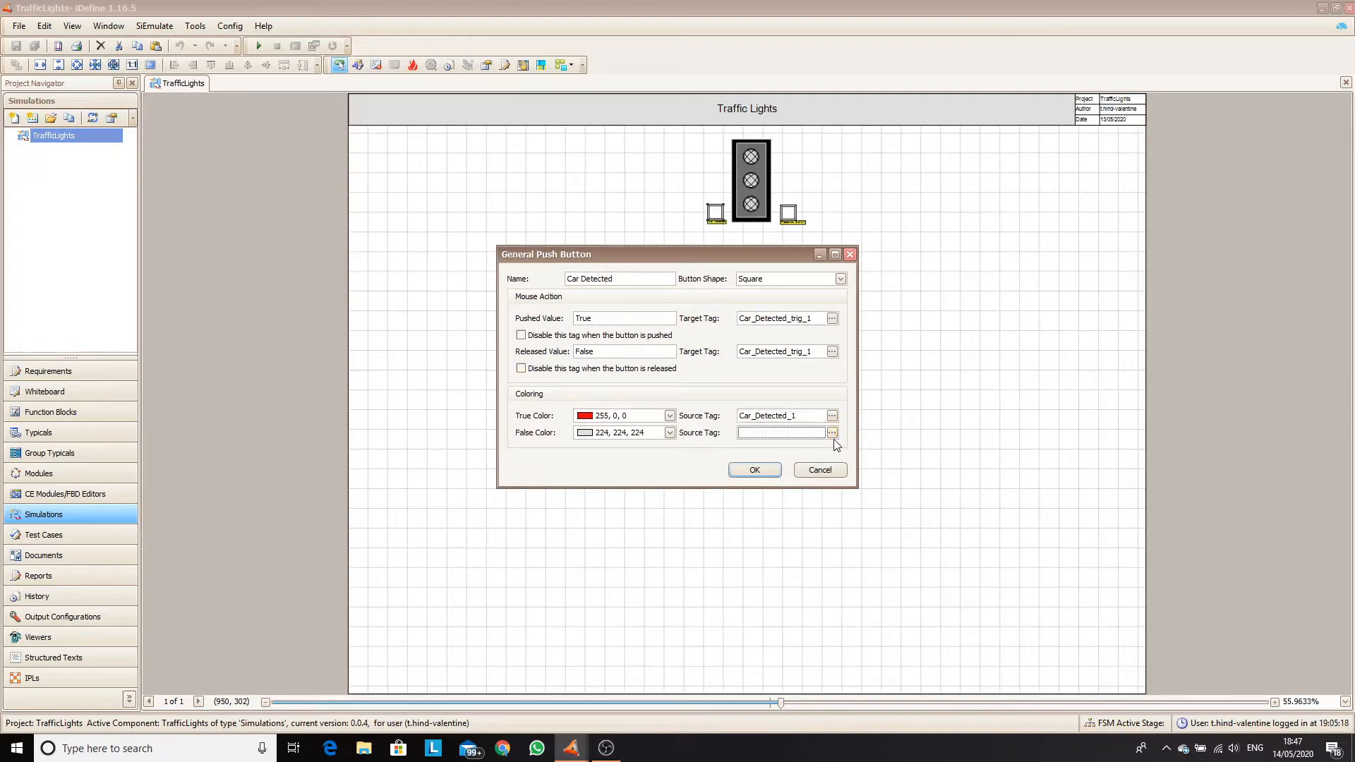
pyautogui.click(833, 433)
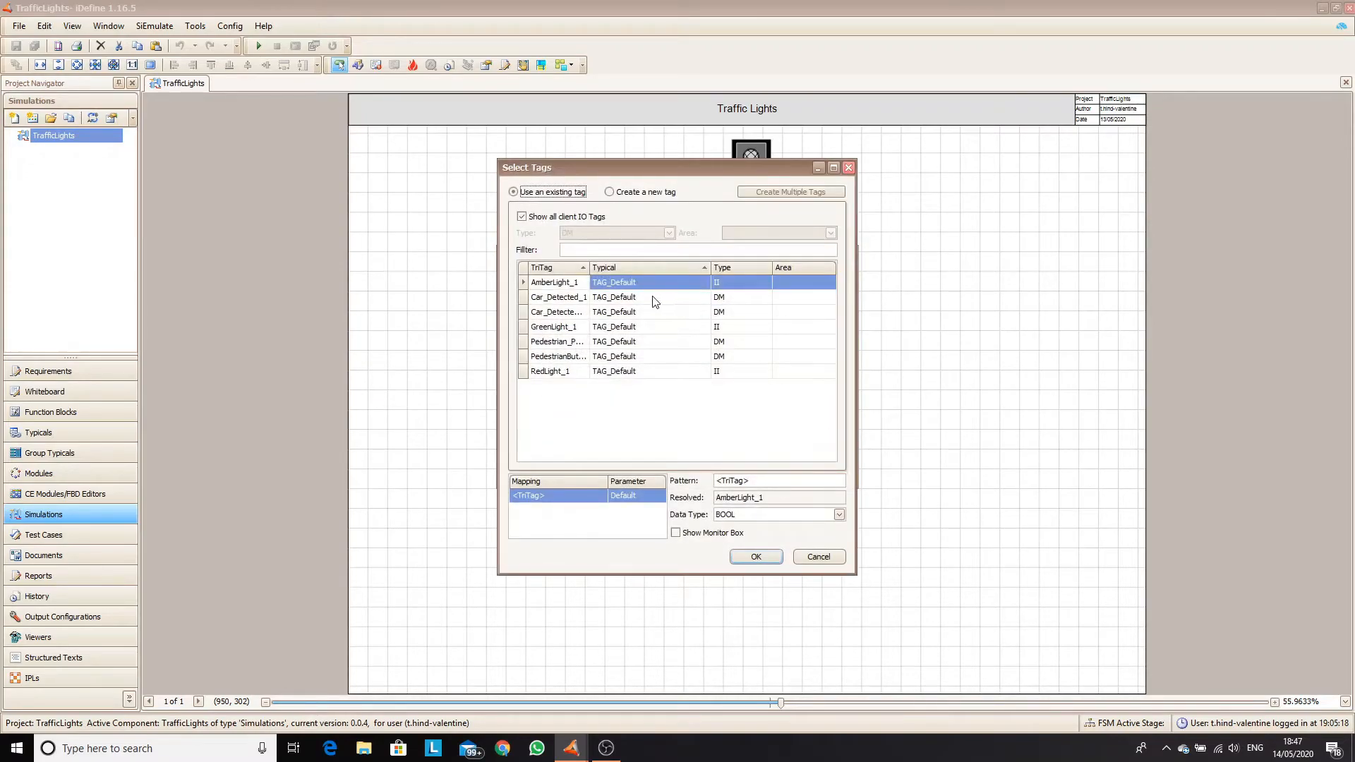
pyautogui.click(574, 314)
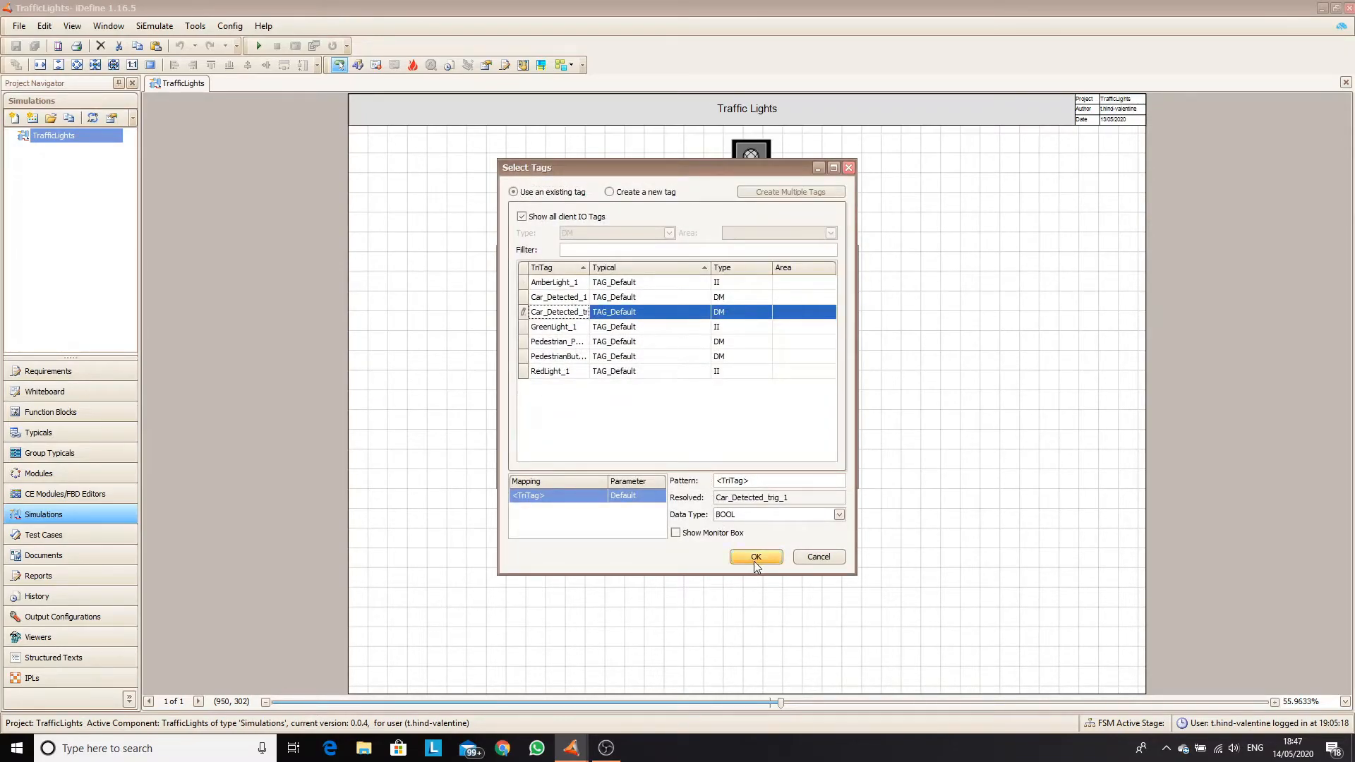
pyautogui.click(577, 299)
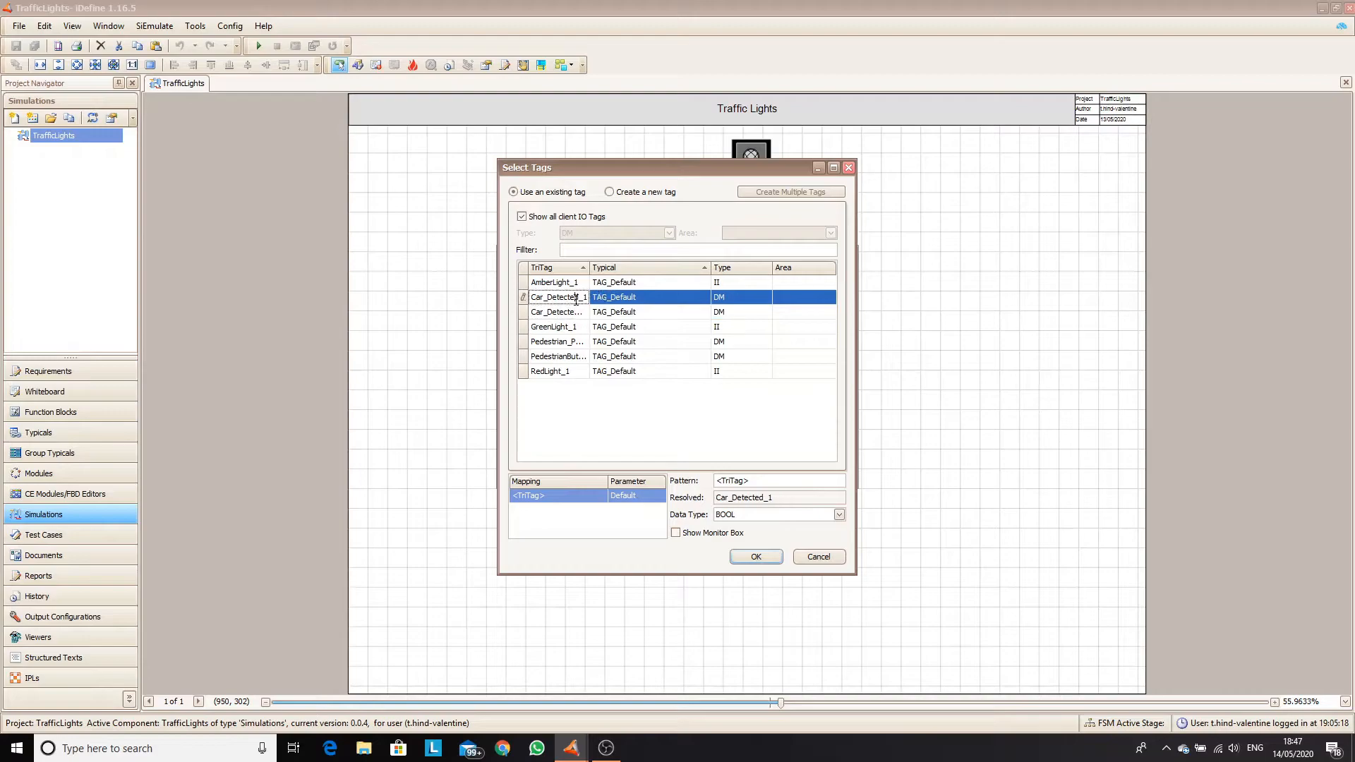
pyautogui.click(755, 558)
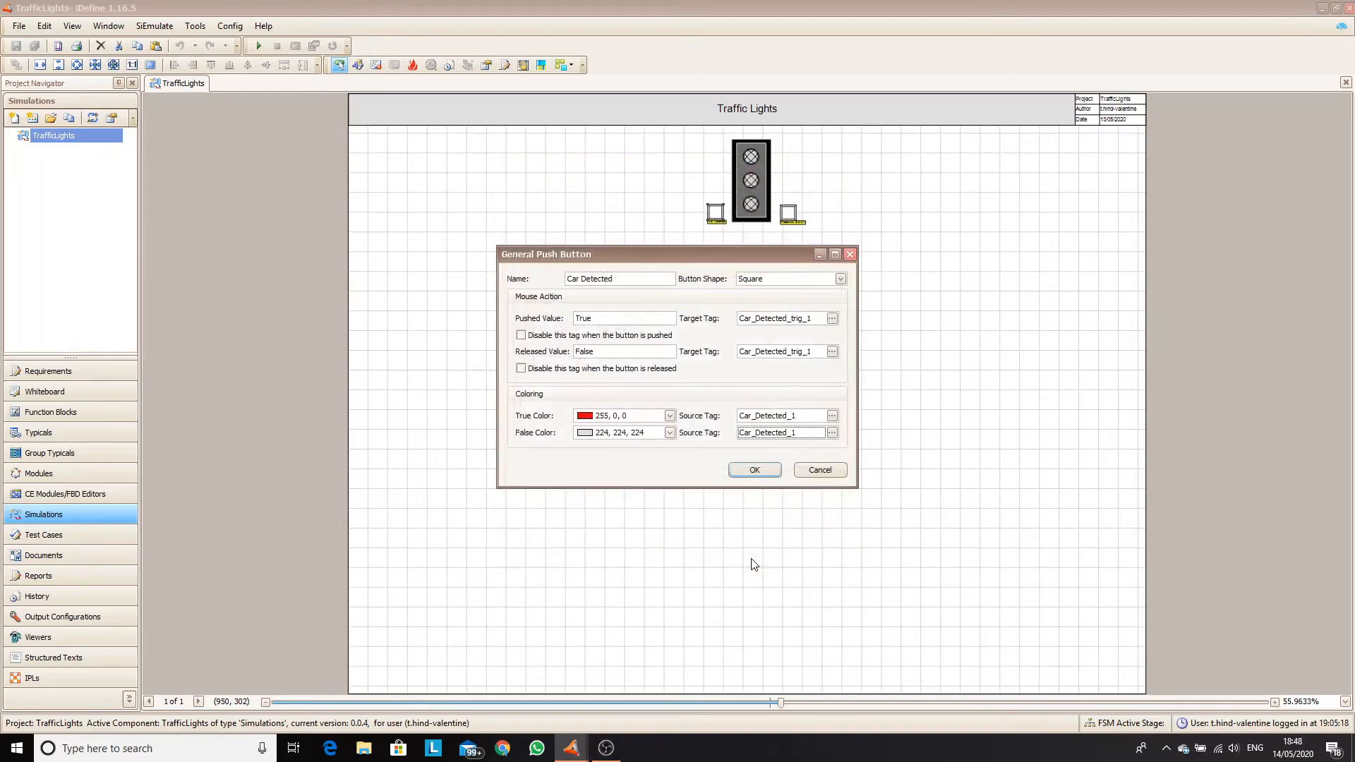
pyautogui.click(753, 471)
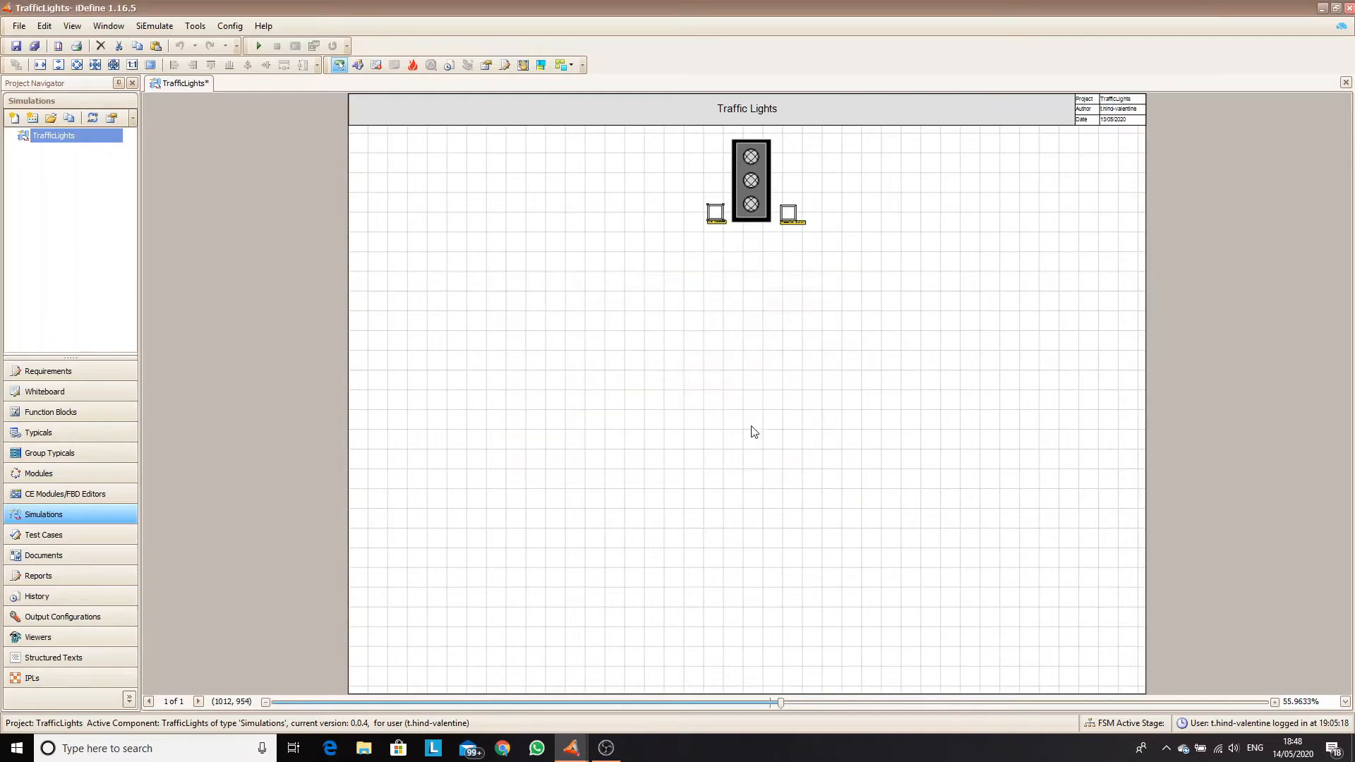
# Assign Pedestrian_Present_1 as the source tag for the Pedestrian Button's true and false colors and accept the settings
pyautogui.doubleClick(789, 217)
pyautogui.click(832, 319)
pyautogui.click(575, 342)
pyautogui.click(572, 356)
pyautogui.click(754, 557)
pyautogui.click(832, 352)
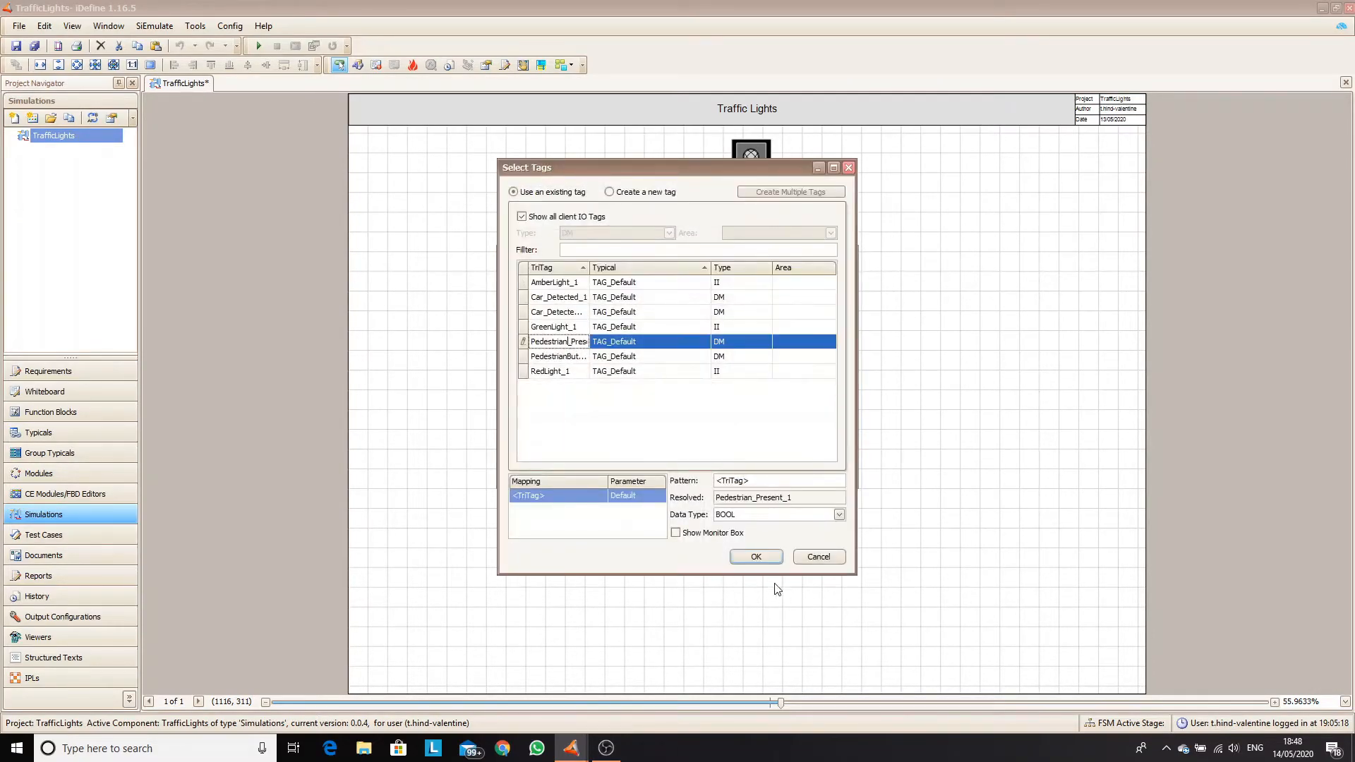
pyautogui.click(572, 341)
pyautogui.click(755, 556)
pyautogui.click(753, 471)
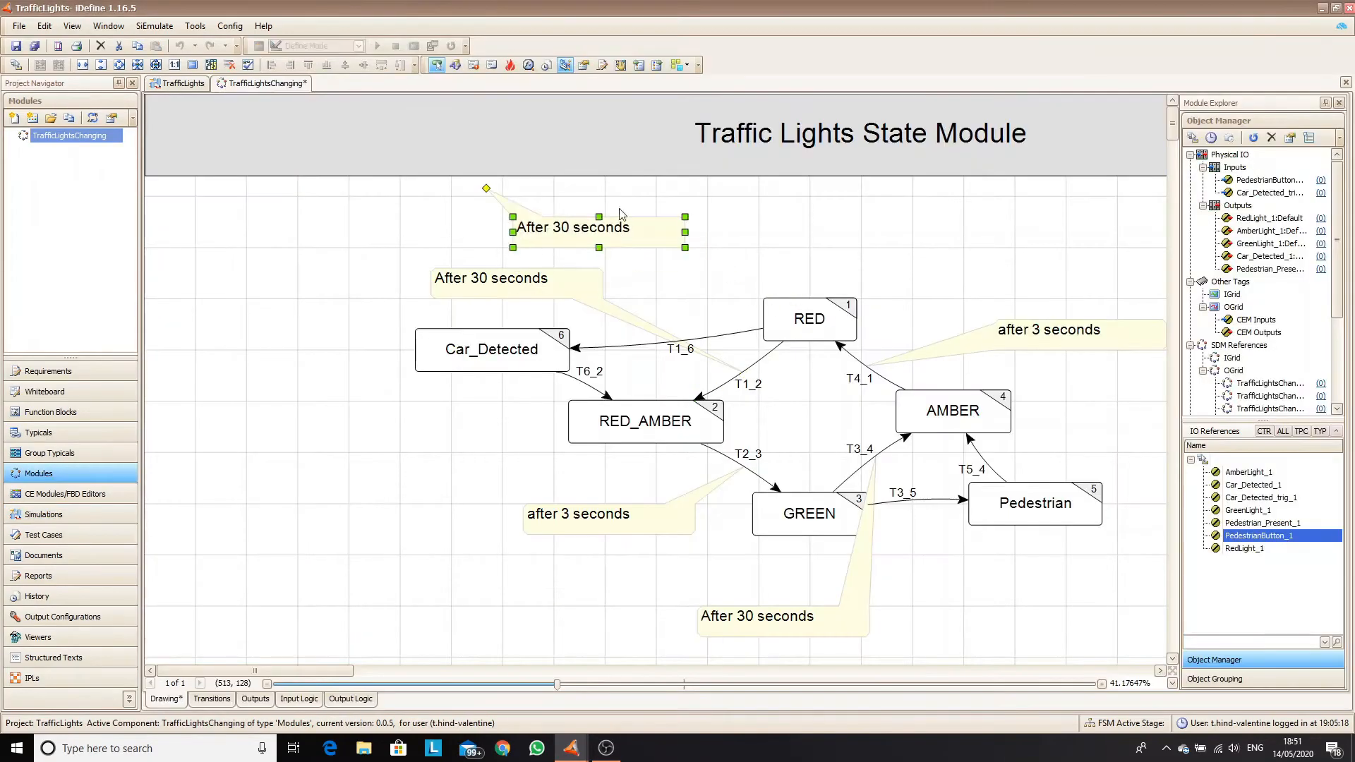
# Write the T1_6 callout as "When a car is detected and the time passed in red is less than 20 seconds" and enlarge it
pyautogui.write('When a car is detected and the time remaining is greater than 20 seconds')
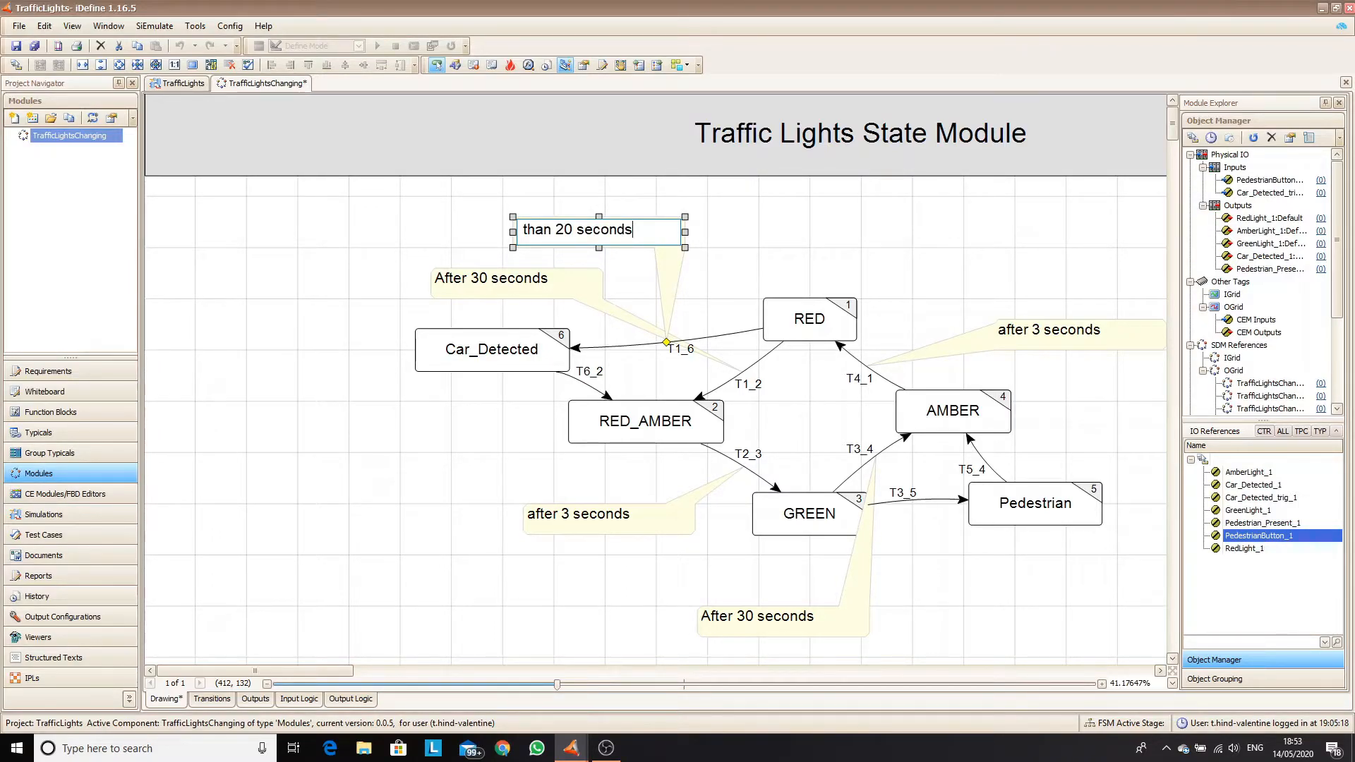
pyautogui.moveTo(598, 216); pyautogui.dragTo(597, 161)
pyautogui.moveTo(685, 248); pyautogui.dragTo(769, 268)
pyautogui.click(844, 206)
# Paste a callout below the Car_Detected state for transition T6_2 and change its text to "After 10 seconds"
pyautogui.scroll(10, 503, 318)
pyautogui.scroll(-10, 608, 303)
pyautogui.hotkey('ctrl', 'v')
pyautogui.moveTo(525, 448); pyautogui.dragTo(477, 297)
pyautogui.doubleClick(243, 351)
pyautogui.press('BackSpace')
pyautogui.write('1')
pyautogui.click(478, 385)
# Copy the "after 3 seconds" callout, point the copy at transition T5_4 and change its text to "after 10 seconds"
pyautogui.click(654, 301)
pyautogui.moveTo(1047, 247); pyautogui.dragTo(1092, 302)
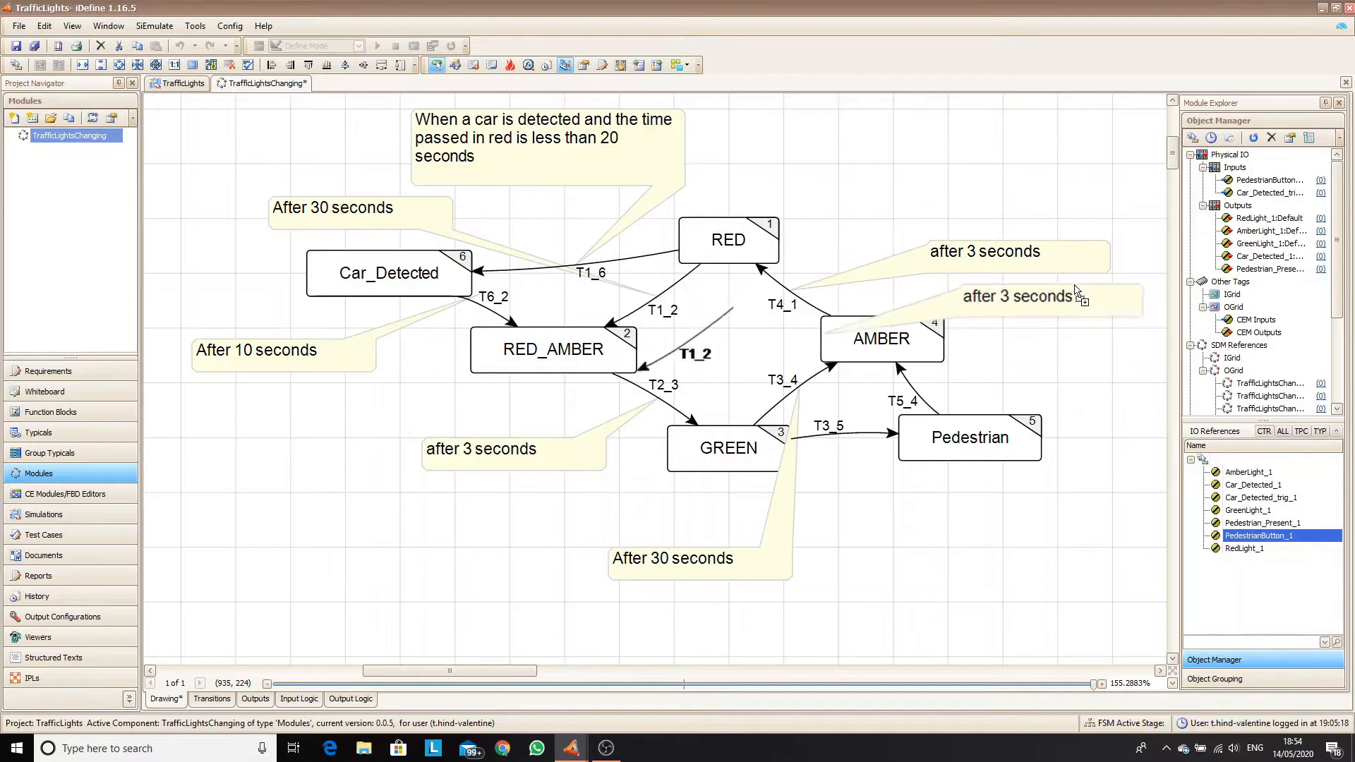
pyautogui.scroll(10, 1093, 302)
pyautogui.scroll(-10, 1016, 272)
pyautogui.moveTo(868, 231); pyautogui.dragTo(1068, 337)
pyautogui.moveTo(941, 287); pyautogui.dragTo(768, 372)
pyautogui.doubleClick(1024, 331)
pyautogui.press('BackSpace')
pyautogui.write('10')
# Copy a callout to transition T3_5 with the text "When a car is detected and the time passed in GREEN is less than 20 seconds"
pyautogui.click(549, 577)
pyautogui.moveTo(549, 576); pyautogui.dragTo(695, 656)
pyautogui.moveTo(791, 450); pyautogui.dragTo(697, 421)
pyautogui.doubleClick(374, 126)
pyautogui.hotkey('ctrl', 'a')
pyautogui.doubleClick(688, 647)
pyautogui.write('When a car is detected and the time passed in red is less than 20 seconds')
pyautogui.moveTo(710, 485); pyautogui.dragTo(811, 395)
pyautogui.doubleClick(789, 510)
pyautogui.write('GREEN')
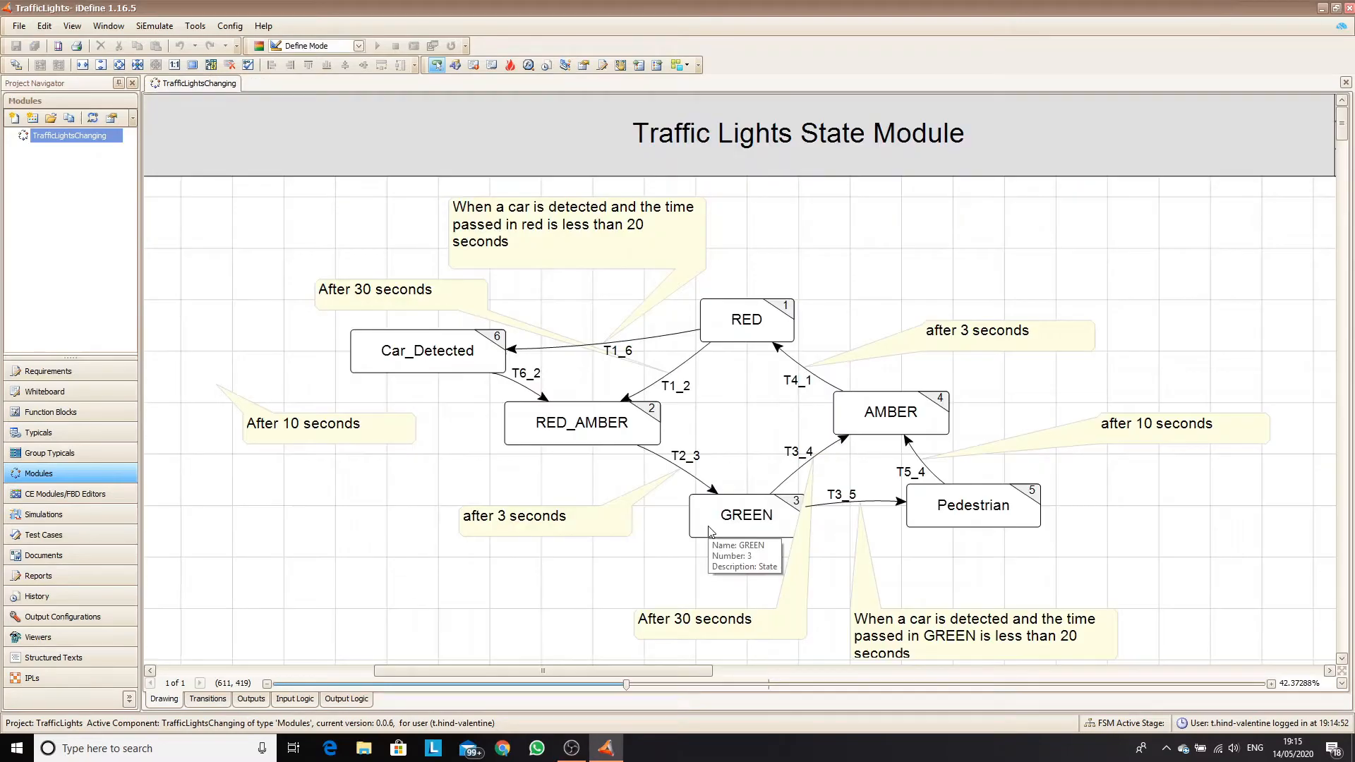
# Run the state module in Emulate Mode and trigger the car detected input during RED and the pedestrian button input during GREEN
pyautogui.scroll(-1, 709, 527)
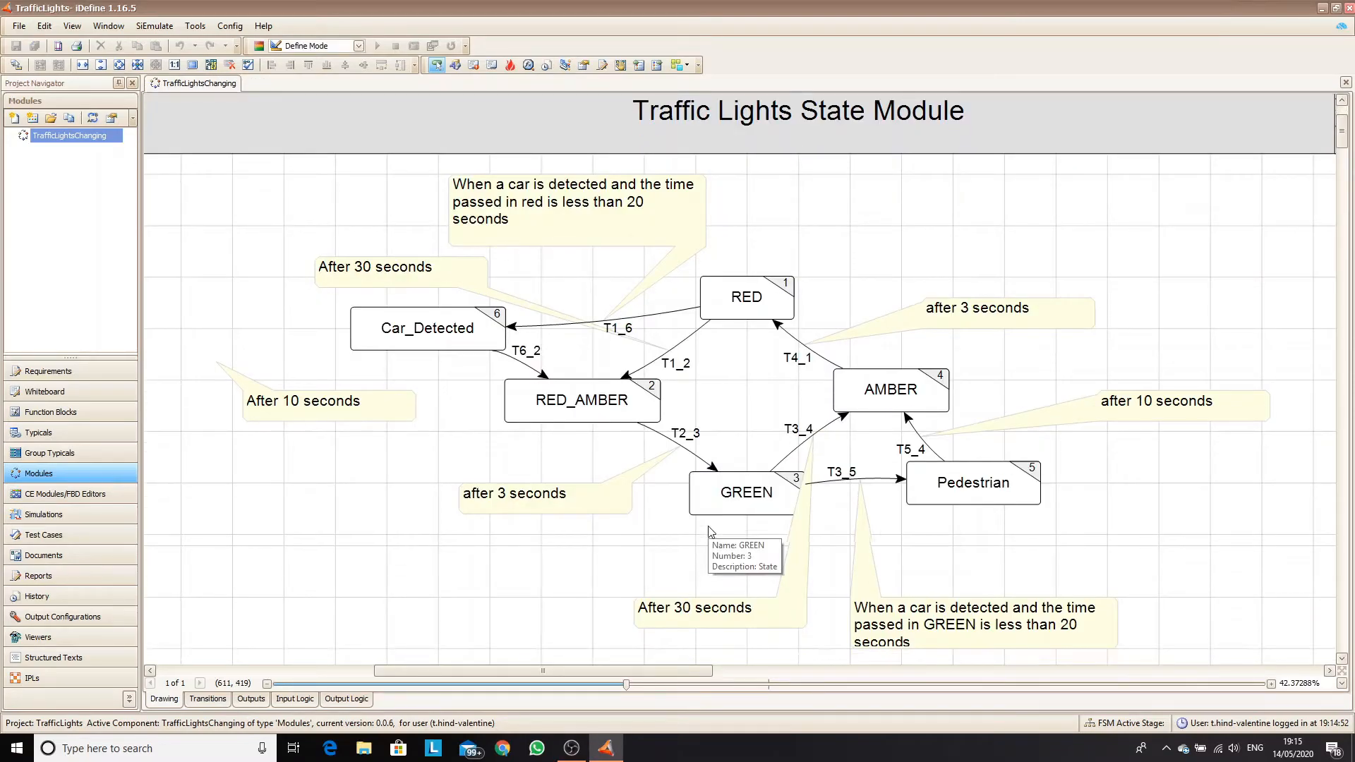
pyautogui.click(344, 45)
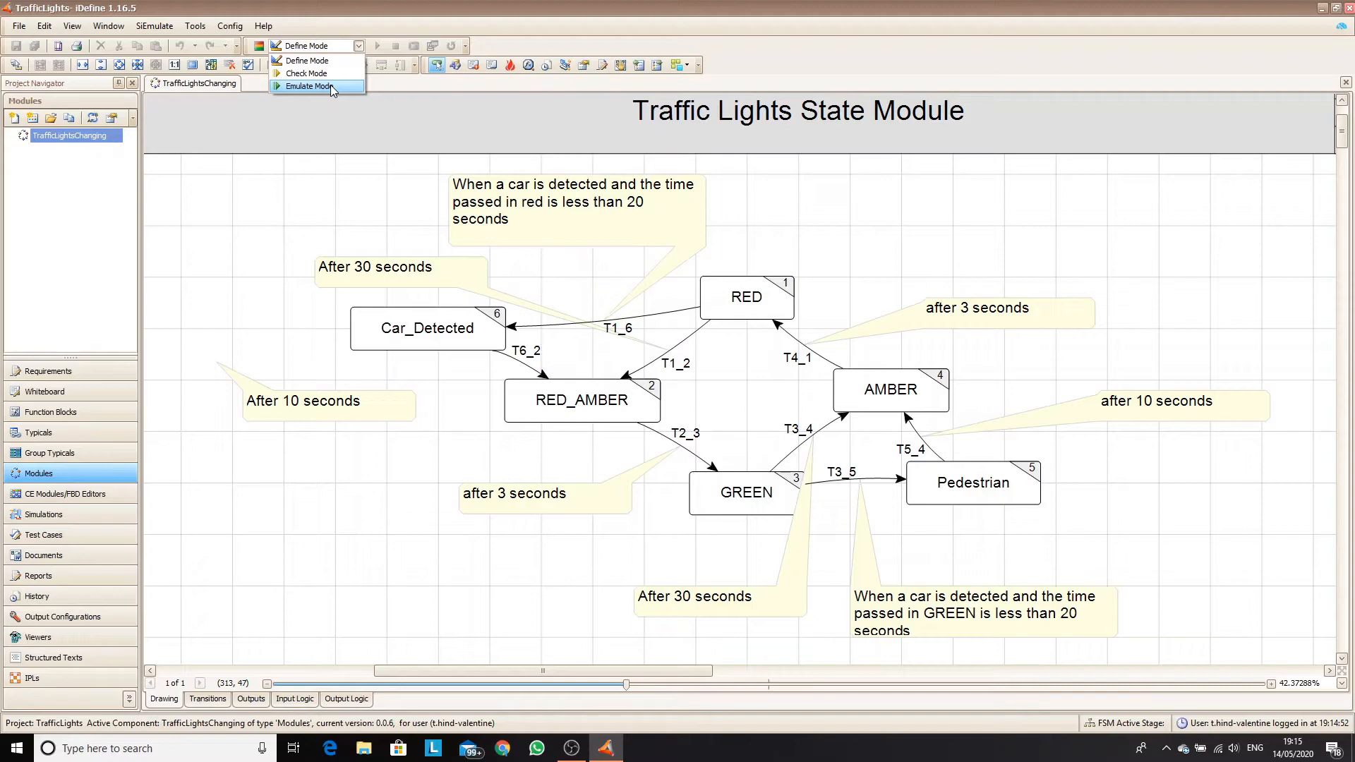
pyautogui.click(330, 85)
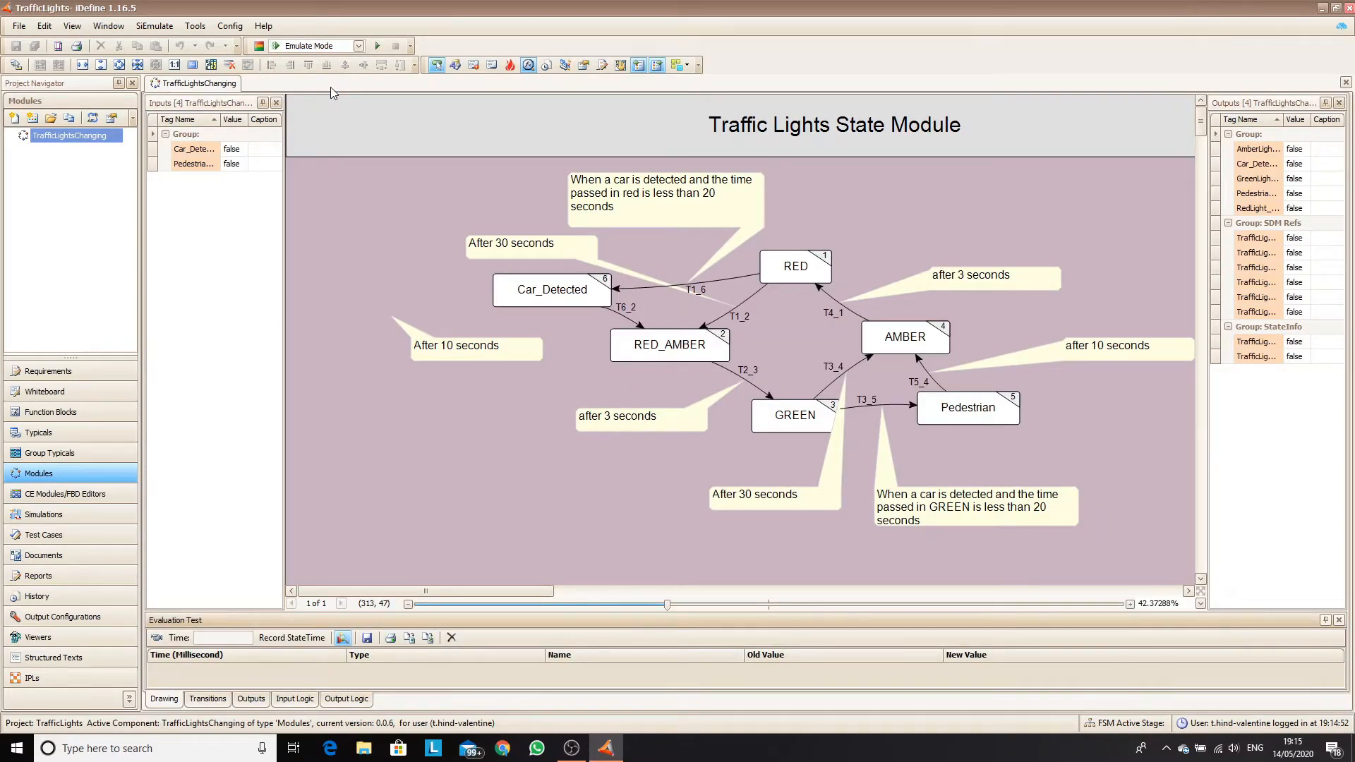
pyautogui.click(377, 47)
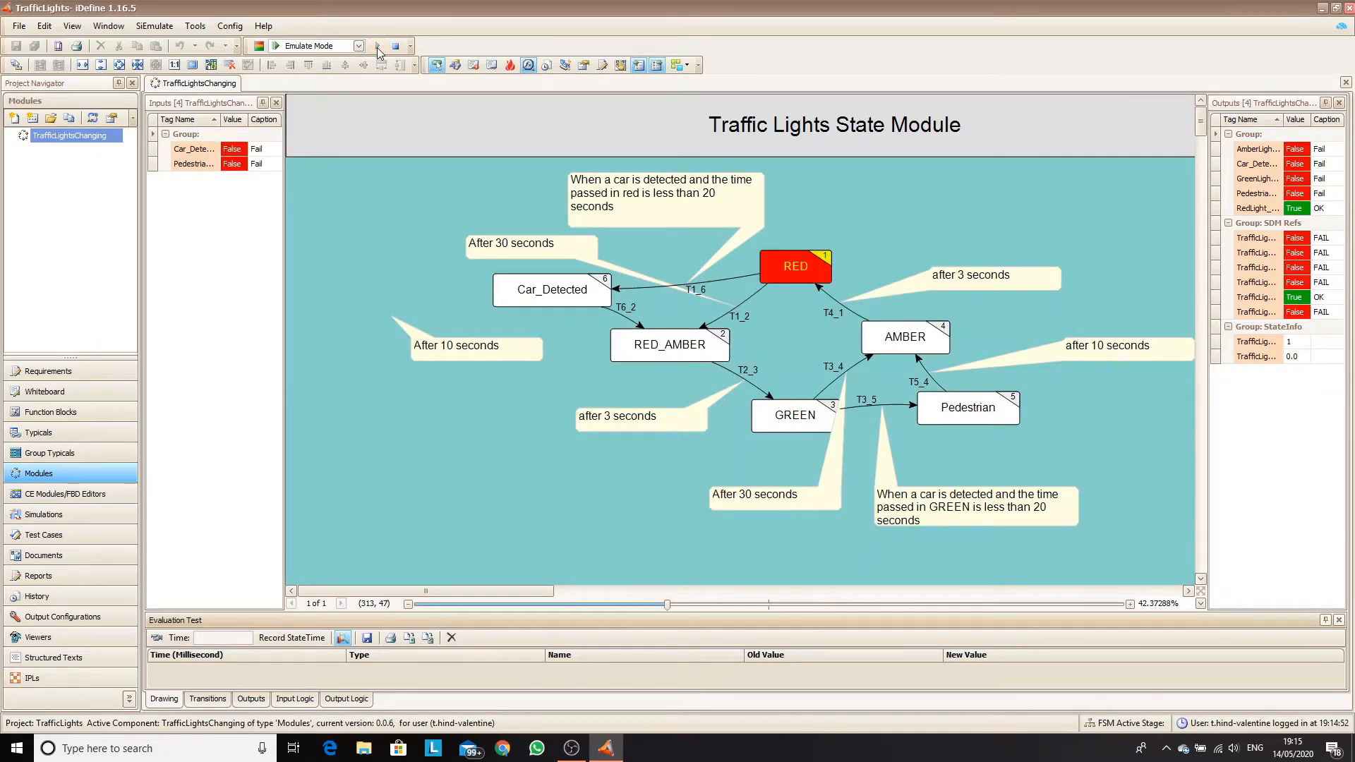
pyautogui.click(245, 152)
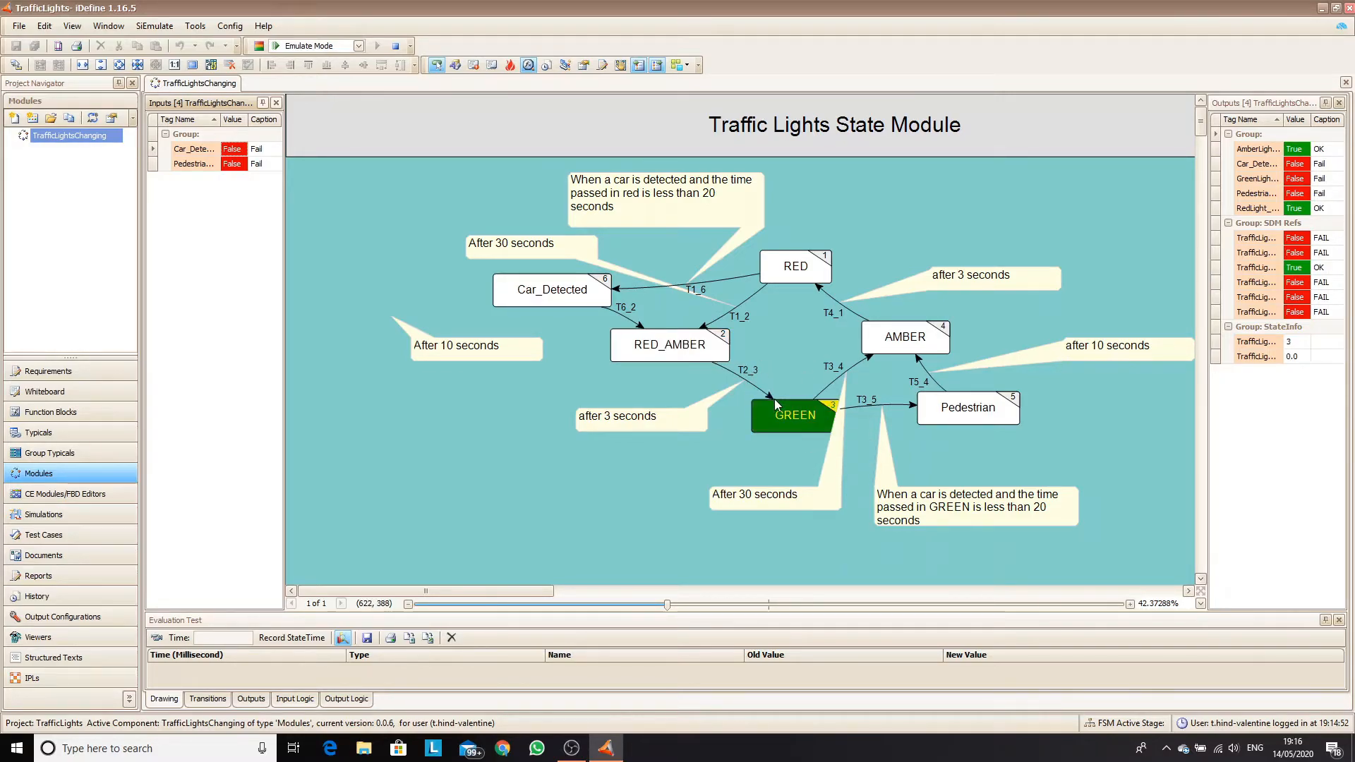
pyautogui.click(240, 165)
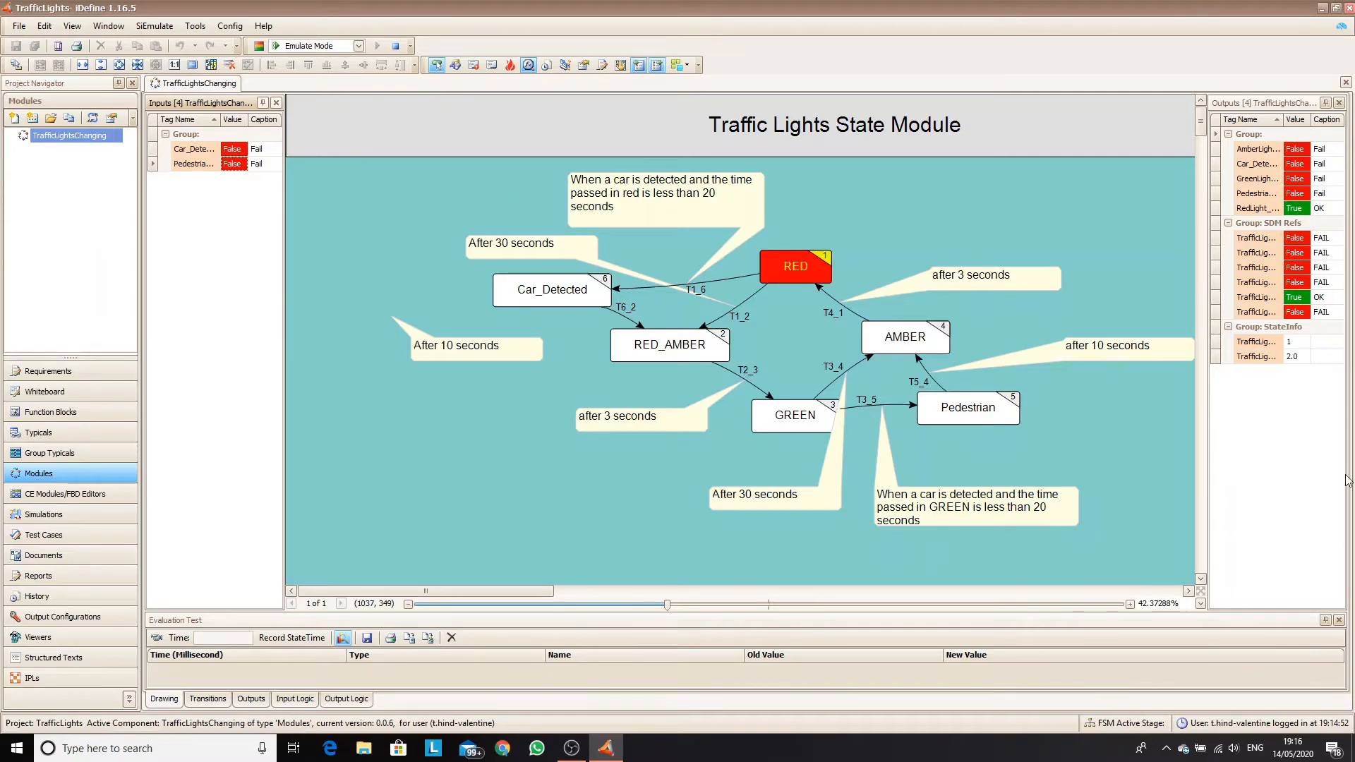
# Stop the module's emulation and return it to Define Mode
pyautogui.click(396, 47)
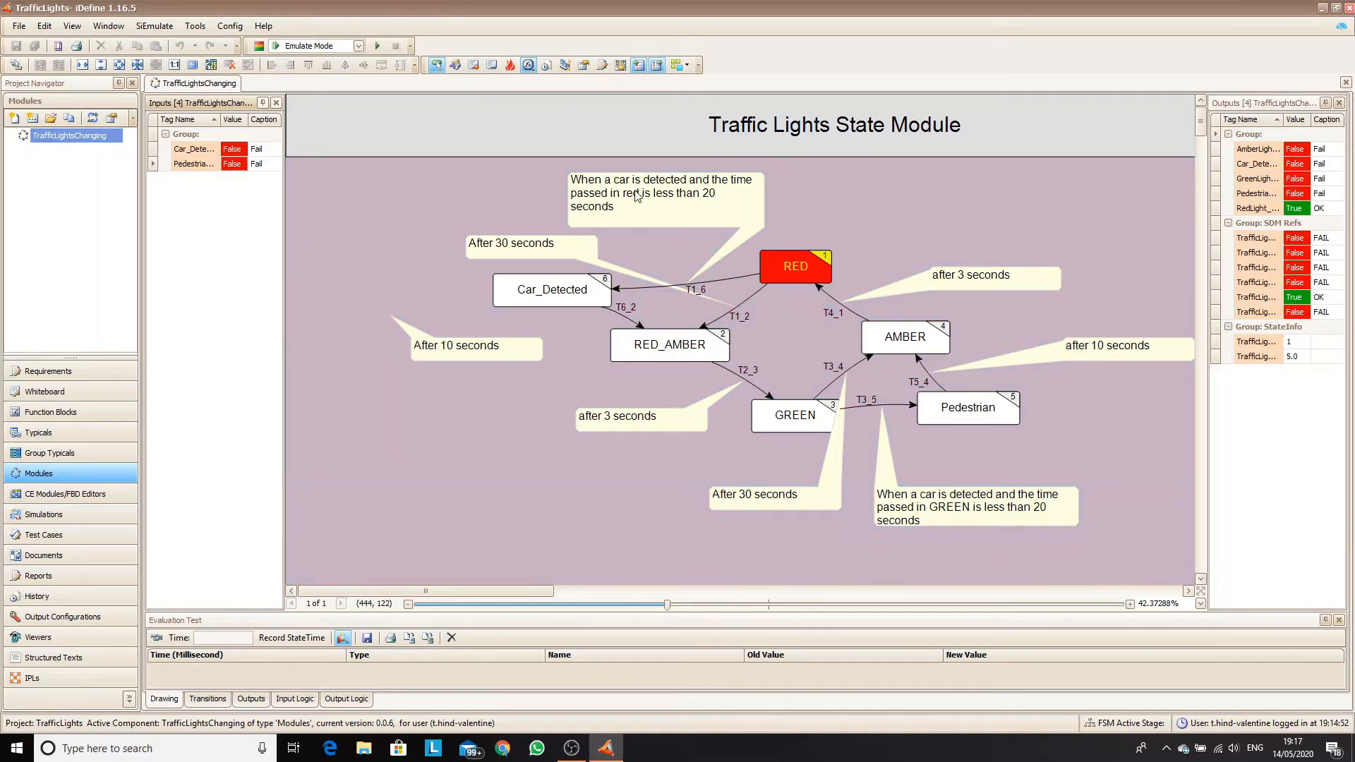
pyautogui.click(358, 46)
pyautogui.click(310, 85)
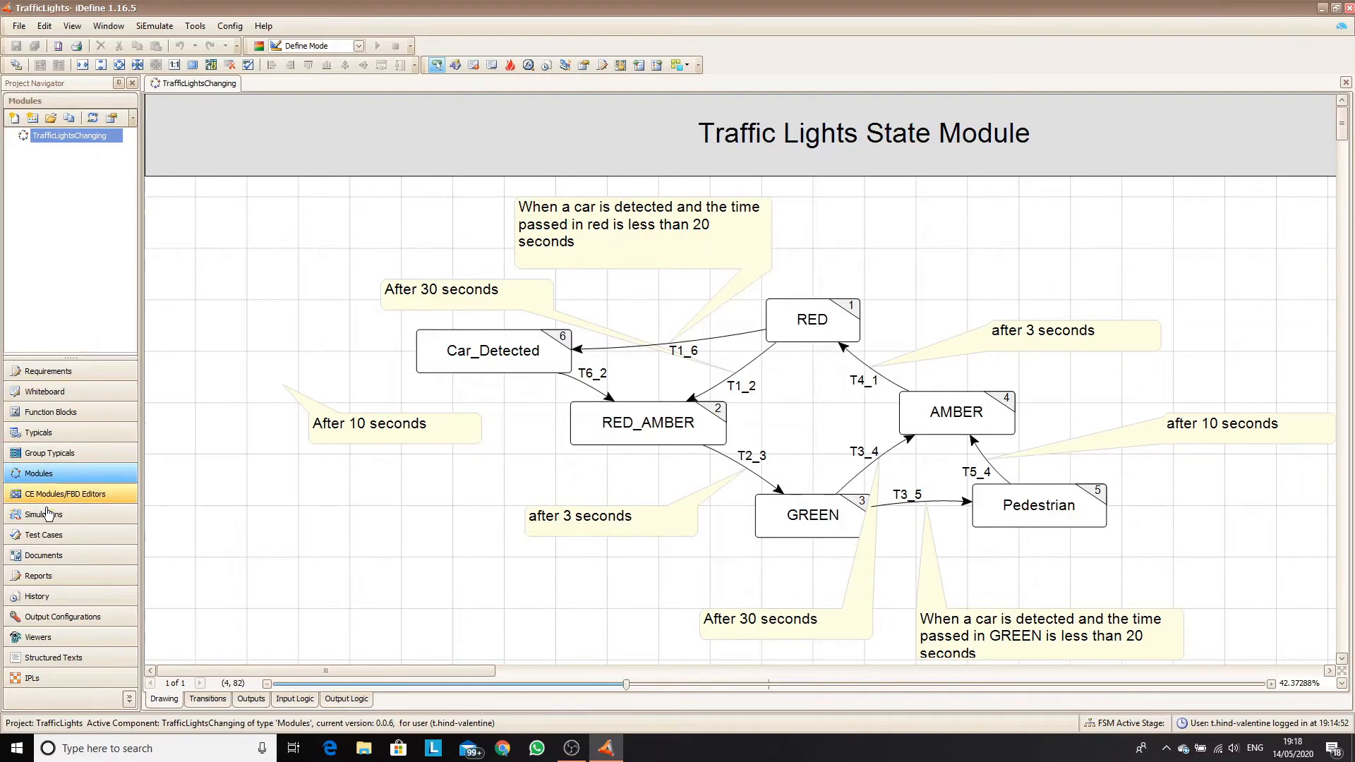
# Create revision 1.0.1 of the OC_TraffigLights output configuration and build it with the default build options
pyautogui.click(33, 616)
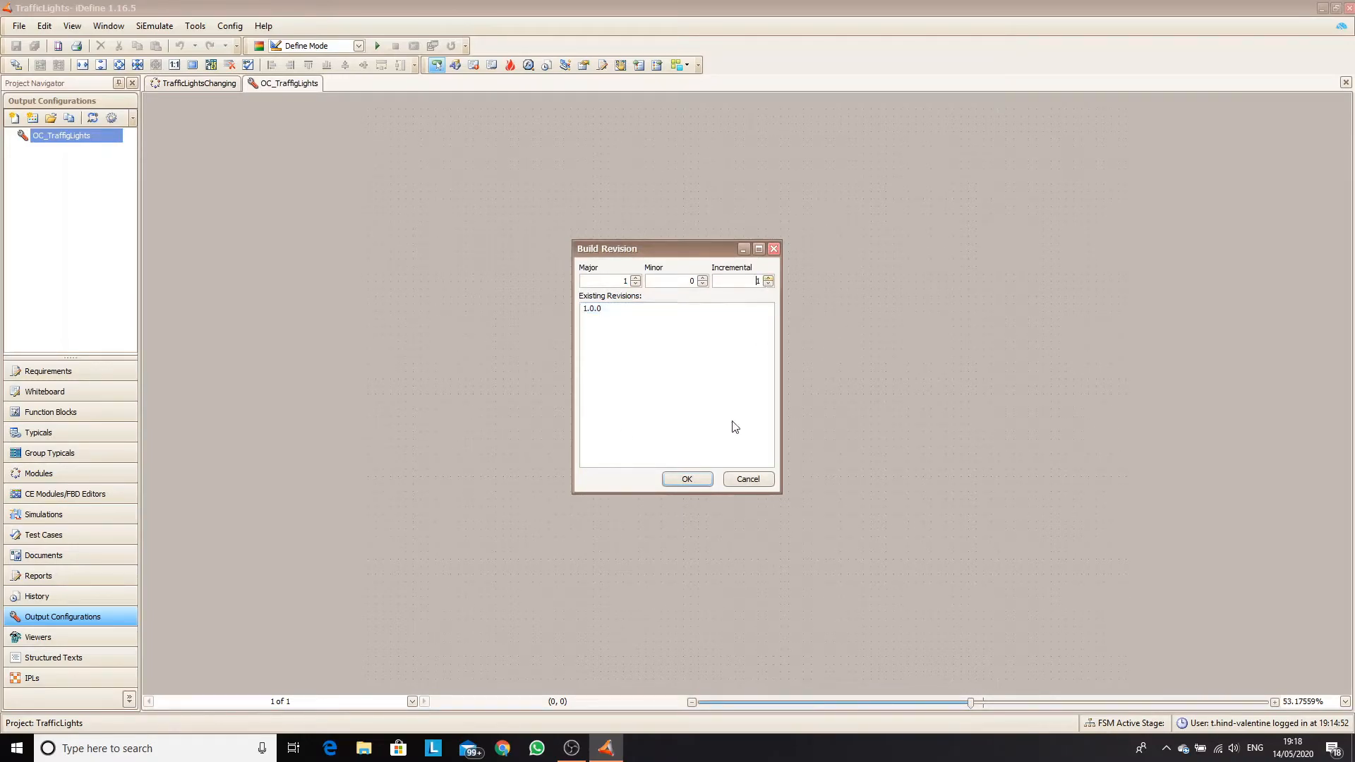
pyautogui.click(687, 479)
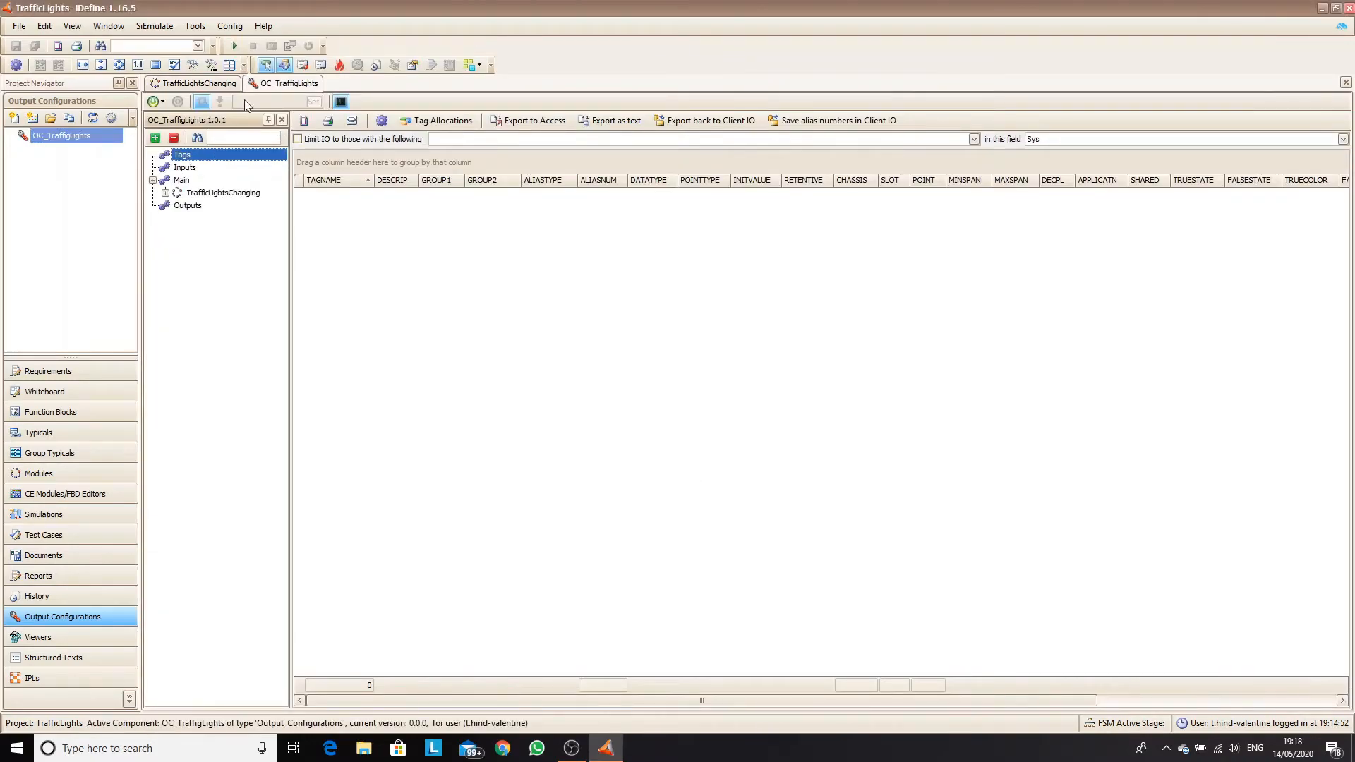
pyautogui.click(192, 64)
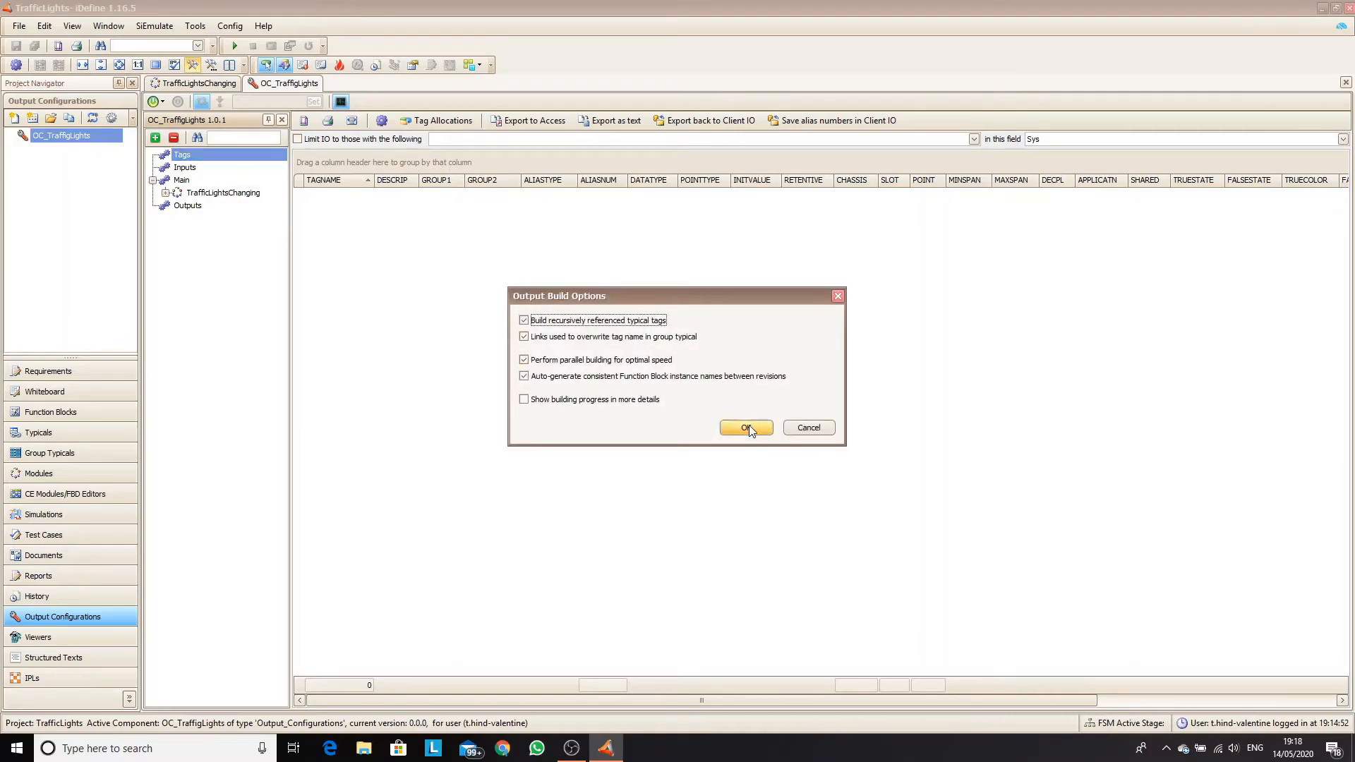
pyautogui.click(745, 427)
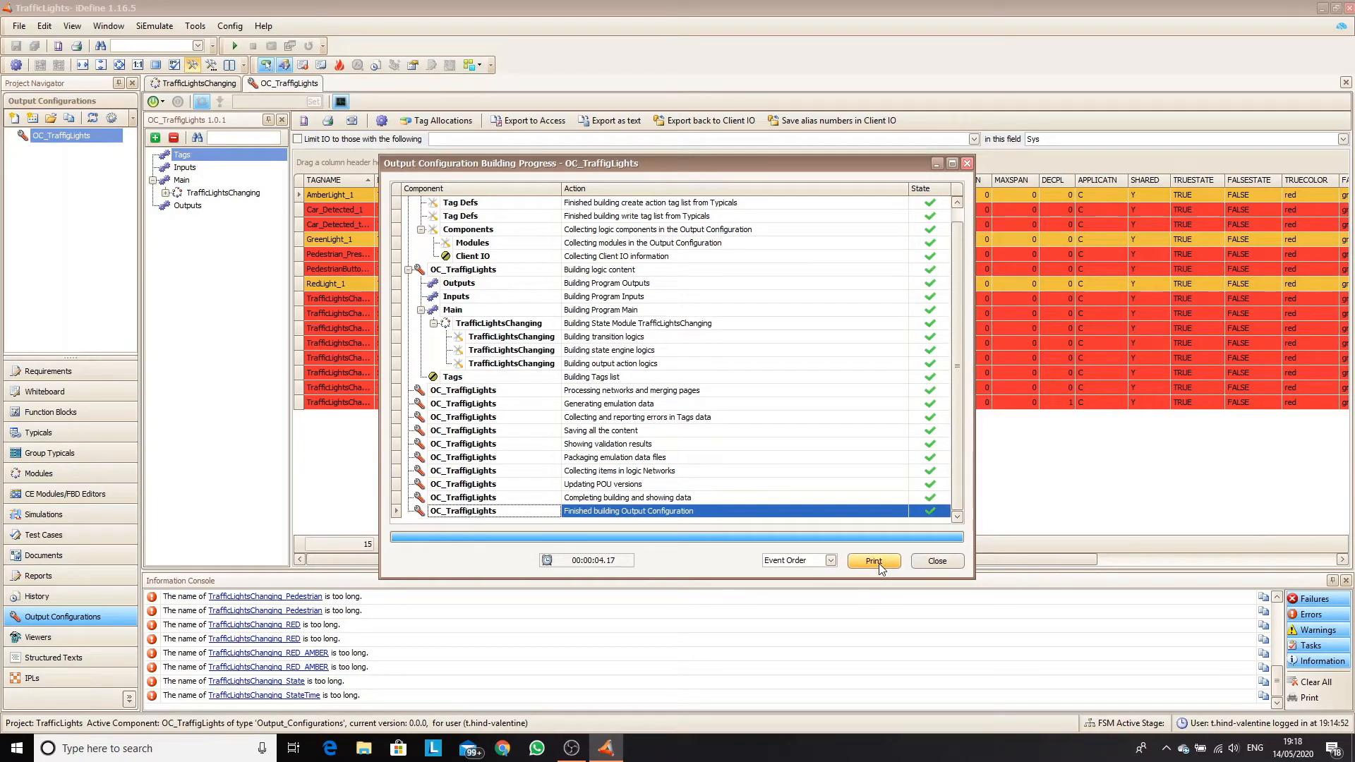
pyautogui.click(939, 565)
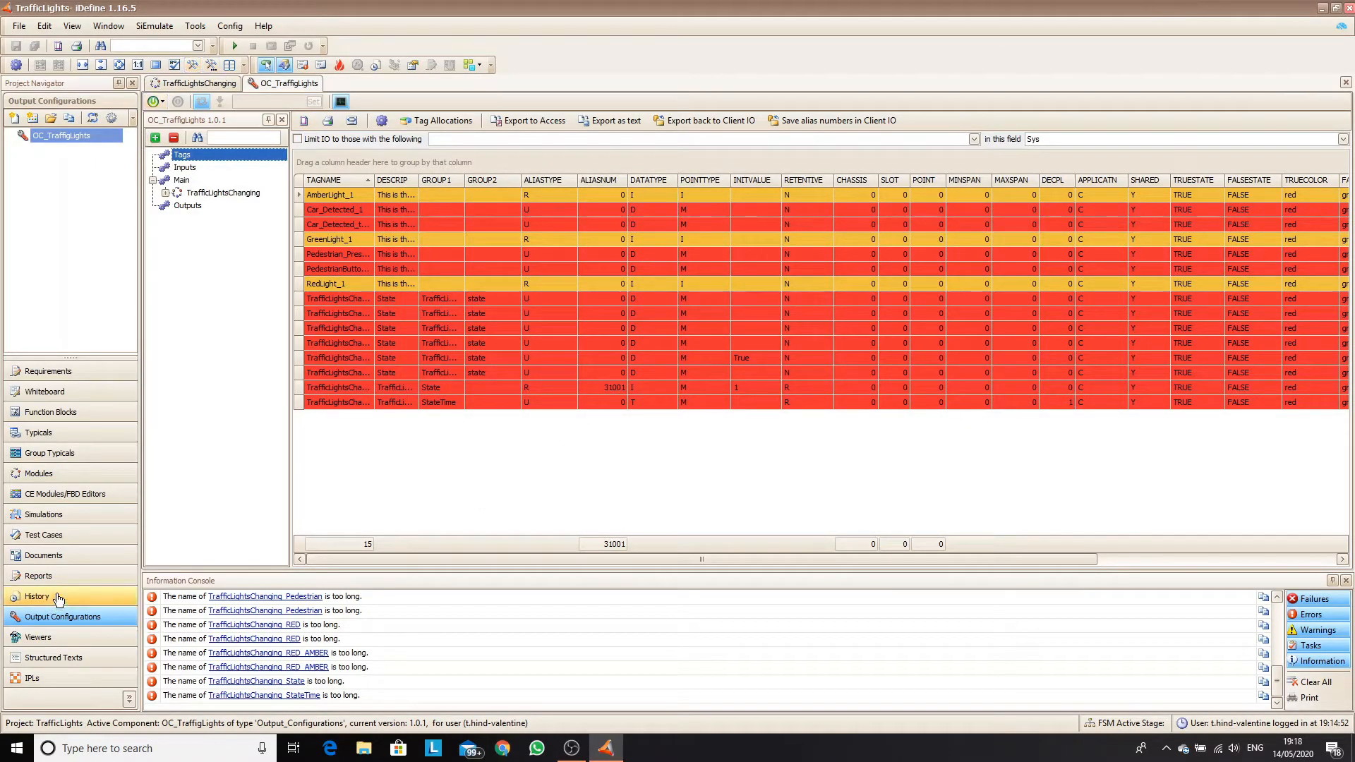
# Open the SiEmulate Controller and load the modules of OC_TraffigLights revision 1.0.1
pyautogui.click(42, 637)
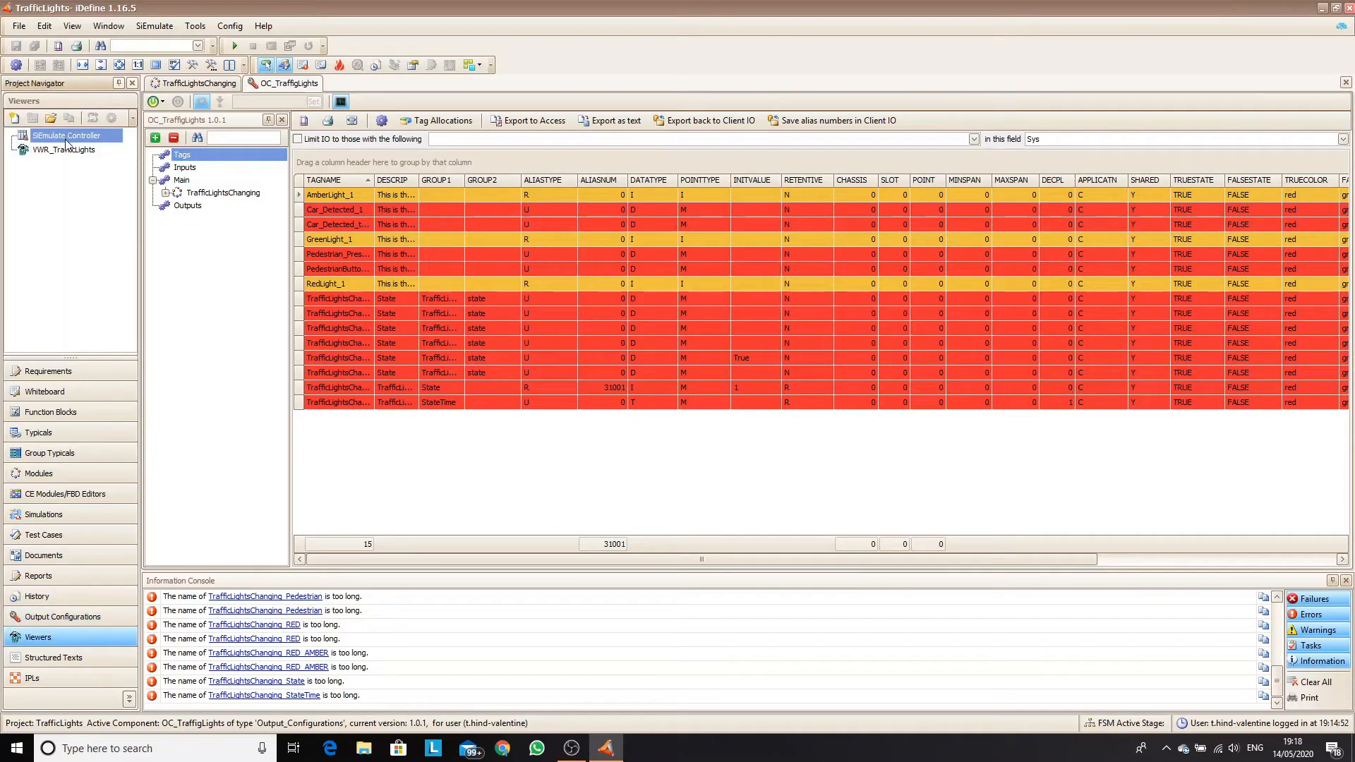
pyautogui.doubleClick(65, 136)
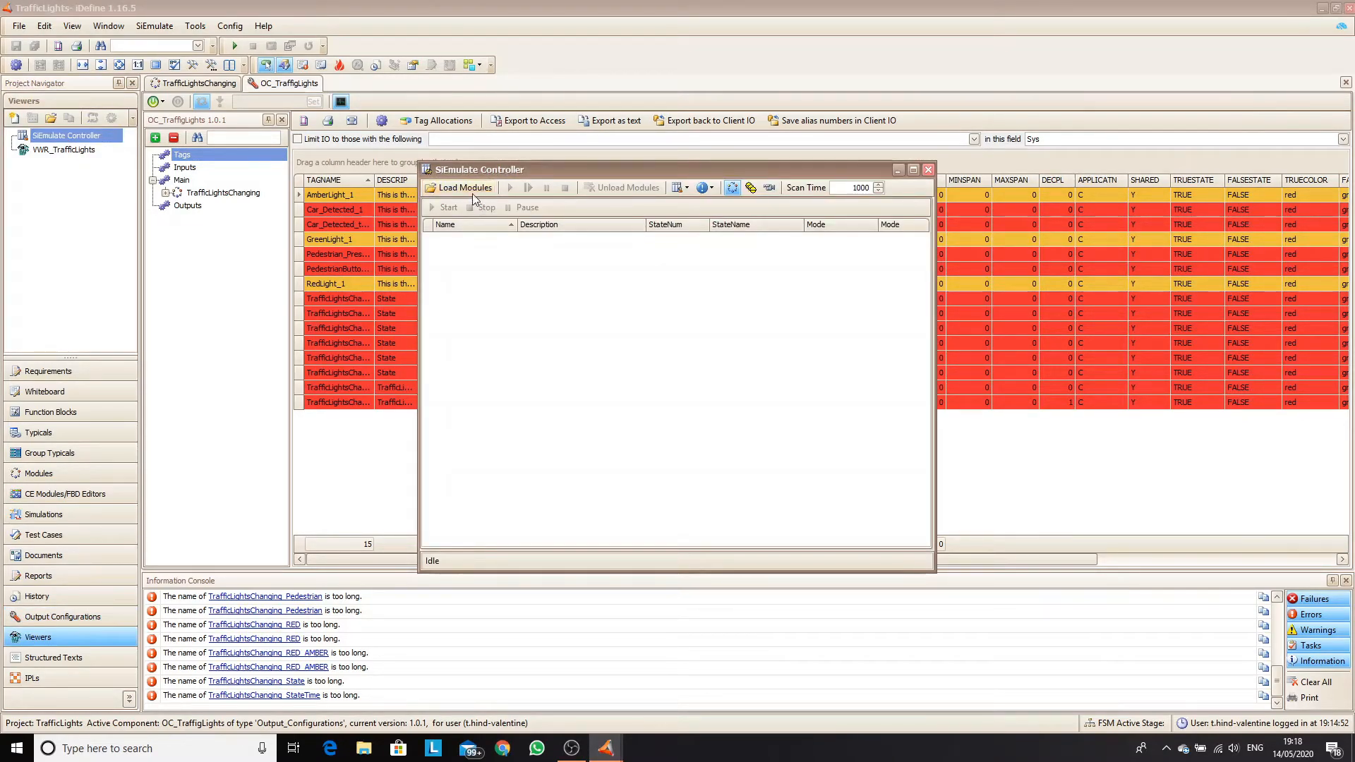
pyautogui.click(470, 190)
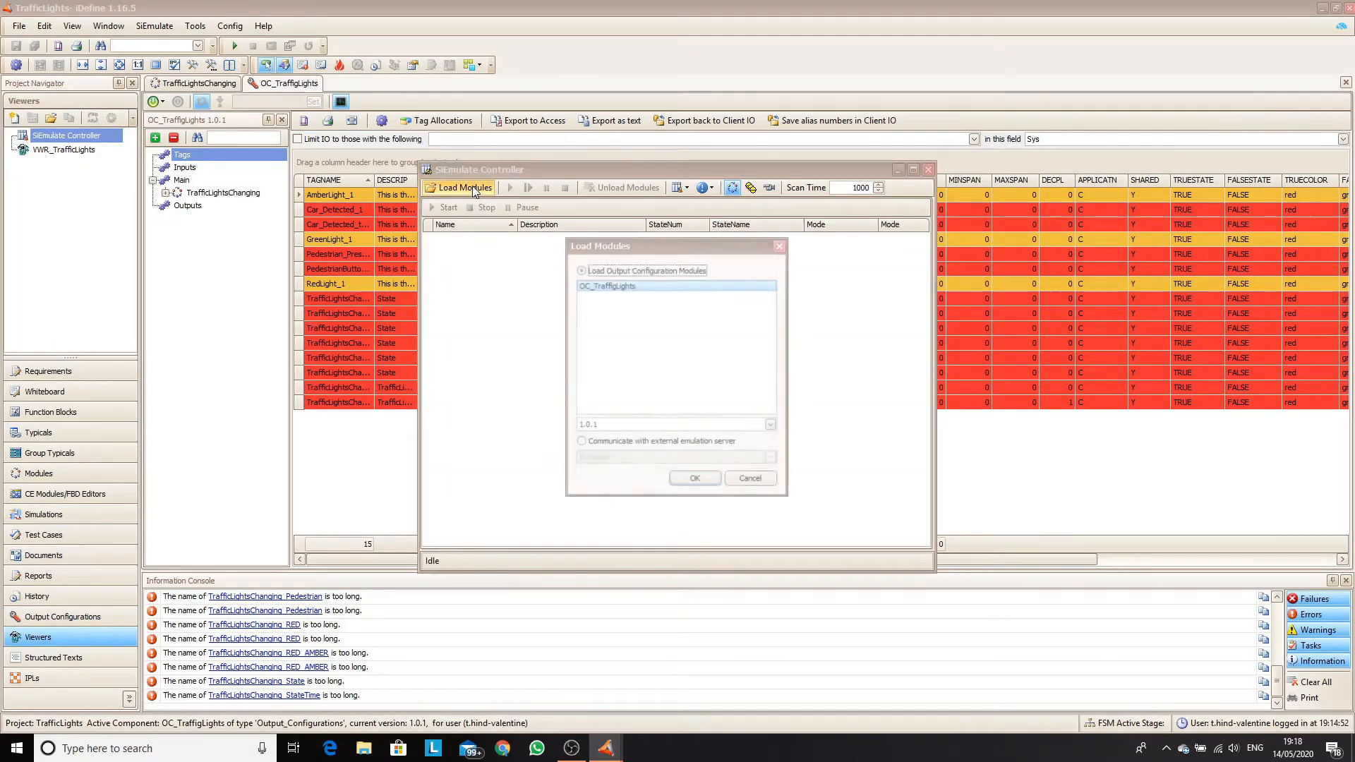
pyautogui.click(682, 482)
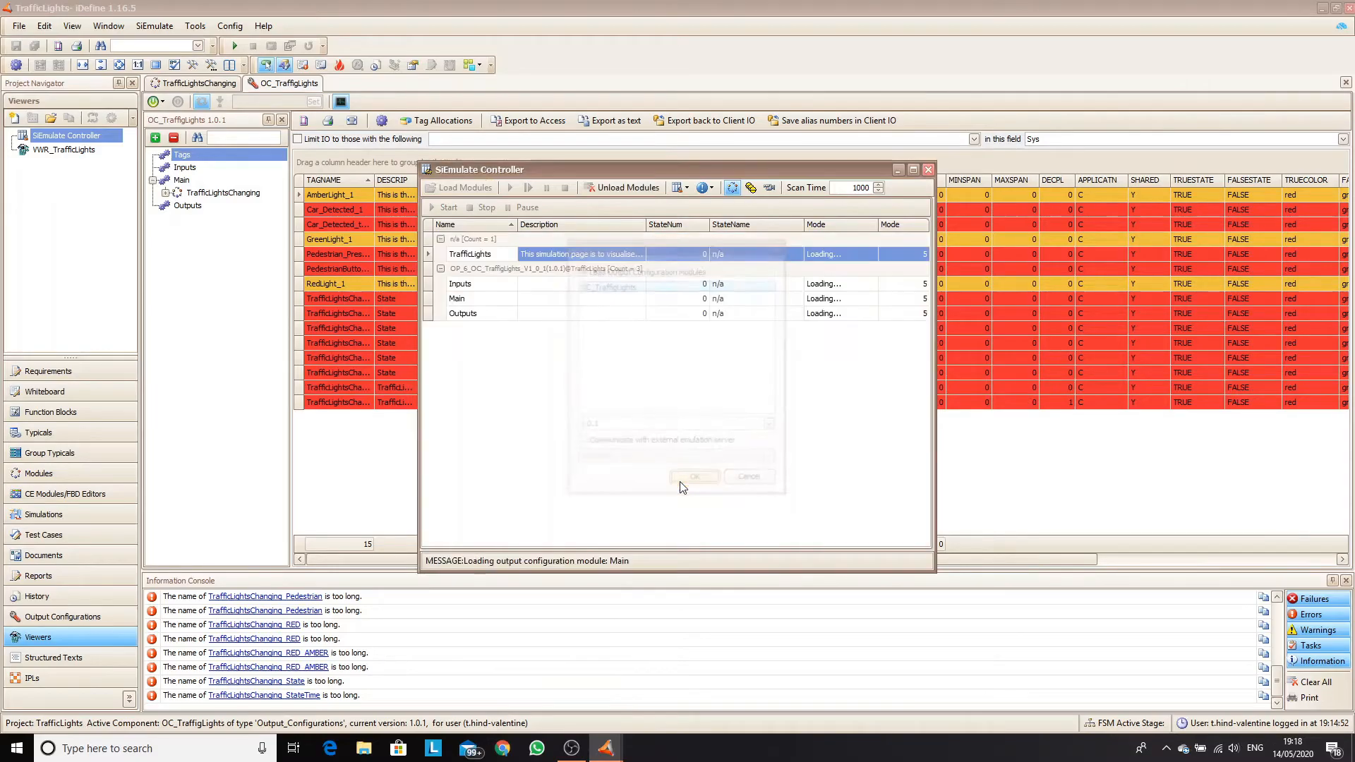
# Open the VWR_TrafficLights viewer, fit the whole traffic light with both buttons in view, and connect the viewer to the emulation
pyautogui.doubleClick(66, 151)
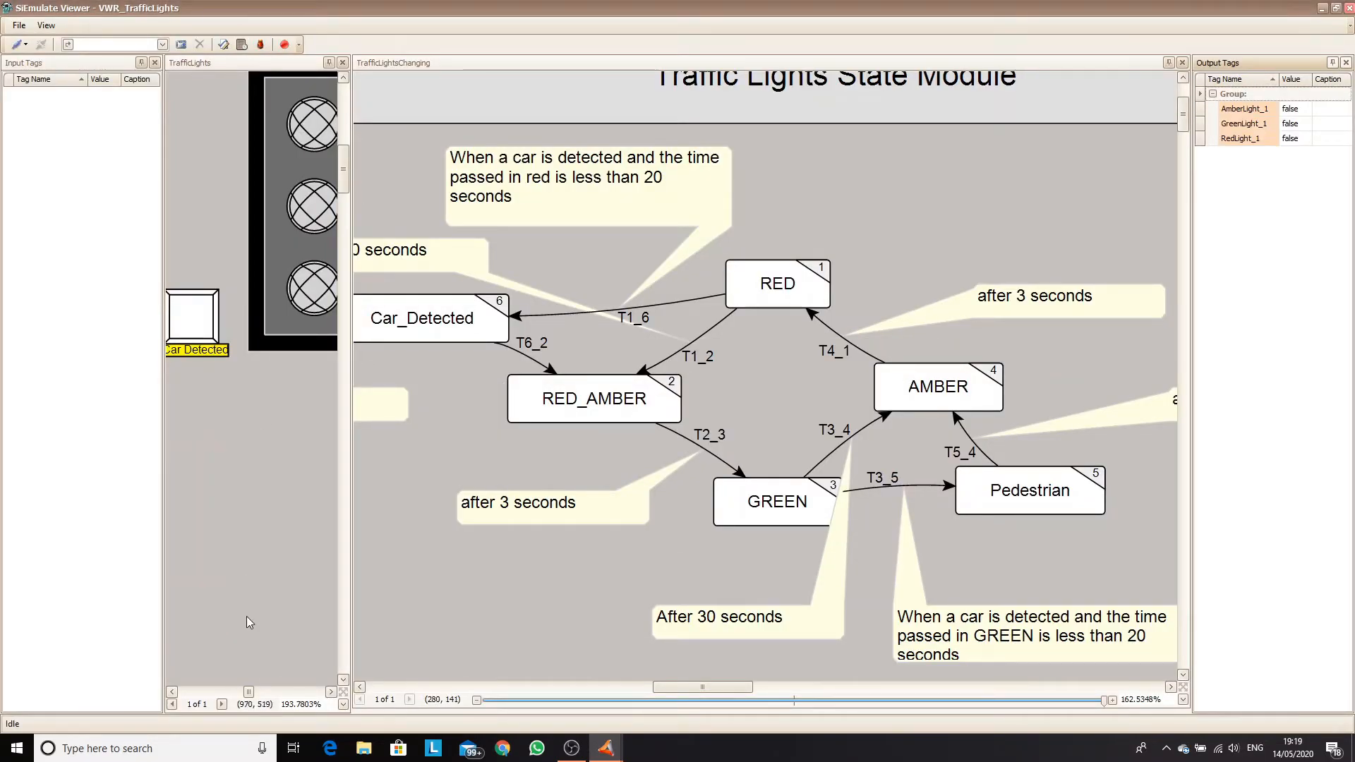
pyautogui.click(342, 694)
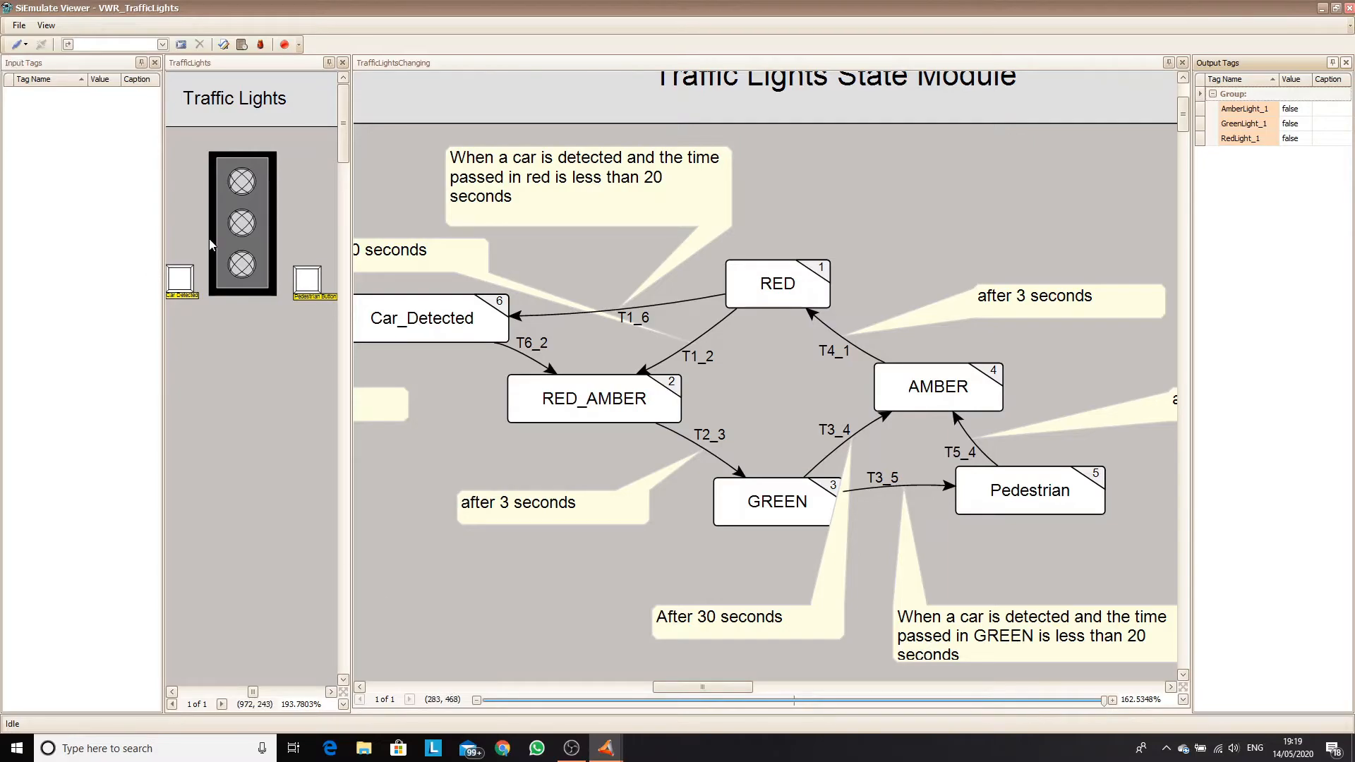
pyautogui.click(17, 44)
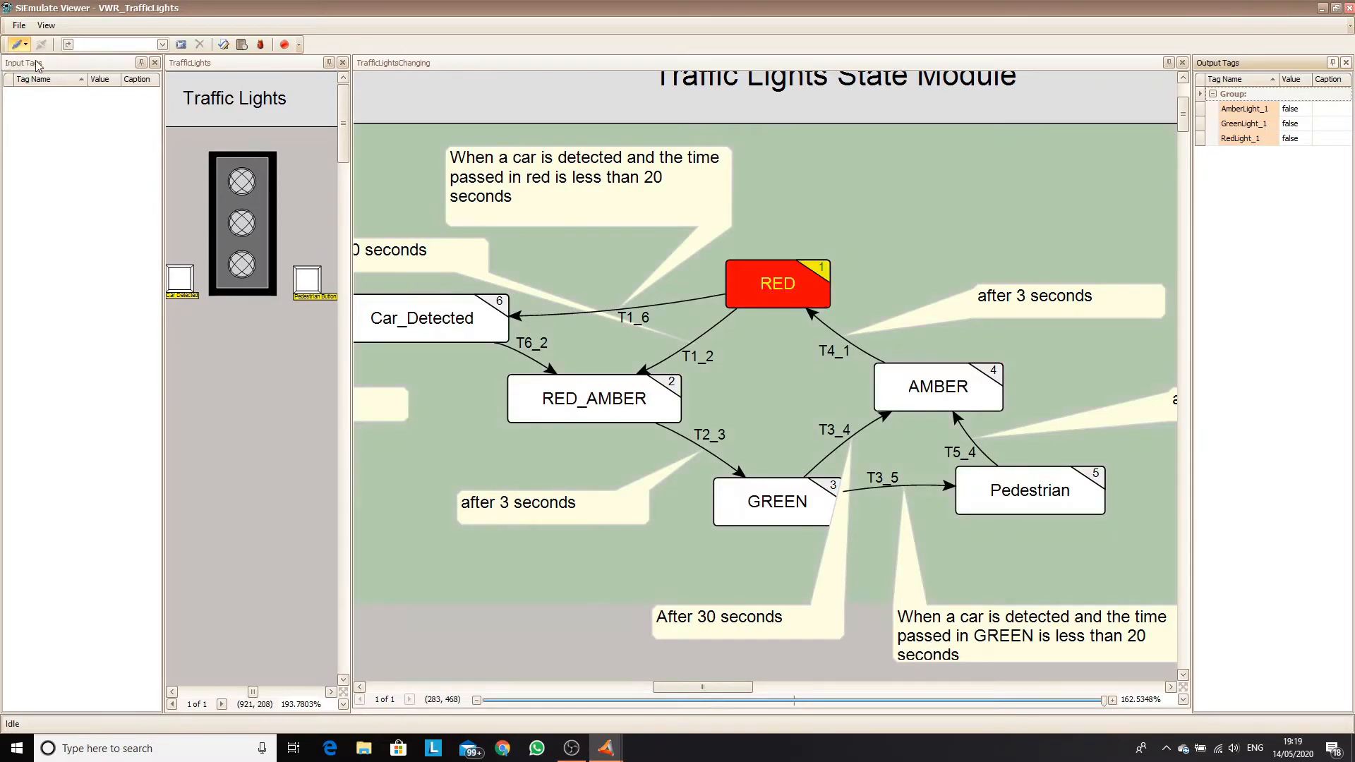
# Start emulating the loaded modules from the SiEmulate Controller and return to the VWR_TrafficLights viewer
pyautogui.moveTo(606, 747)
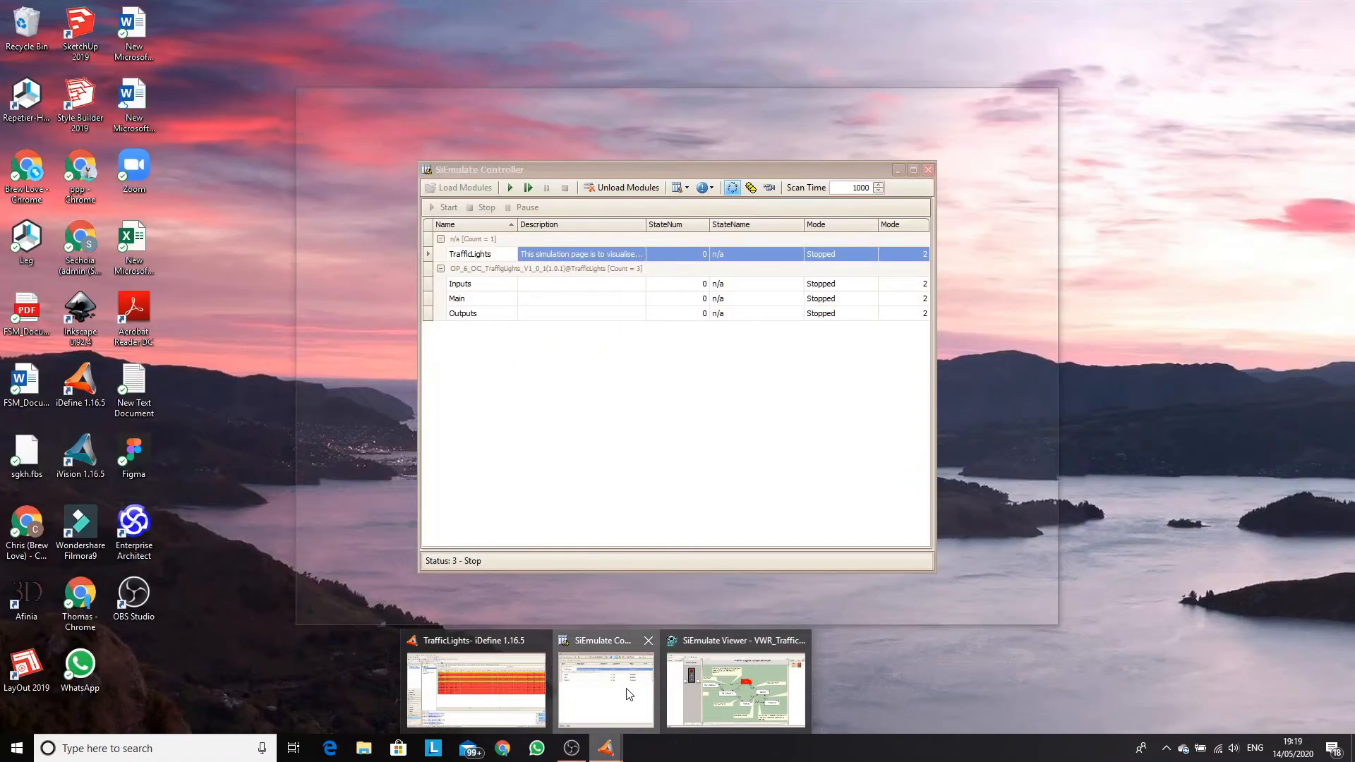
pyautogui.click(605, 688)
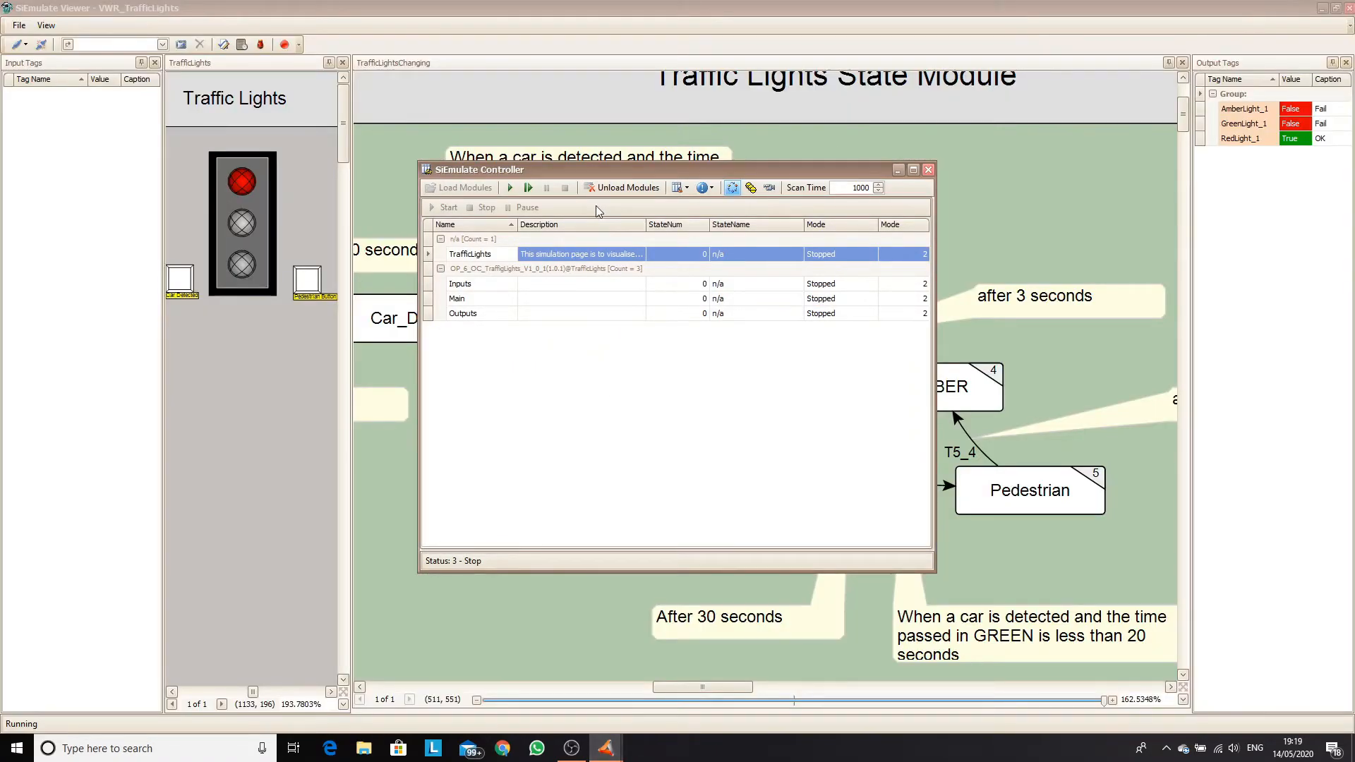
pyautogui.click(510, 188)
pyautogui.click(374, 493)
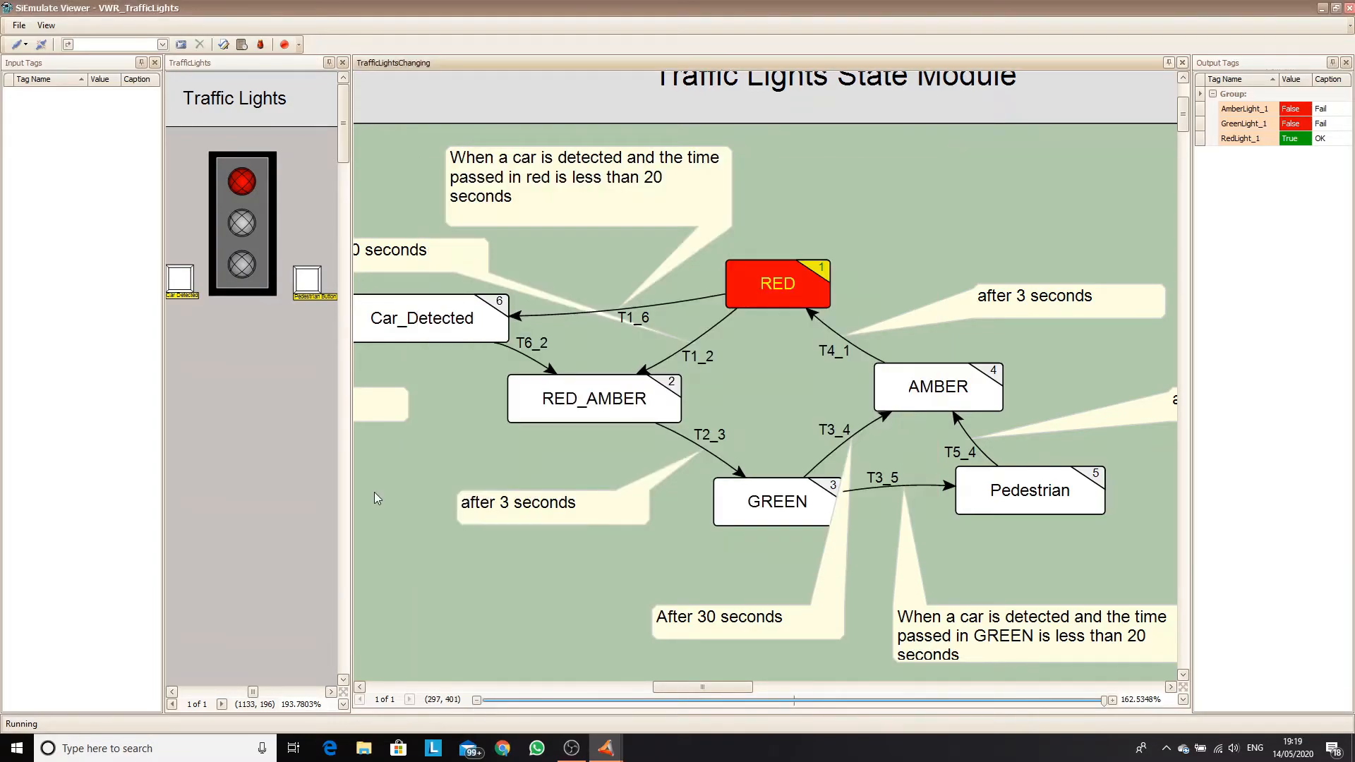
# Test the simulation by triggering the Car Detected button during RED and the Pedestrian Button during GREEN
pyautogui.click(183, 283)
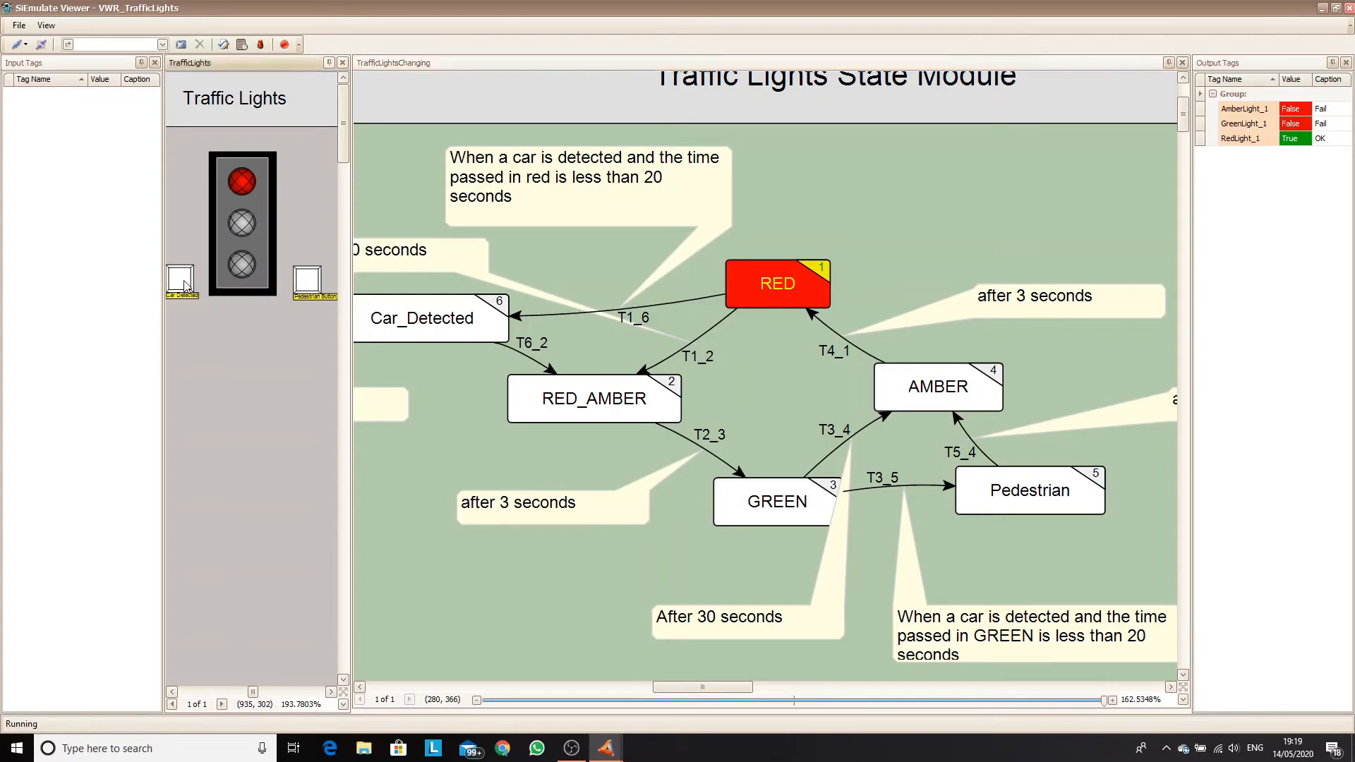
pyautogui.click(183, 284)
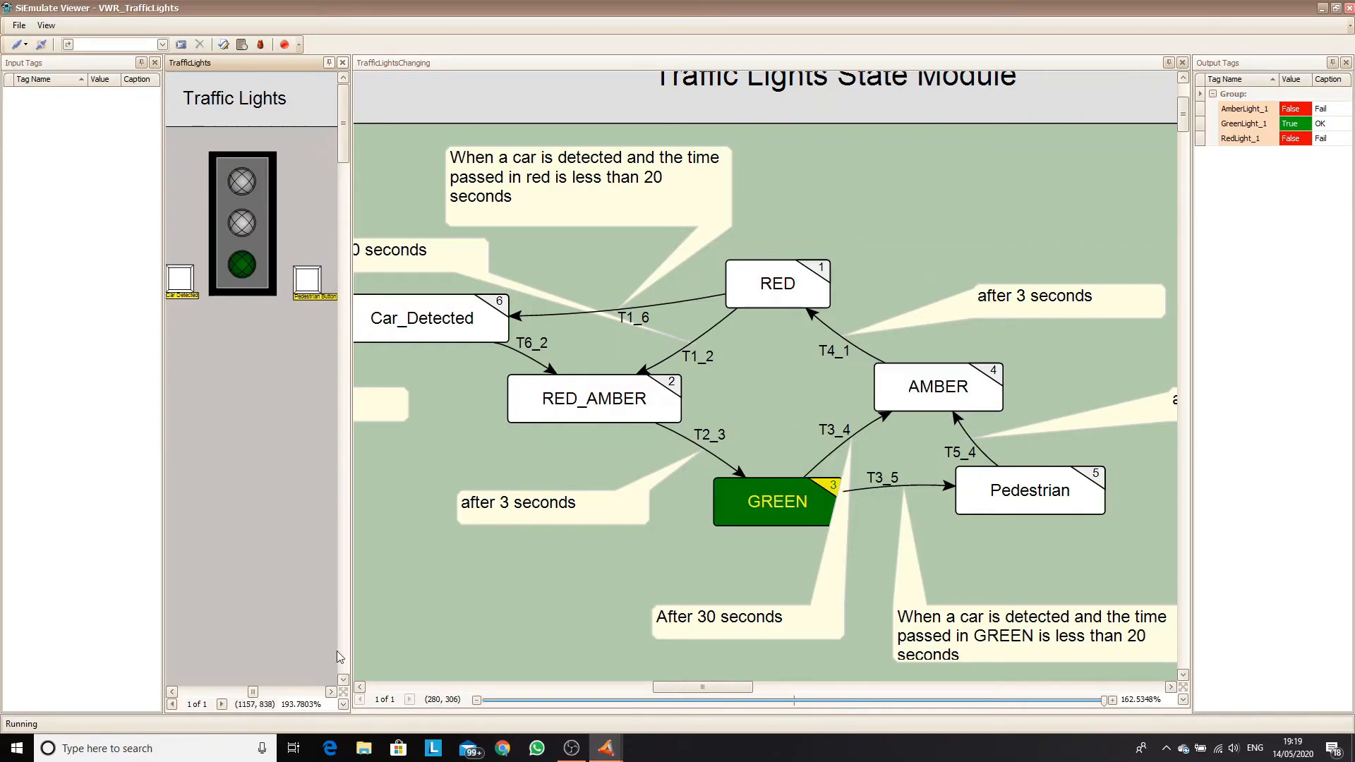
pyautogui.moveTo(608, 754)
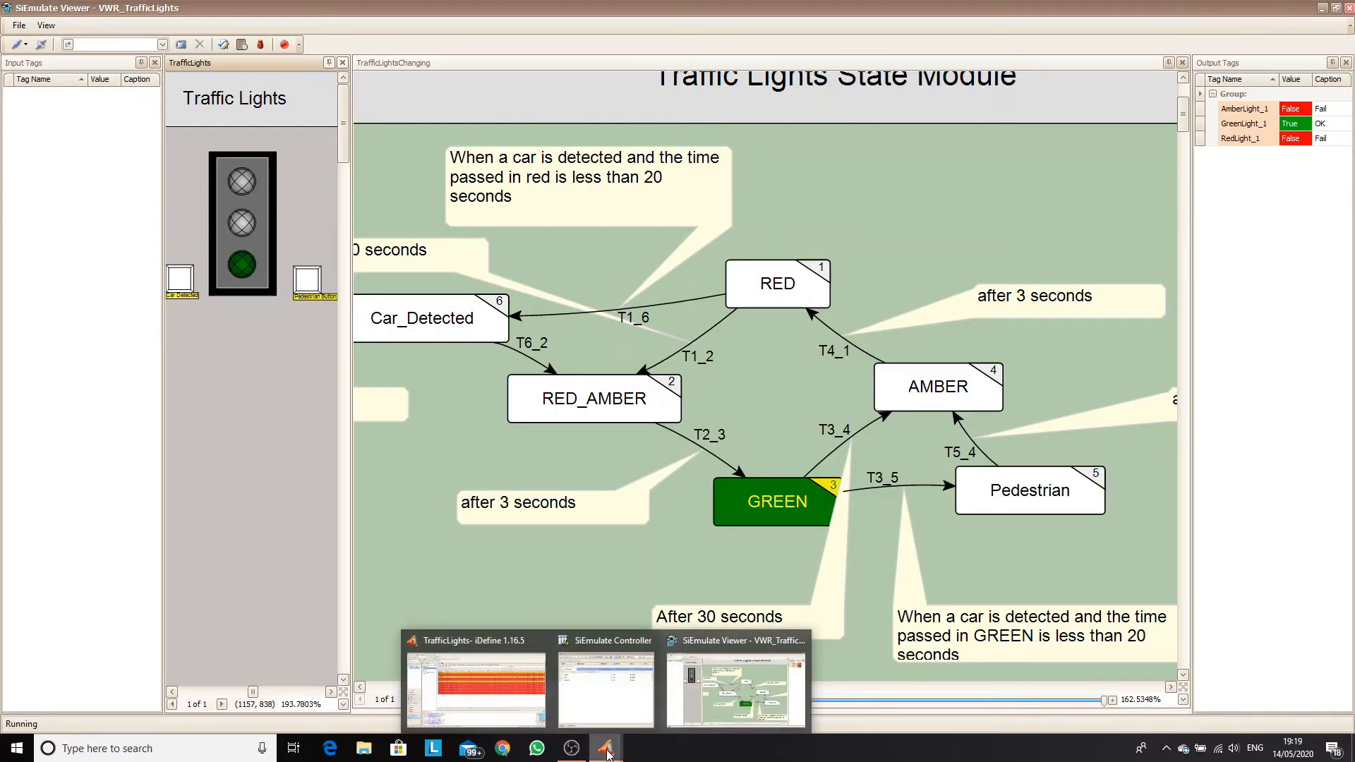
pyautogui.click(316, 287)
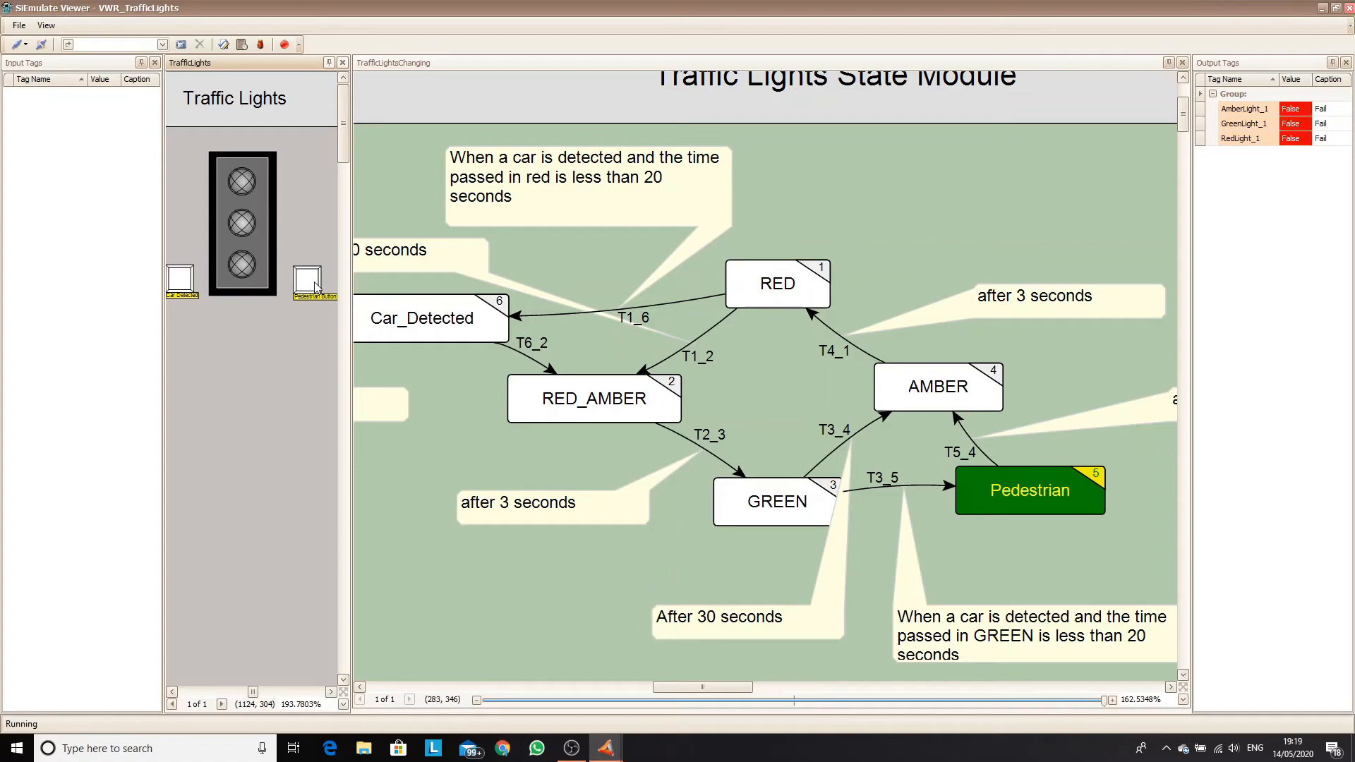
# Unload the modules in the SiEmulate Controller and close the VWR_TrafficLights viewer
pyautogui.click(605, 749)
pyautogui.click(620, 701)
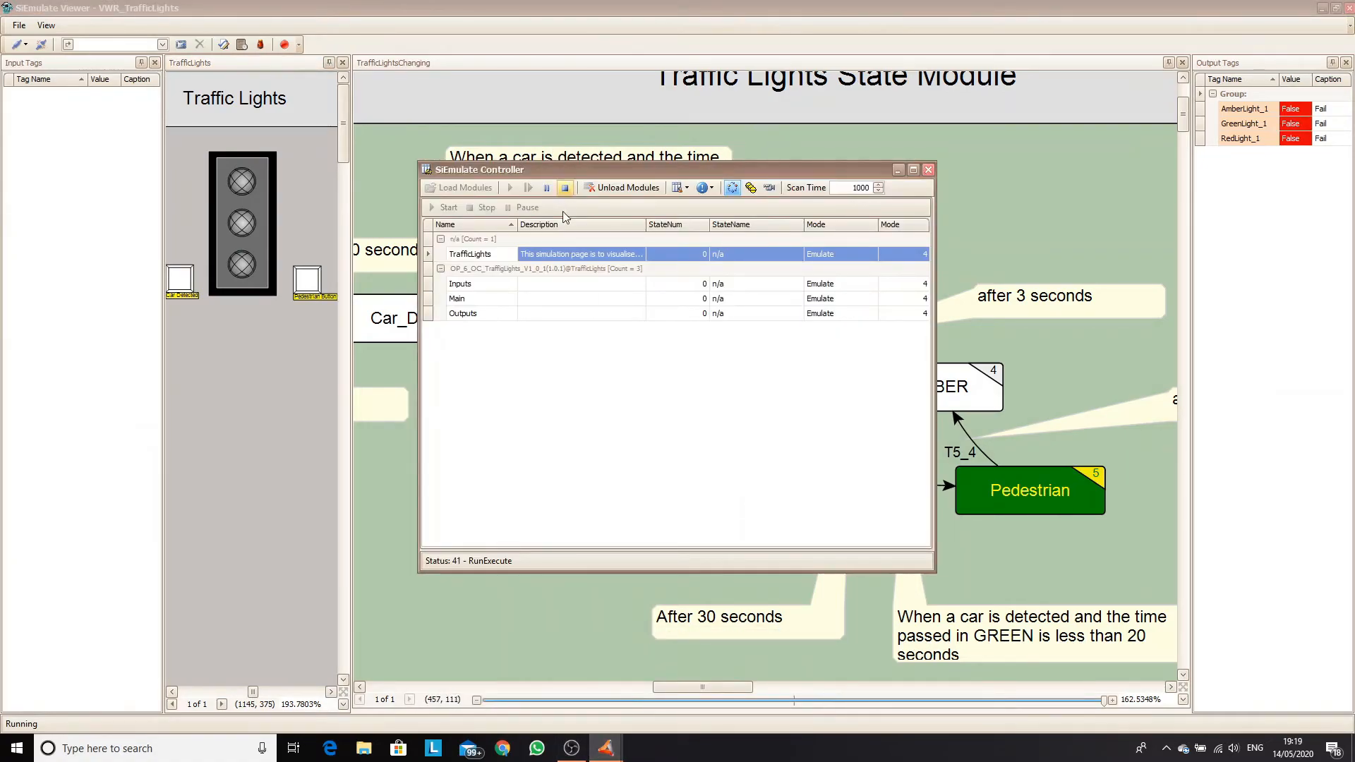
pyautogui.click(590, 188)
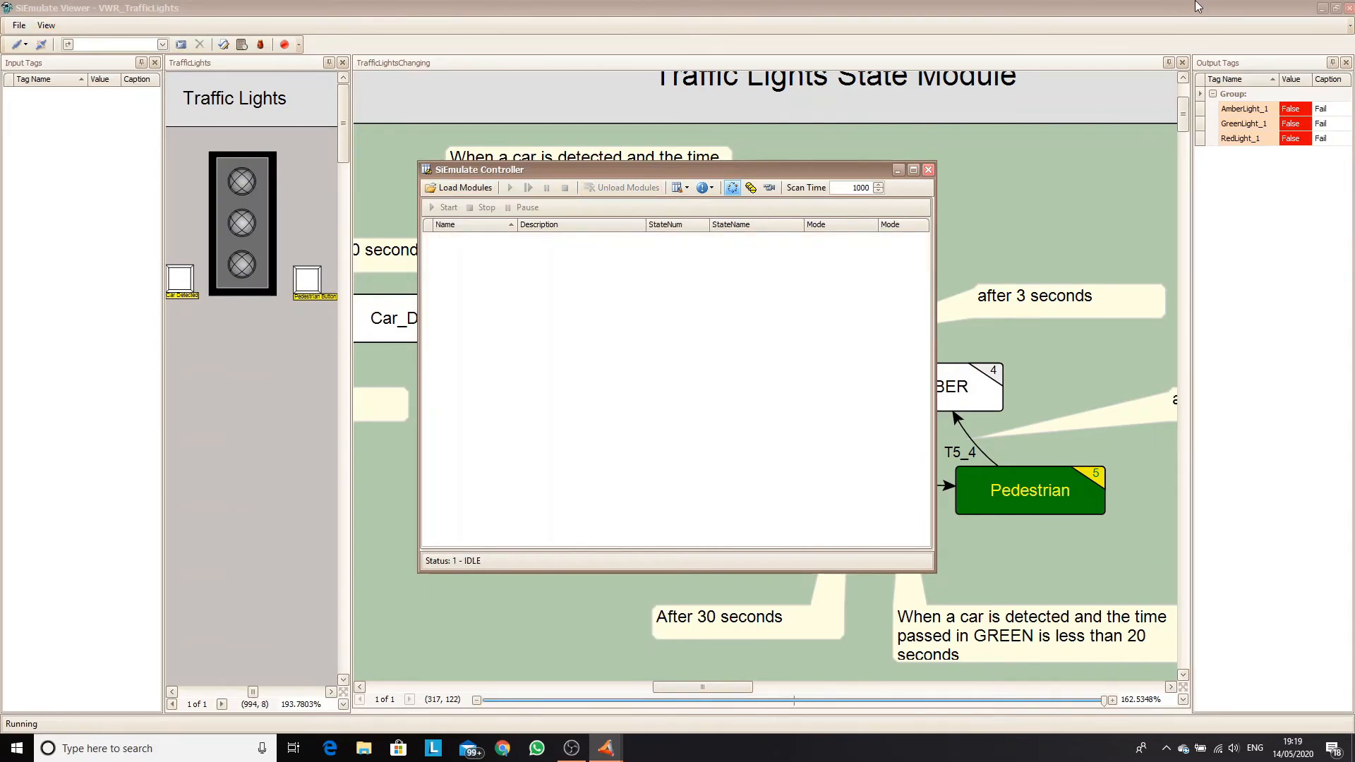
pyautogui.click(1348, 9)
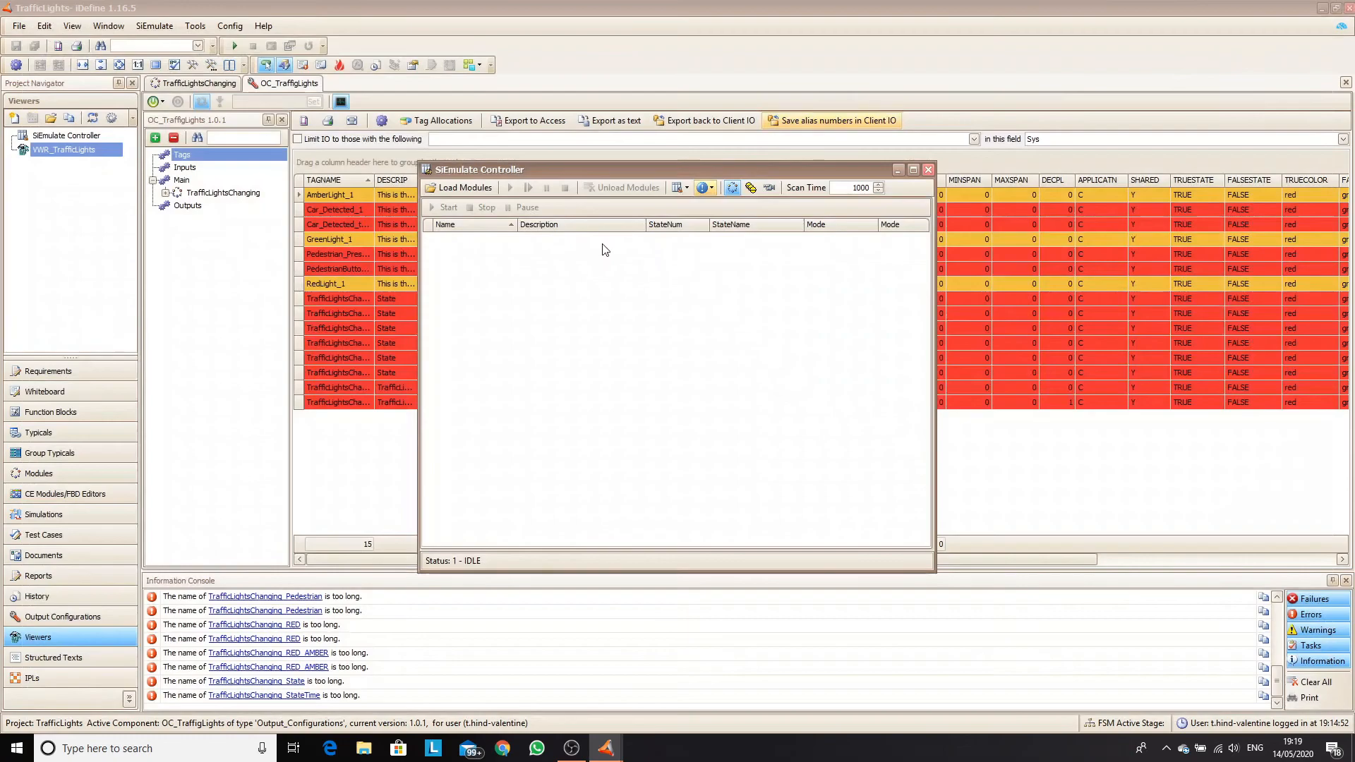
# In the TrafficLightsChanging outputs, switch on RedLight_1 for Car_Detected and GreenLight_1 for Pedestrian, with GreenLight_1 using OR logic
pyautogui.click(314, 212)
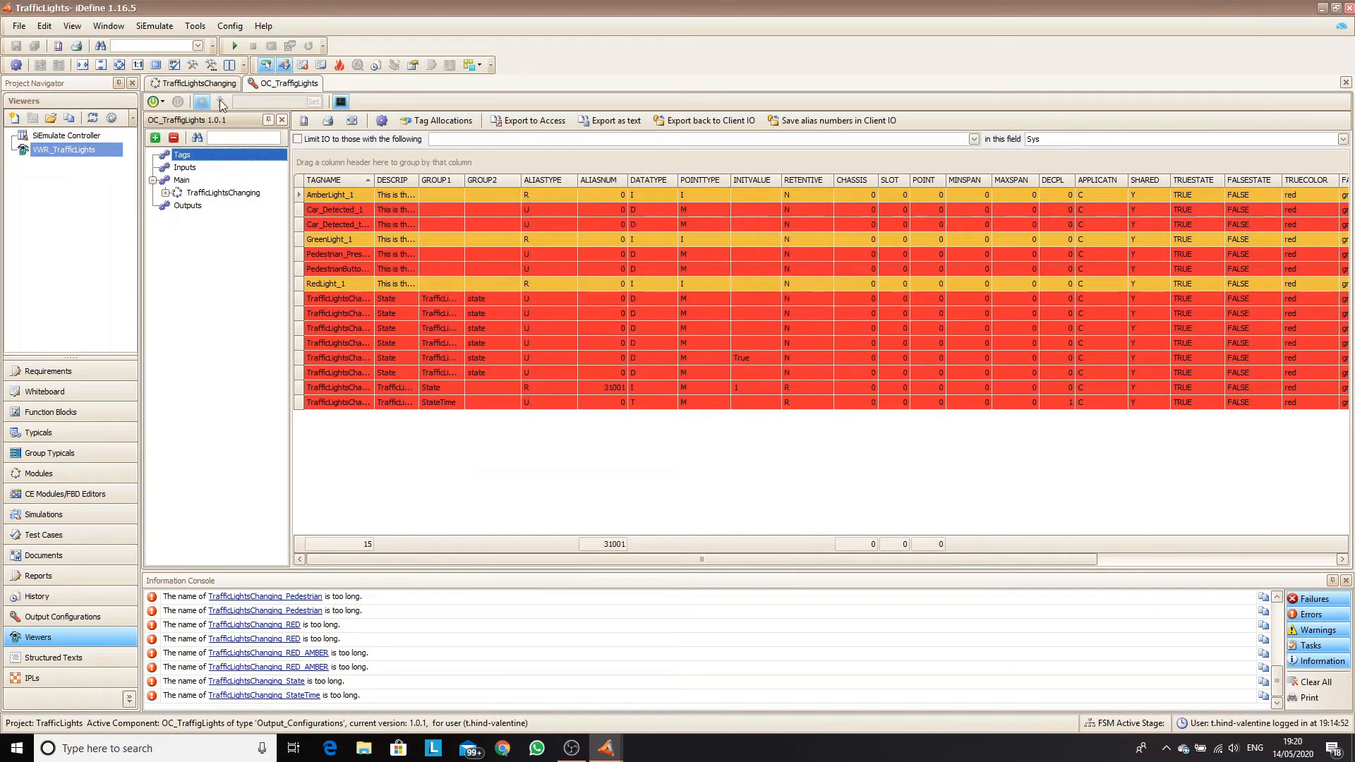
pyautogui.click(210, 83)
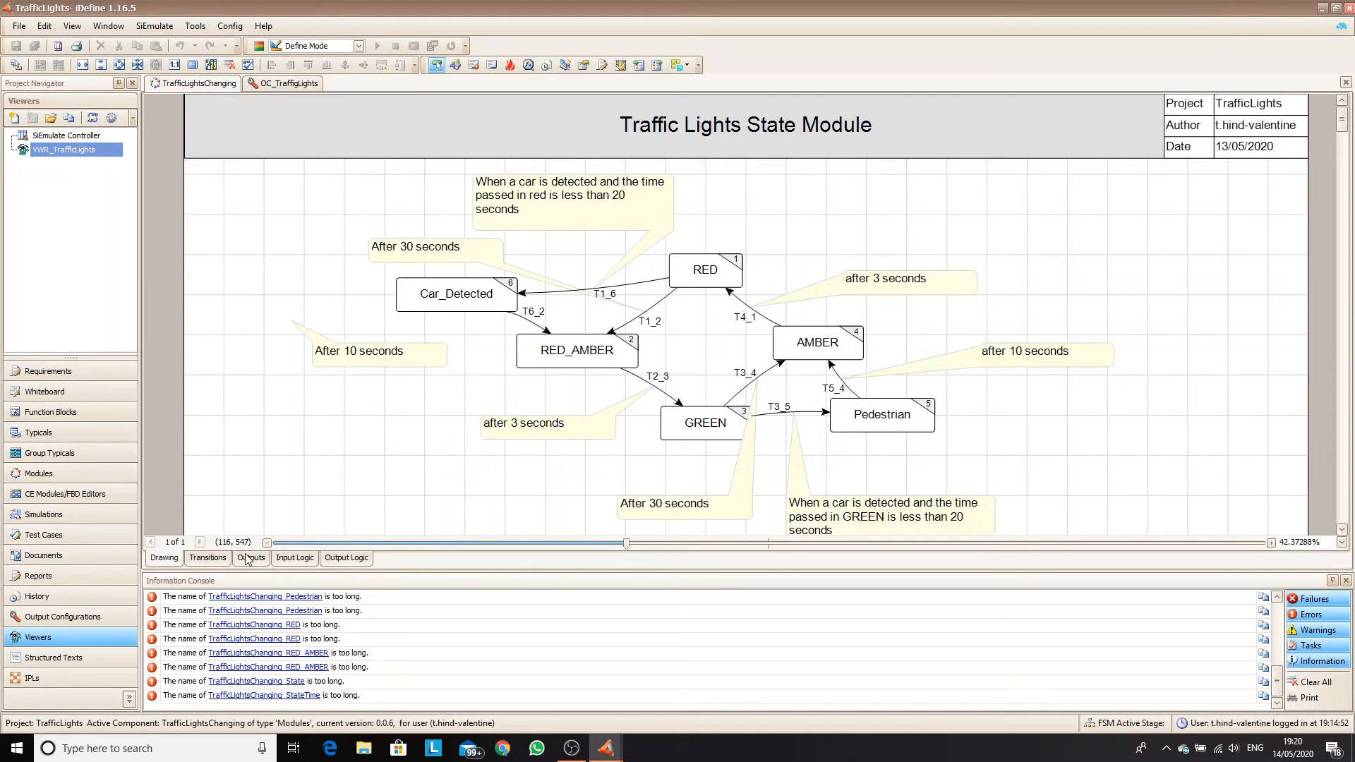
pyautogui.click(211, 558)
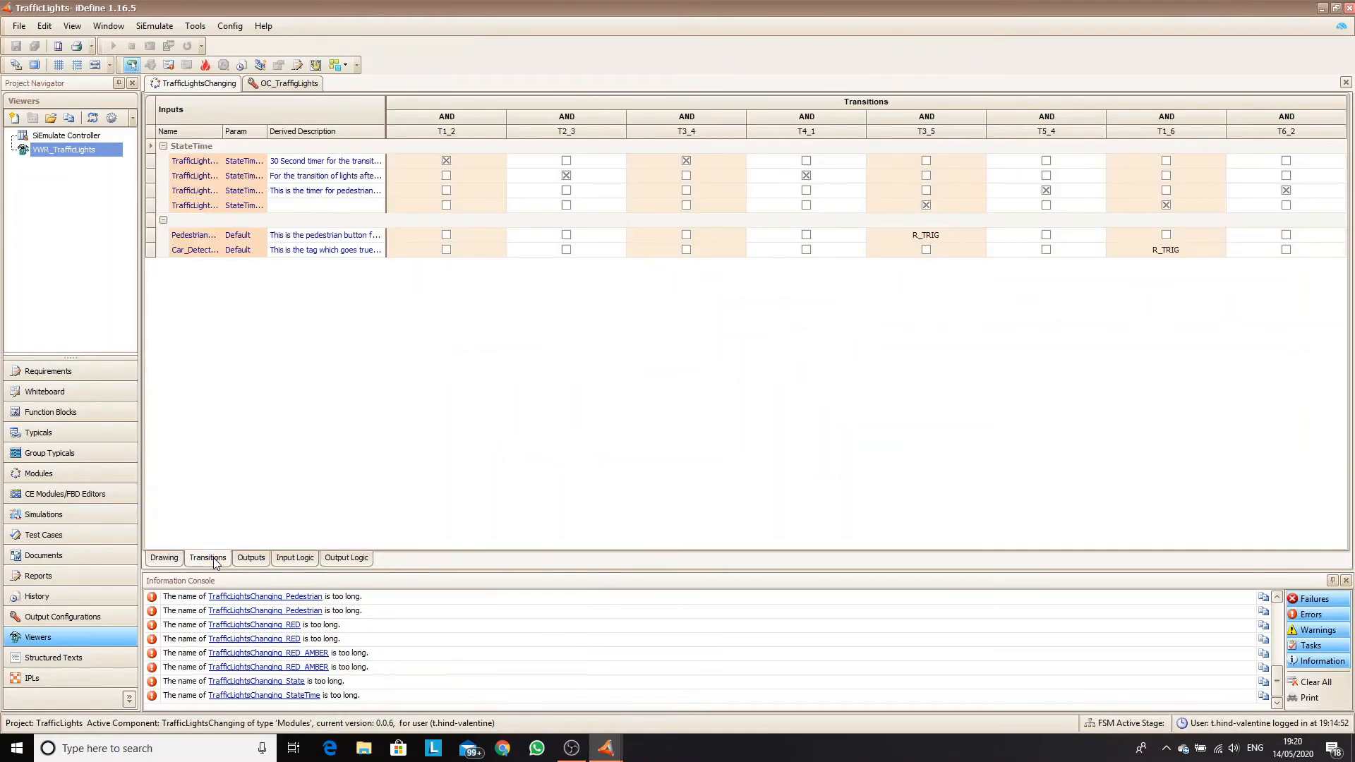
pyautogui.click(253, 558)
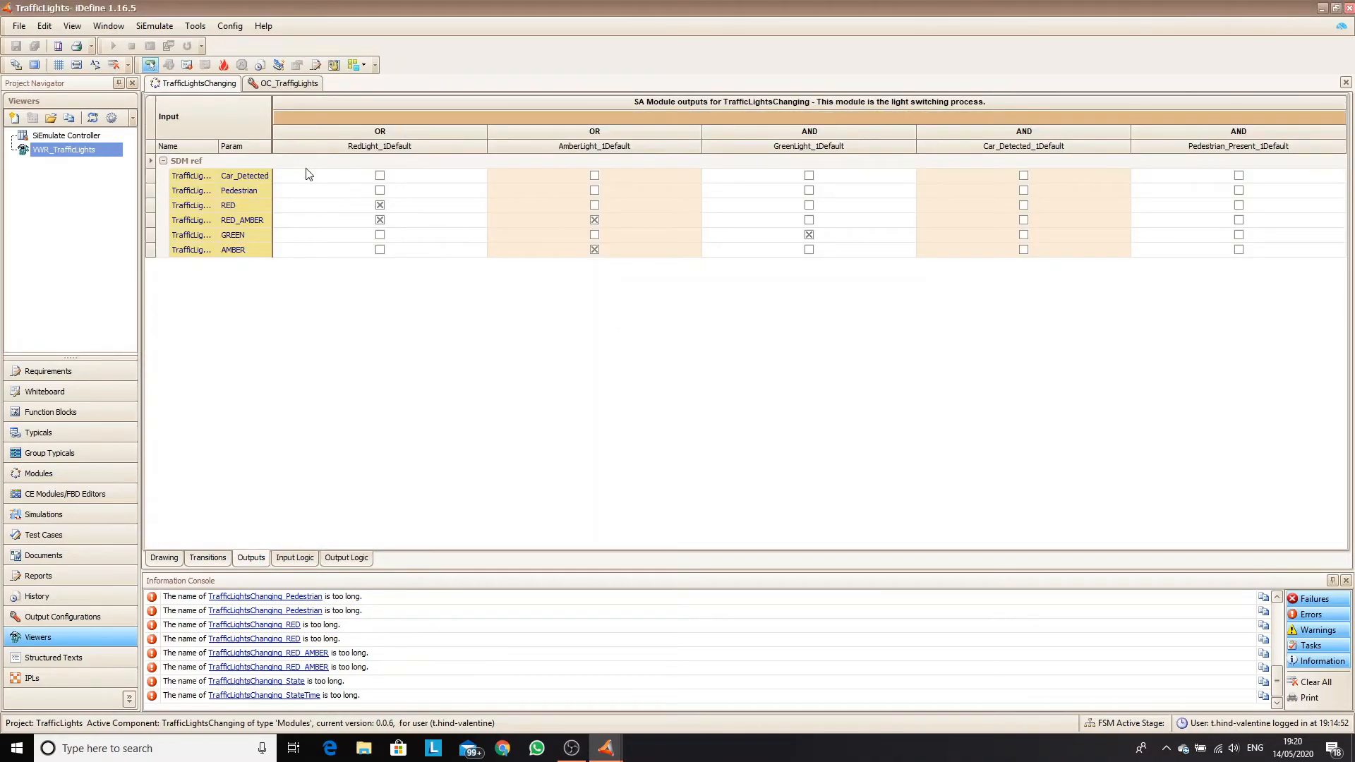
pyautogui.click(380, 176)
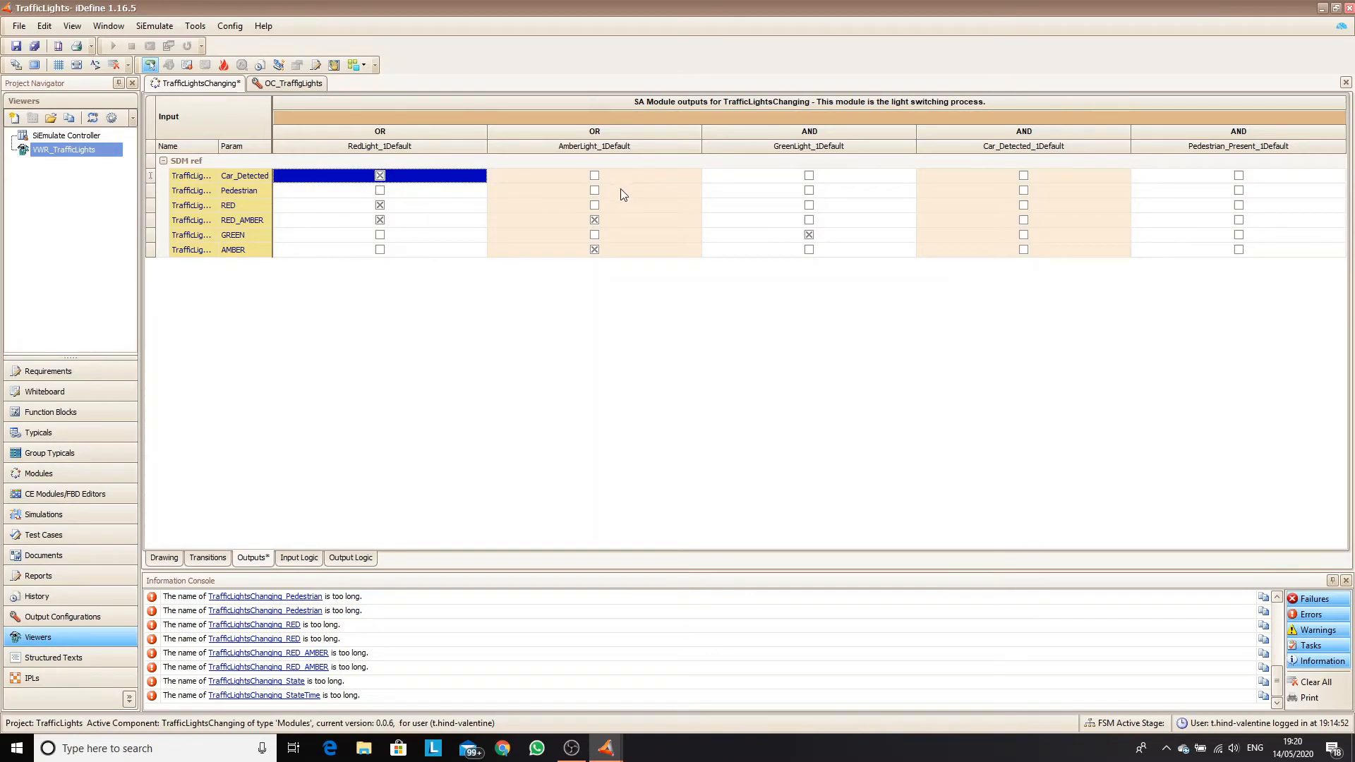
pyautogui.click(809, 190)
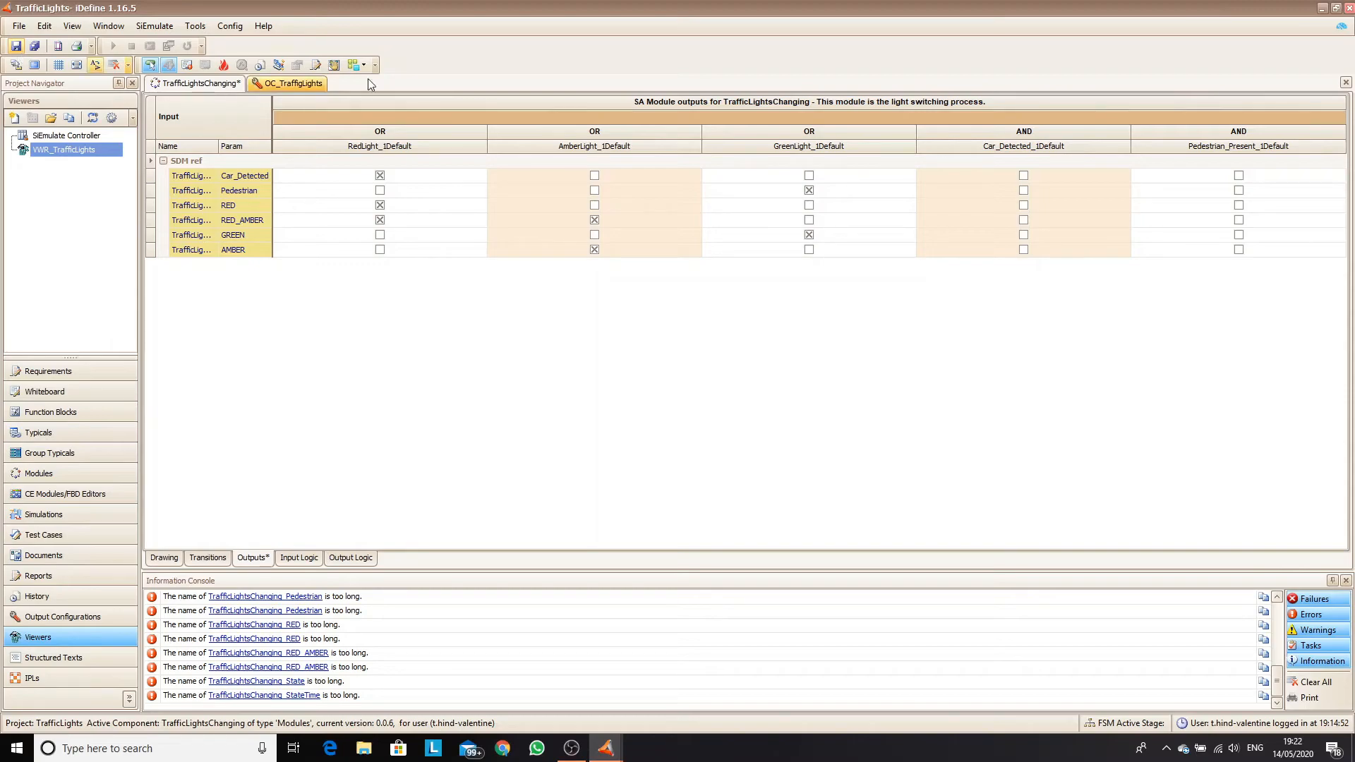
# Switch on the Car_Detected_1 output for the Car_Detected state and Pedestrian_Present_1 for the Pedestrian state, and save the module
pyautogui.click(1022, 176)
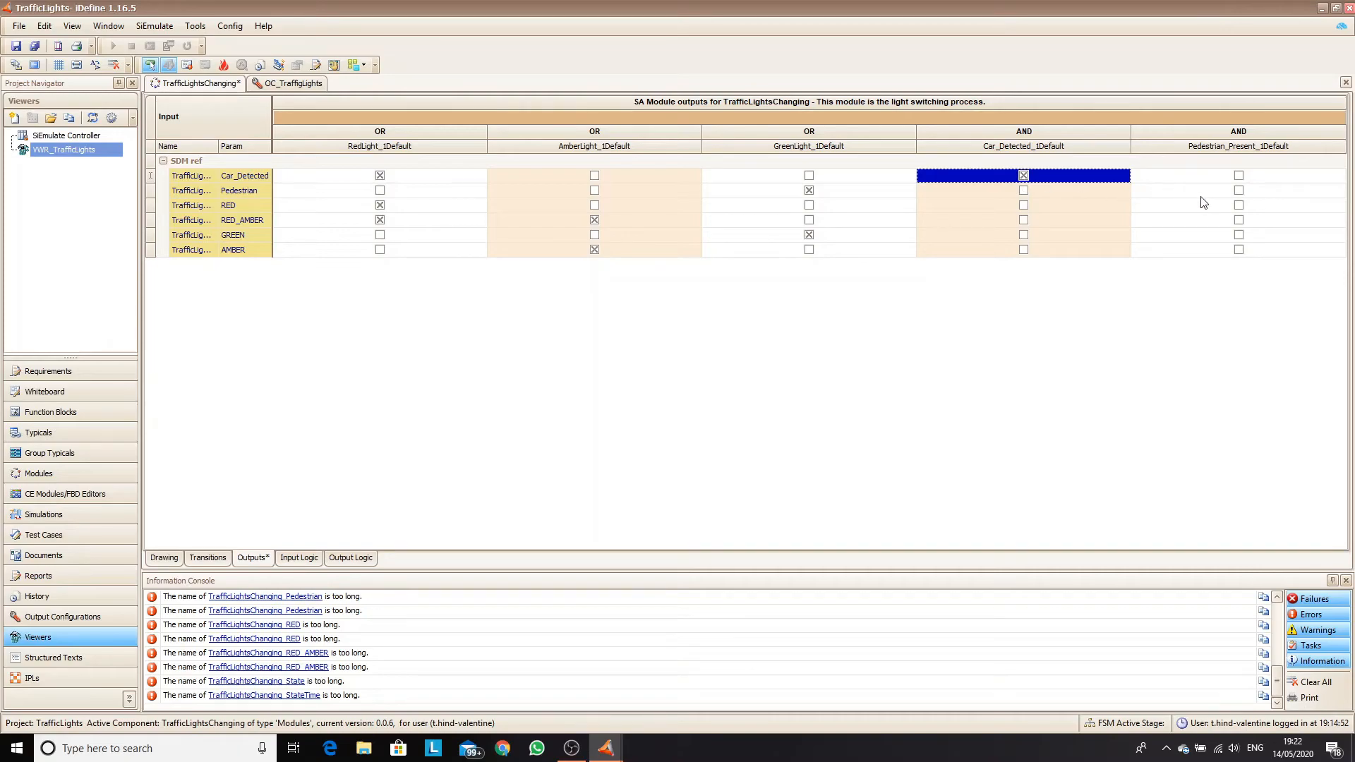
pyautogui.click(1238, 190)
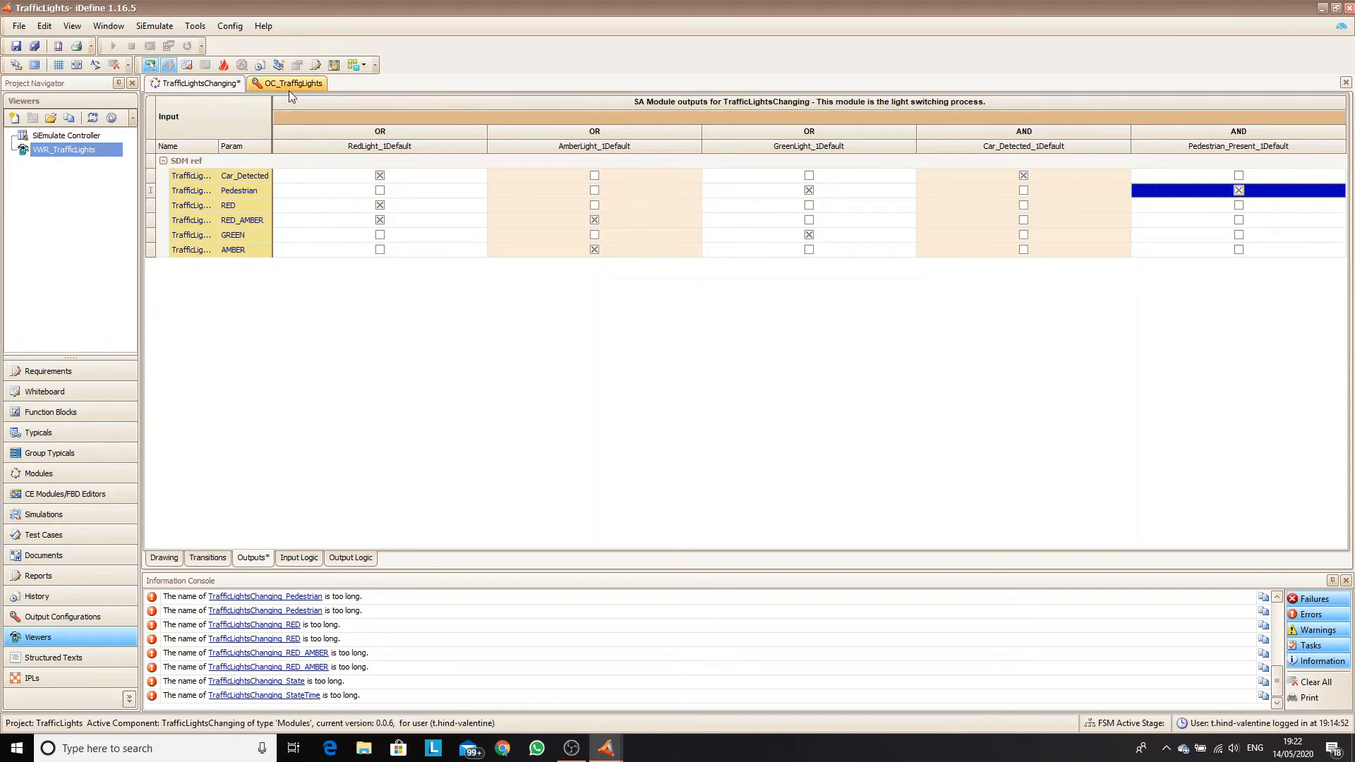
pyautogui.click(35, 46)
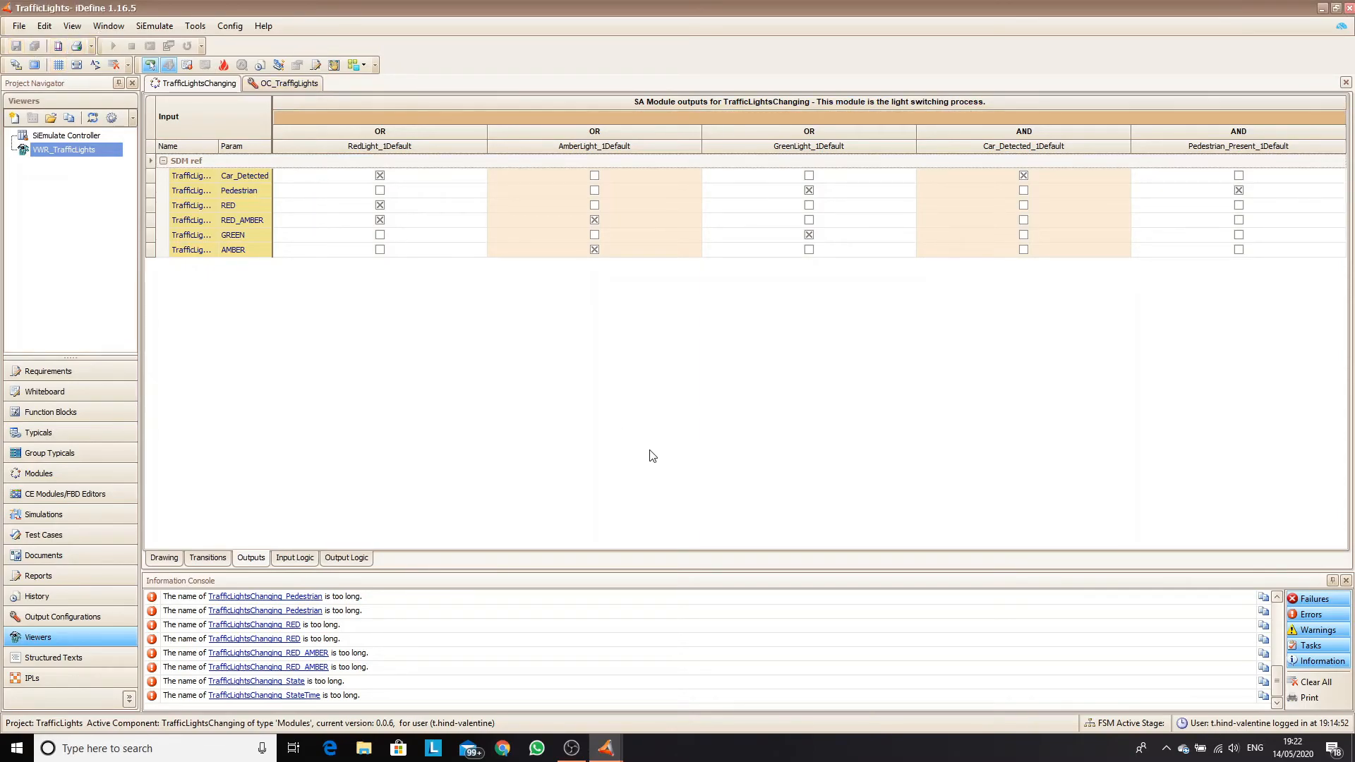
# Rebuild the OC_TraffigLights output configuration and close the building progress report
pyautogui.click(279, 84)
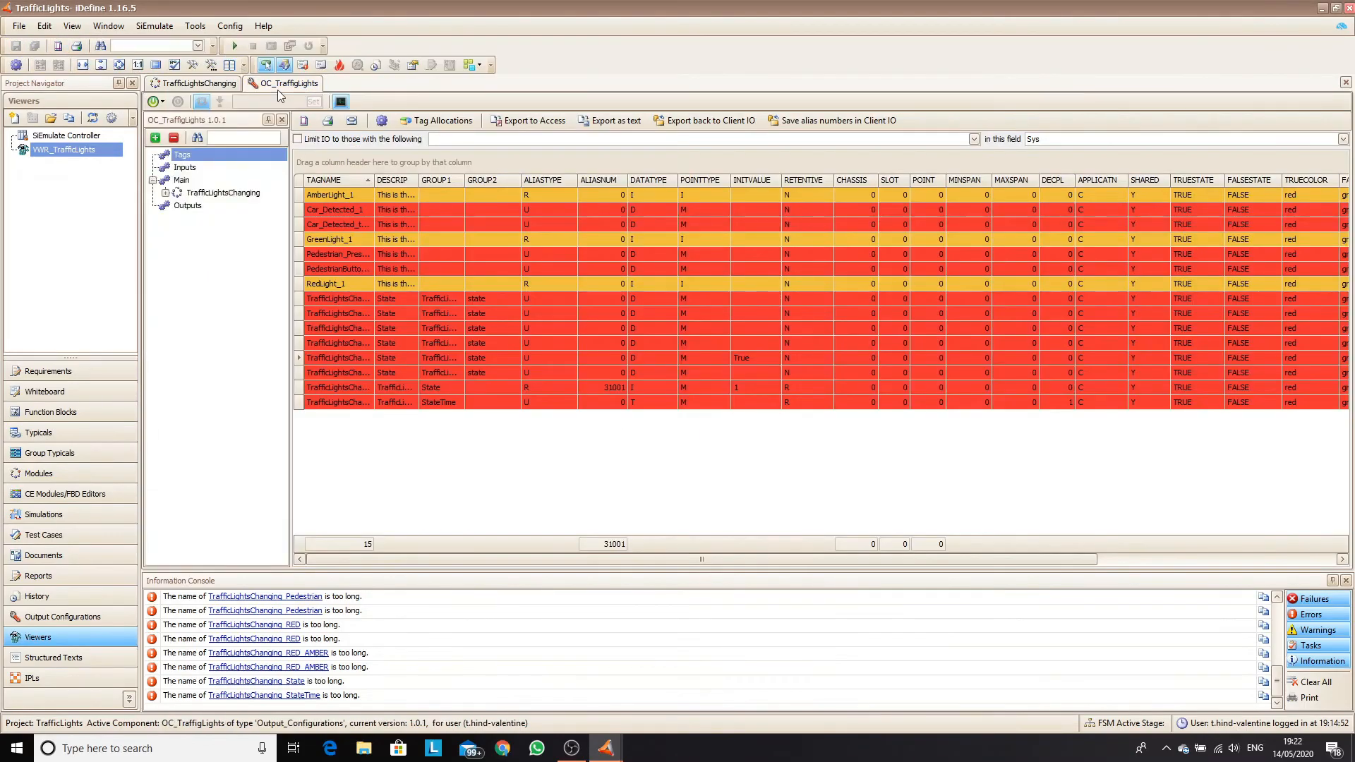
pyautogui.click(193, 66)
pyautogui.click(745, 427)
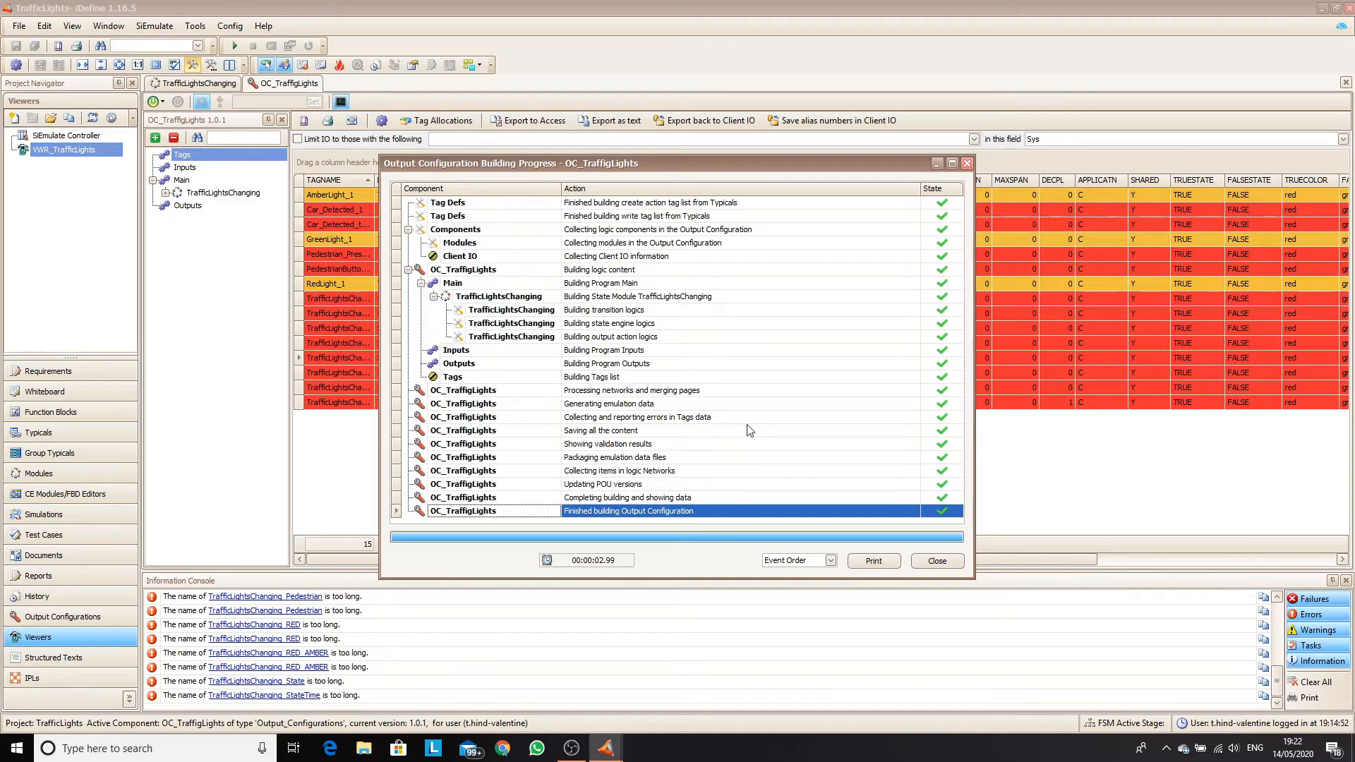
pyautogui.click(937, 561)
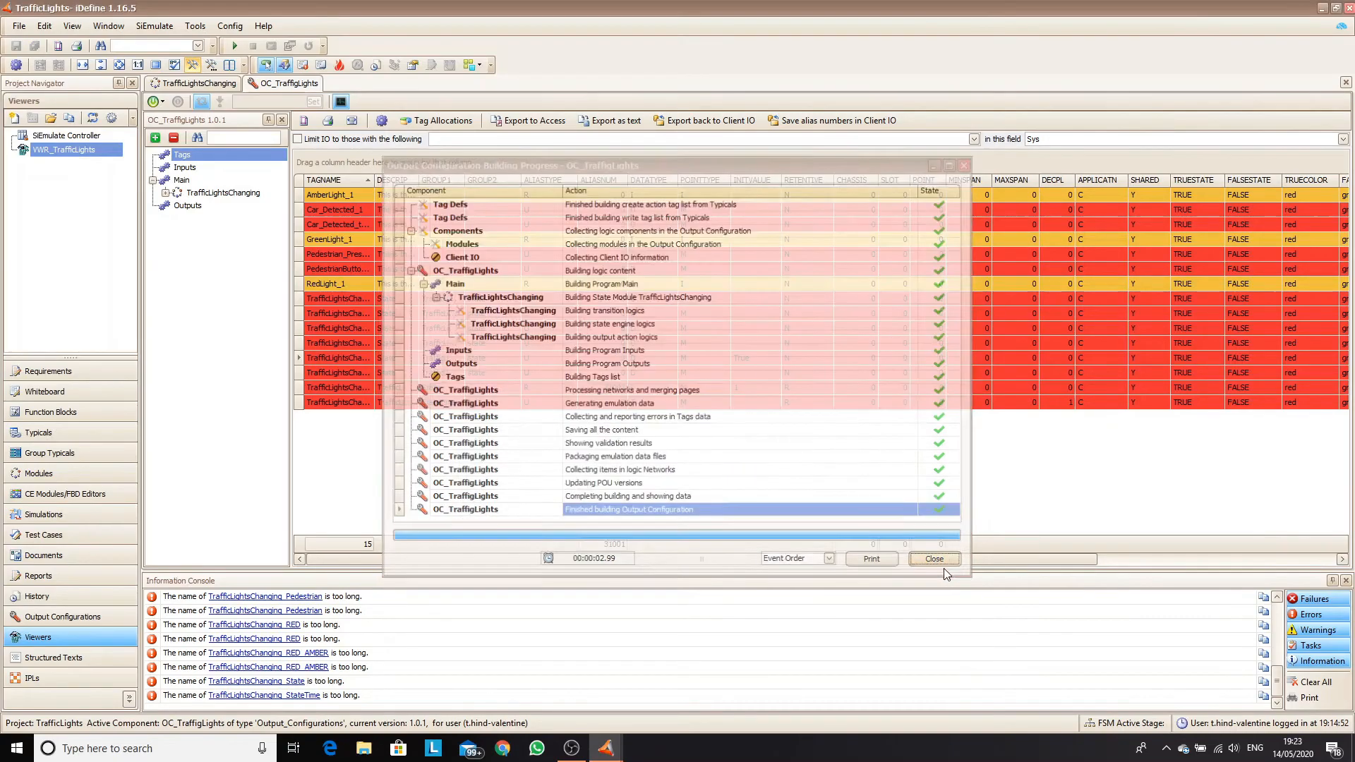
# In the SiEmulate Controller, unload the current modules and load version 1.0.1 of the OC_TraffigLights output configuration
pyautogui.moveTo(606, 747)
pyautogui.click(645, 680)
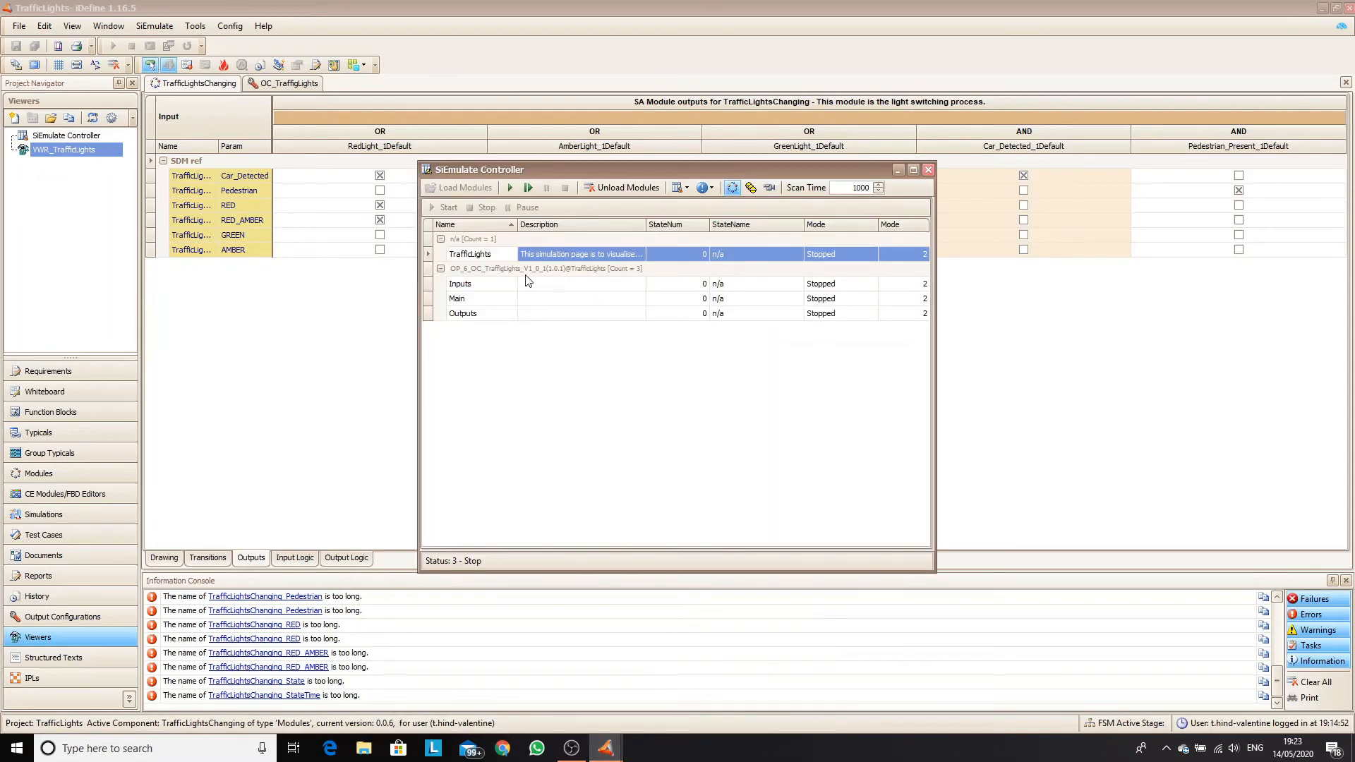
pyautogui.click(621, 187)
pyautogui.click(460, 187)
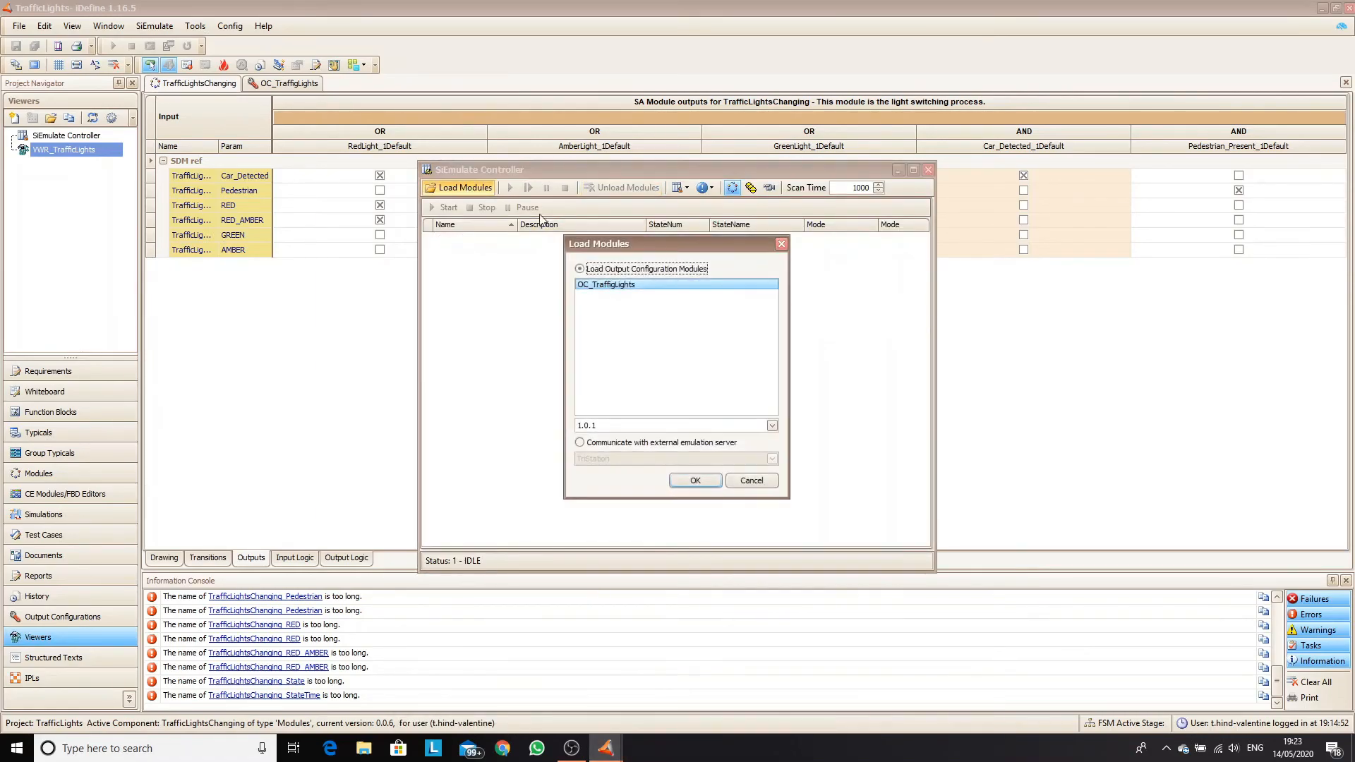
pyautogui.click(712, 481)
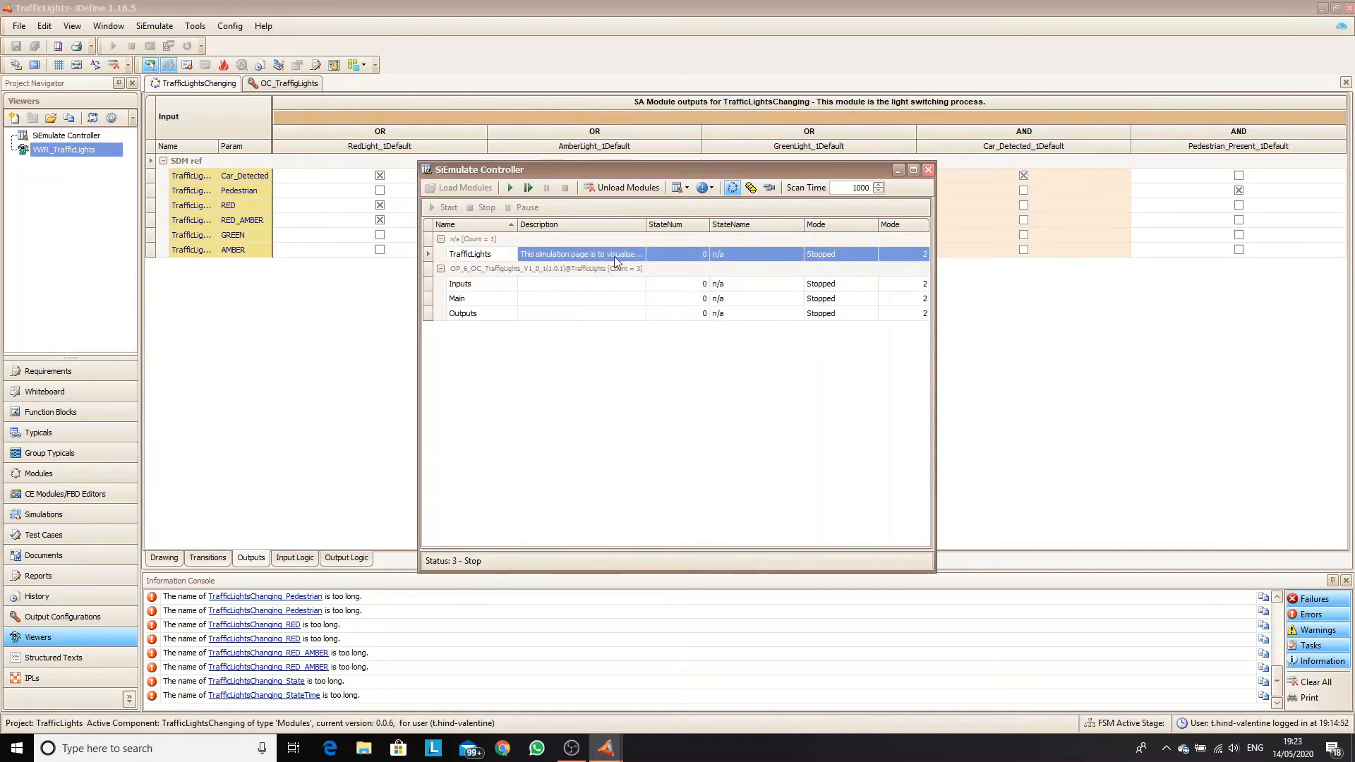
# Switch to the VWR_TrafficLights viewer, disconnect it and reconnect it to SiEmulator
pyautogui.moveTo(605, 748)
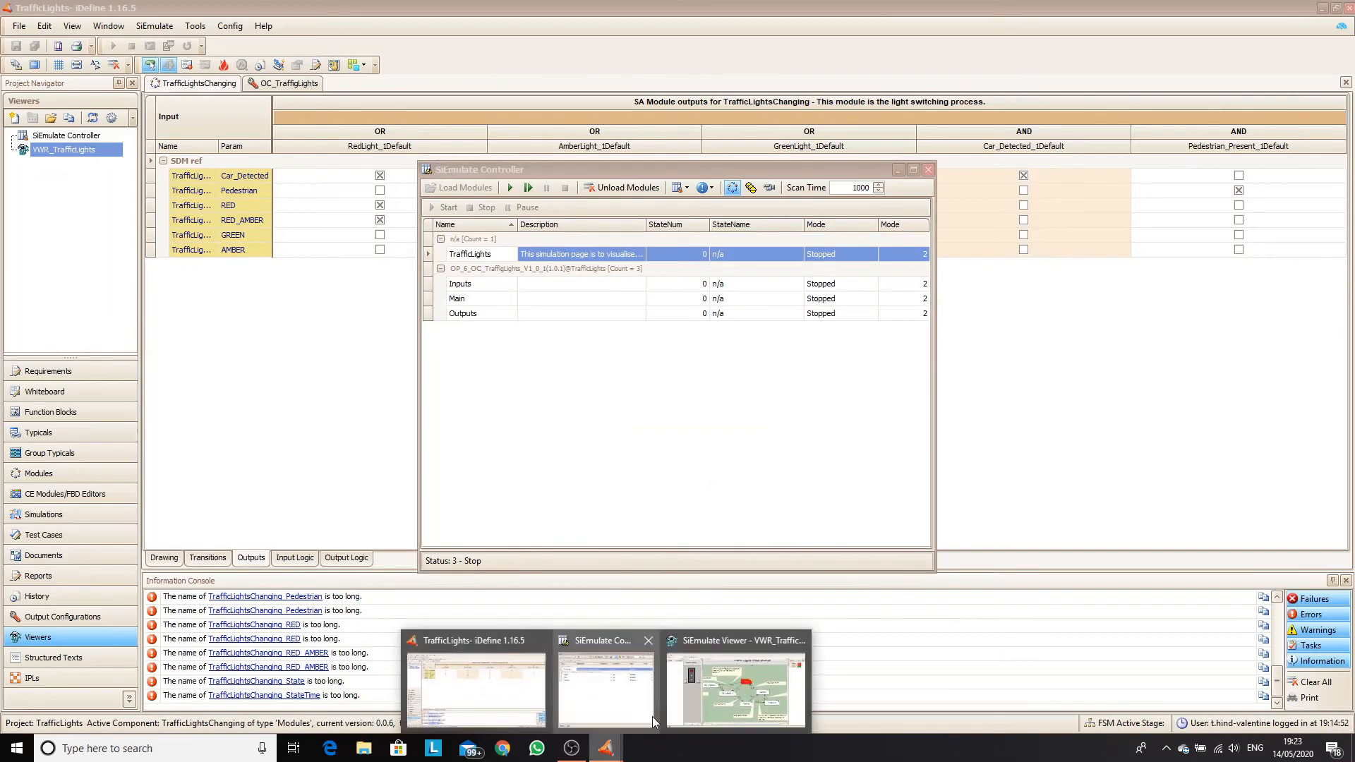
pyautogui.click(730, 677)
pyautogui.click(20, 43)
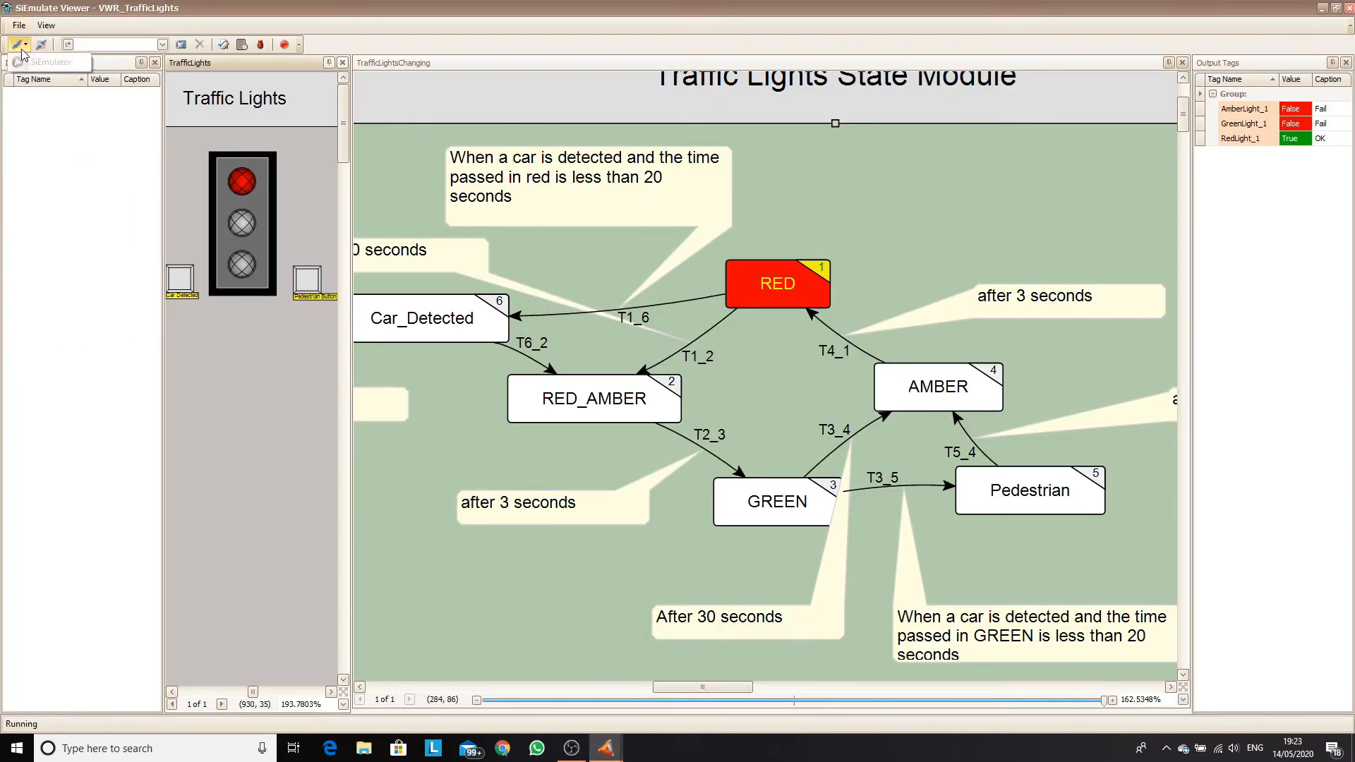
pyautogui.click(41, 45)
pyautogui.click(22, 45)
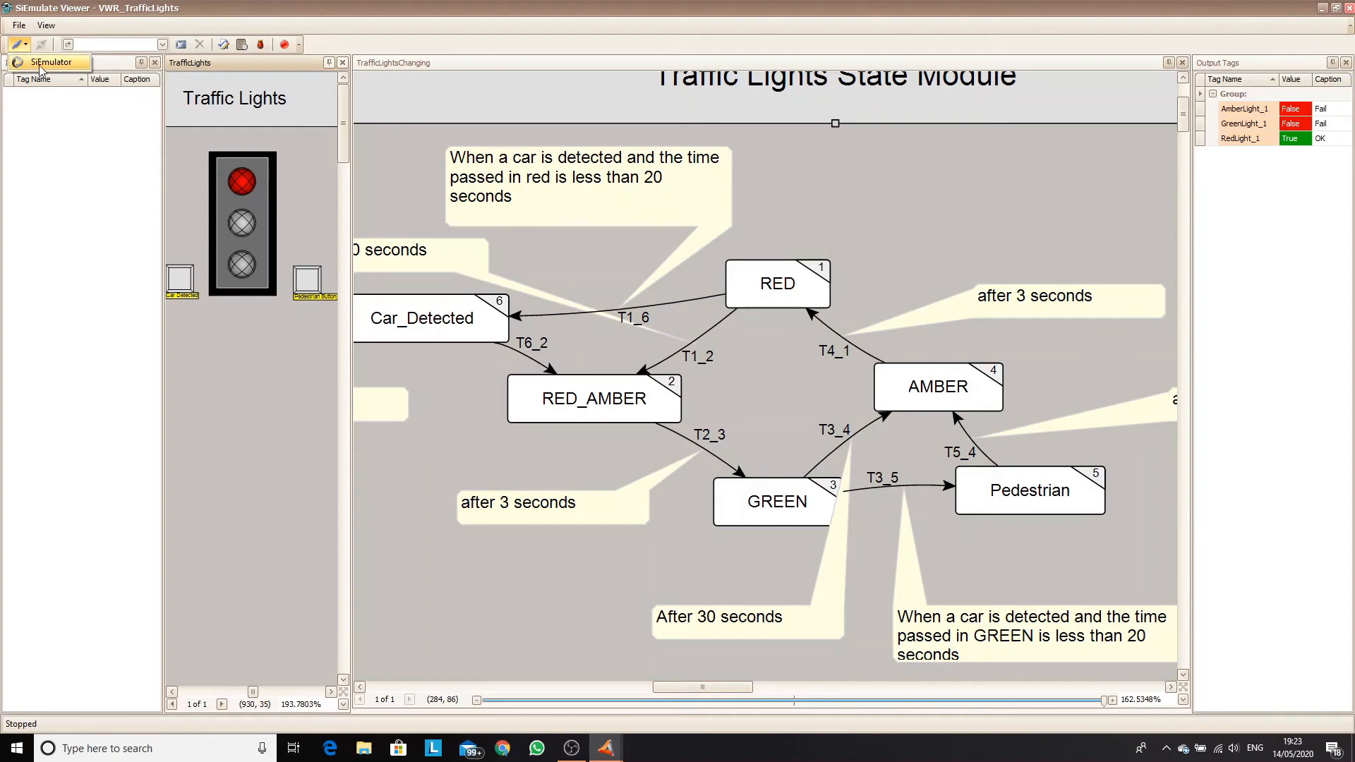
pyautogui.click(41, 64)
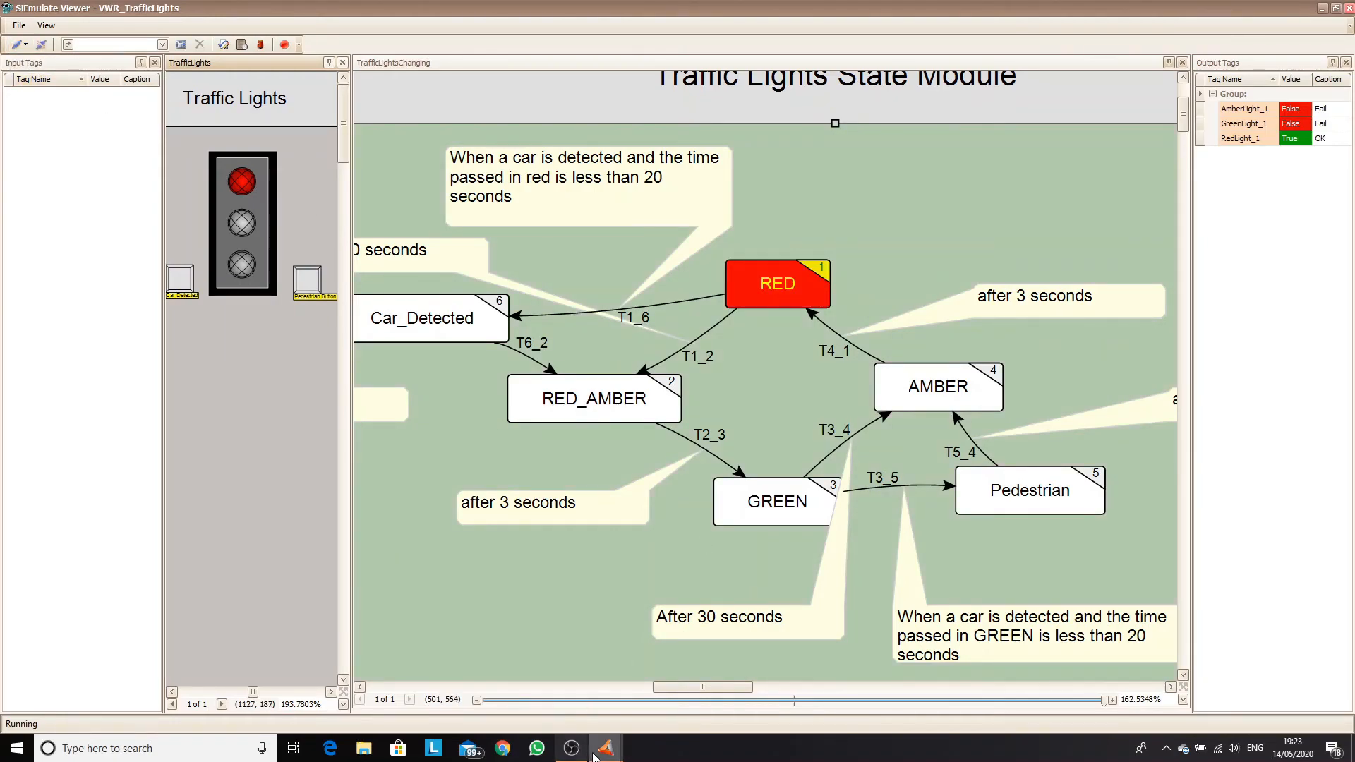
# Start emulating the reloaded modules from the SiEmulate Controller and bring the VWR_TrafficLights viewer back to the front
pyautogui.moveTo(606, 755)
pyautogui.click(605, 681)
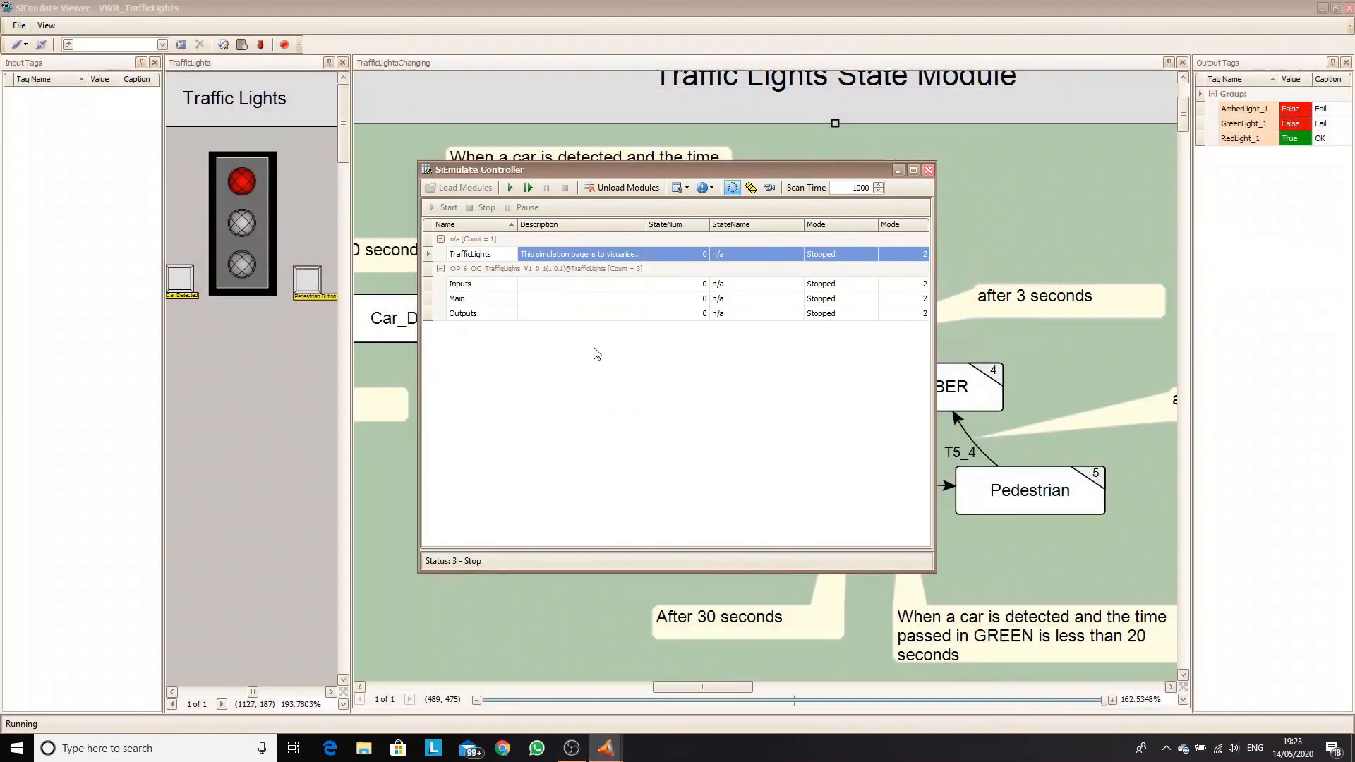
pyautogui.click(510, 189)
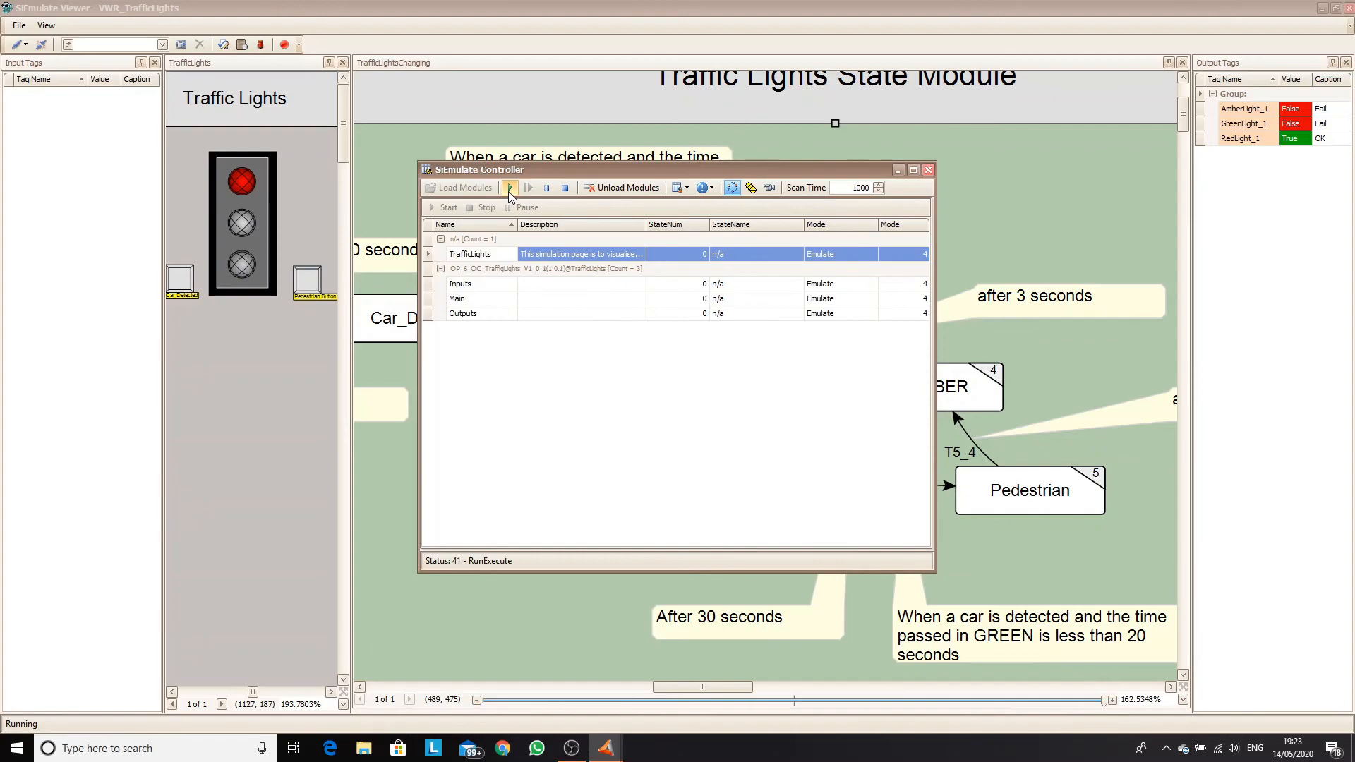
pyautogui.click(411, 138)
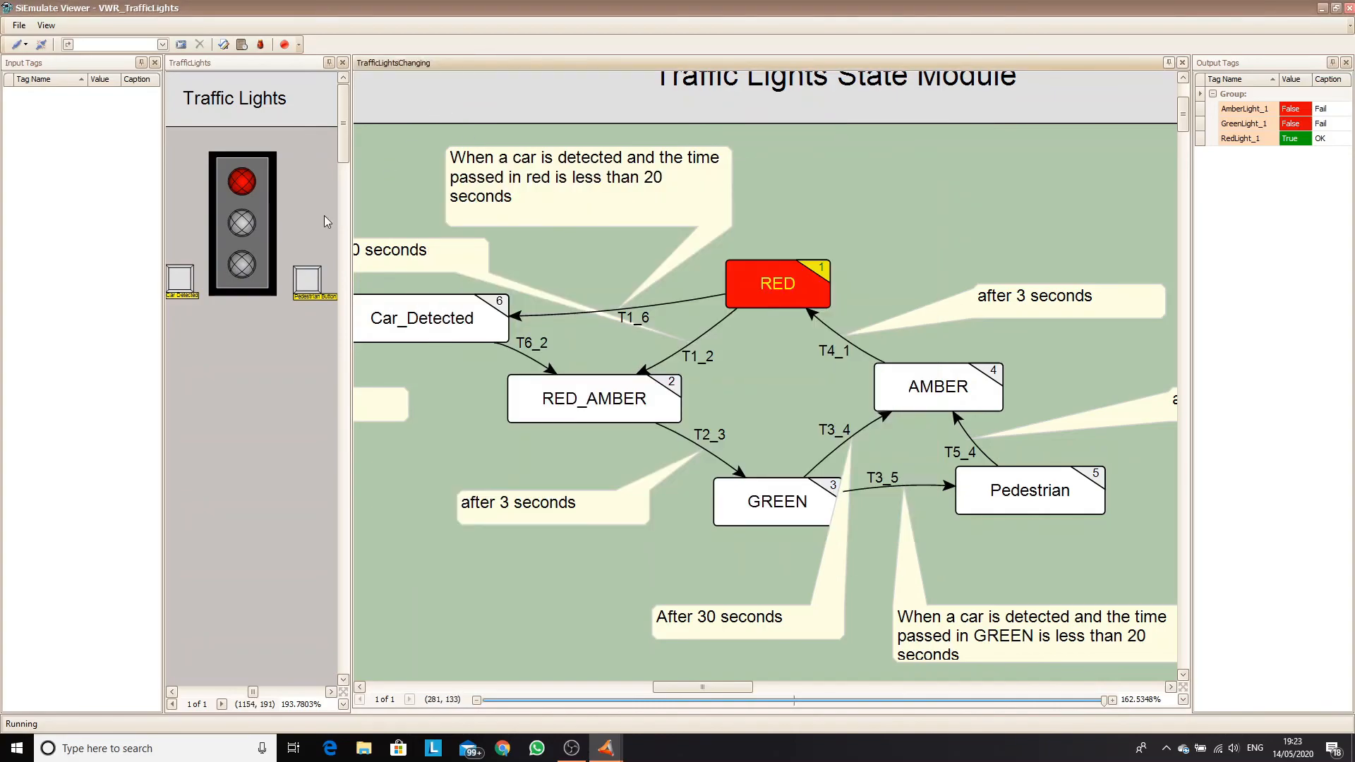
# Retest the traffic light by triggering Car Detected during RED, and turning the Pedestrian Button on during GREEN and off again
pyautogui.click(182, 286)
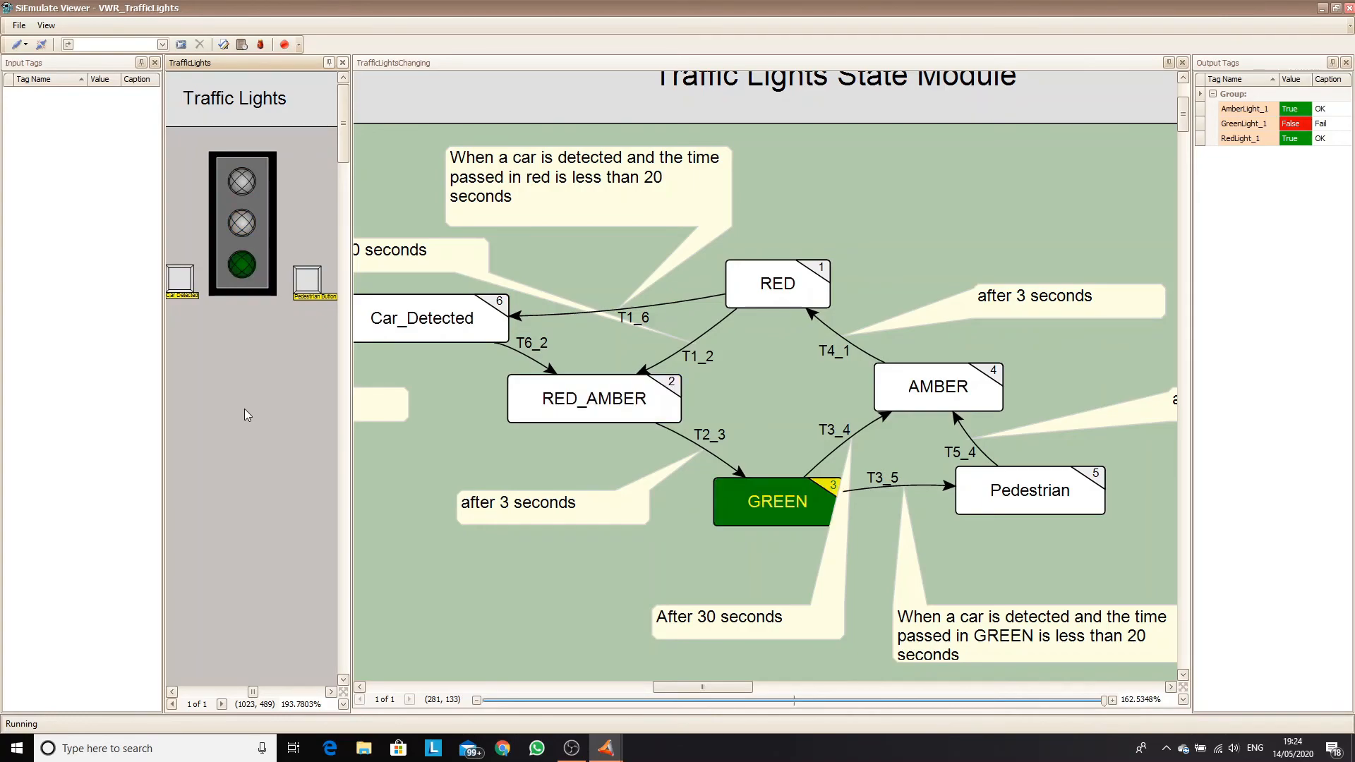
pyautogui.click(314, 283)
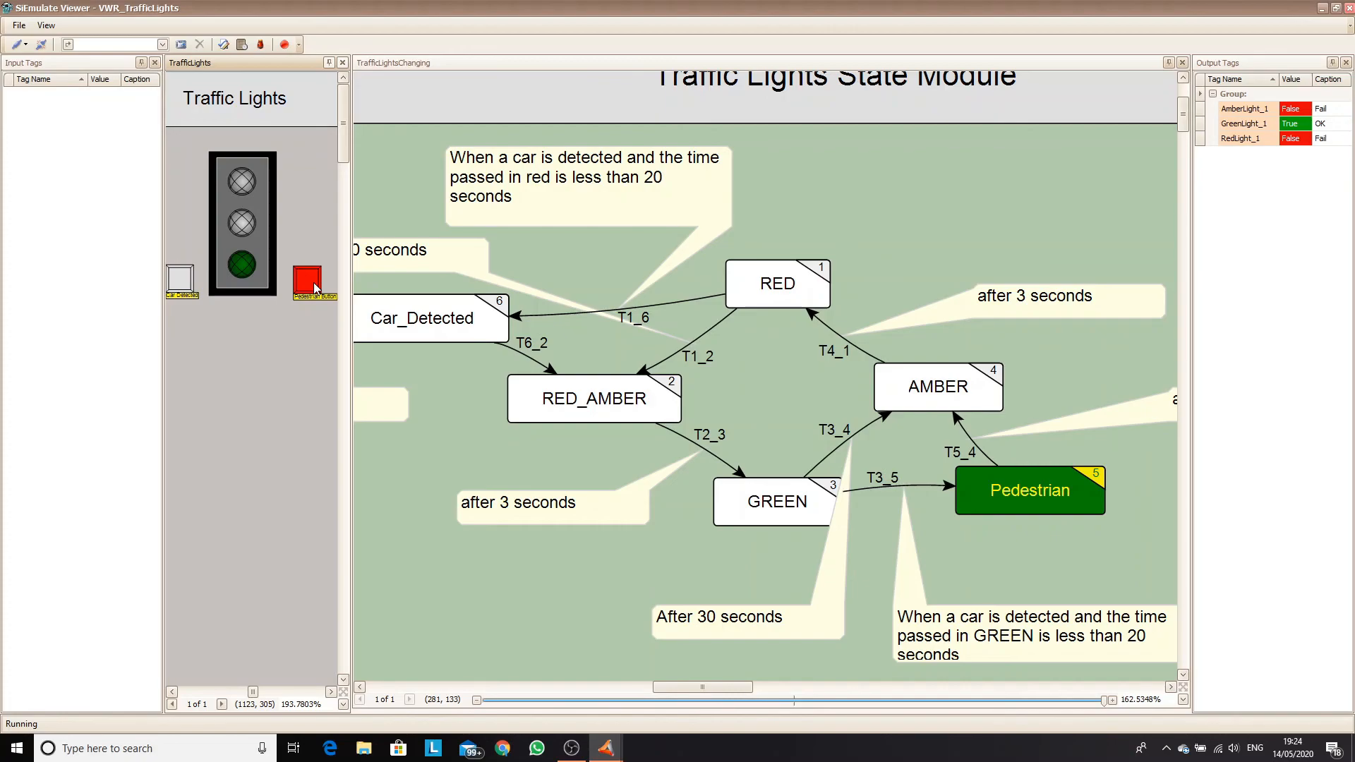
pyautogui.click(313, 282)
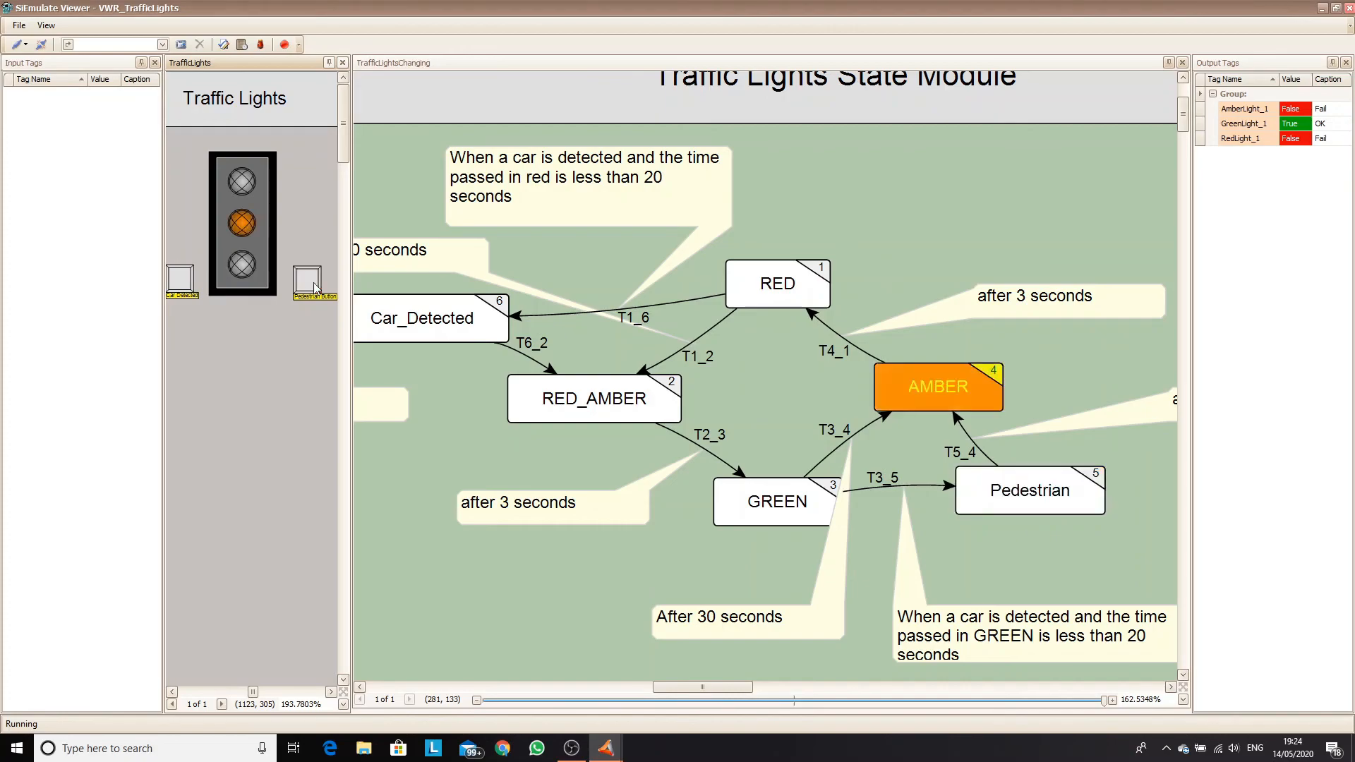